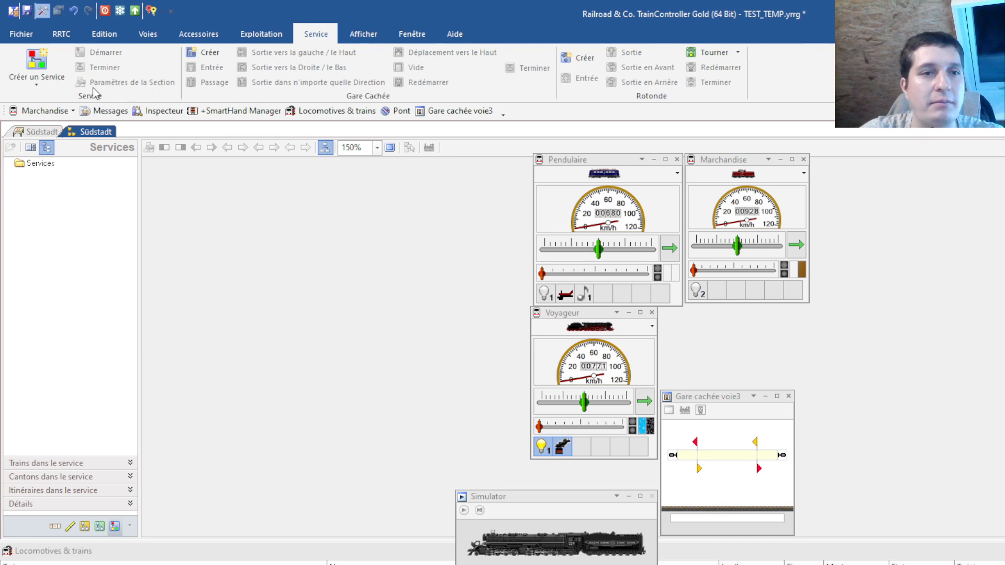
- Create a Gare Cachée service and add the blocks Gare cachée voie3, voie2 and voie1 to it
left_click(32, 77)
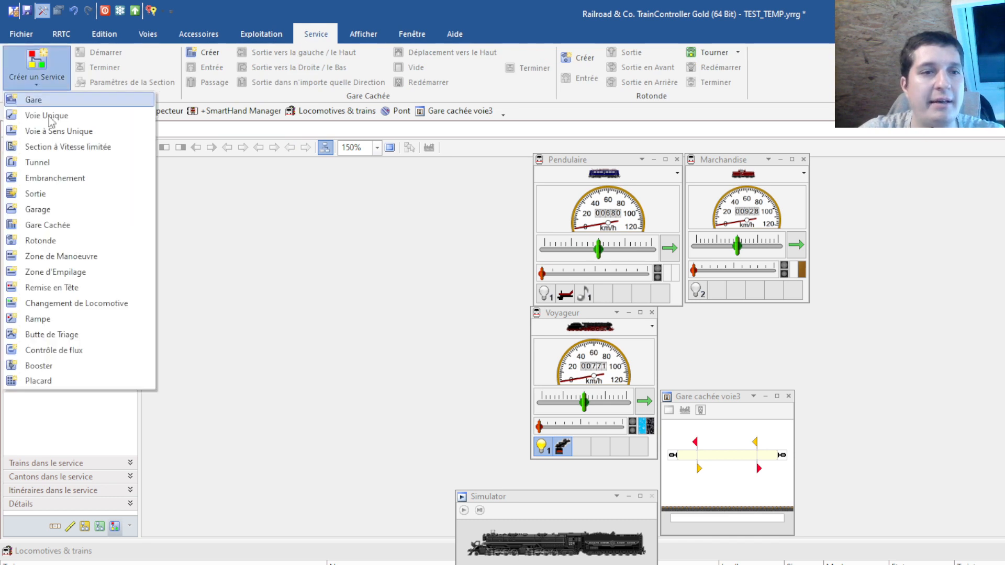
left_click(47, 224)
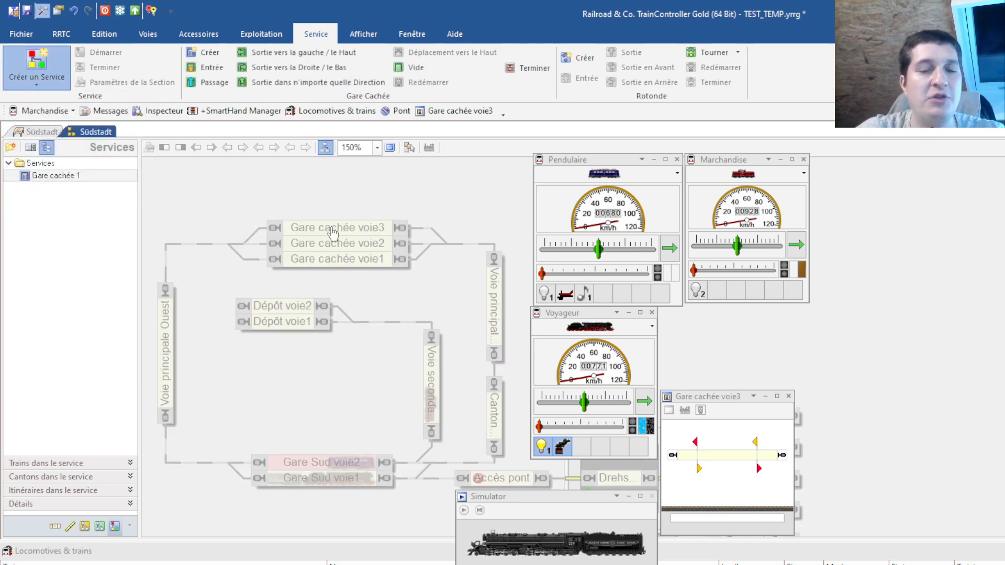
left_click(410, 148)
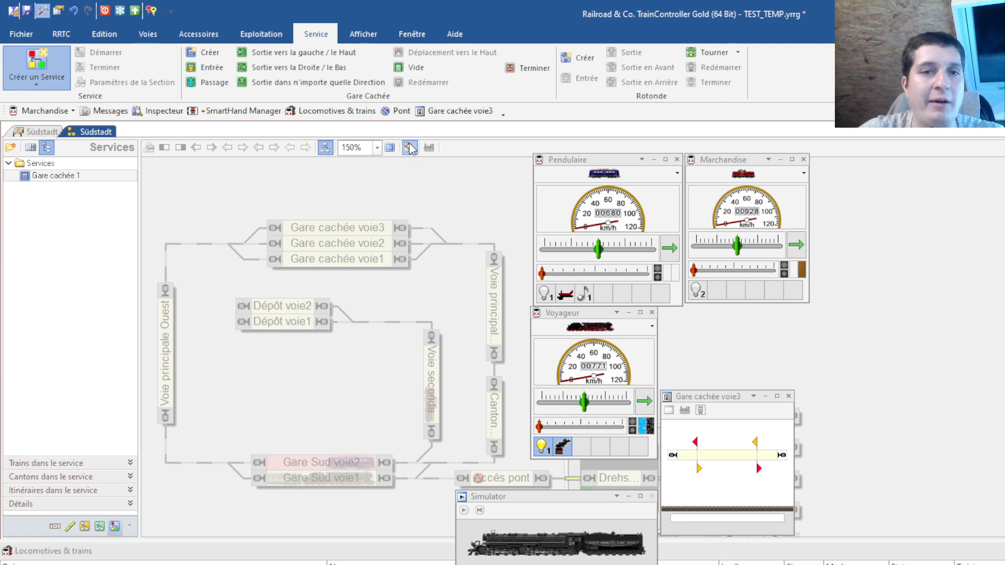
left_click(349, 229)
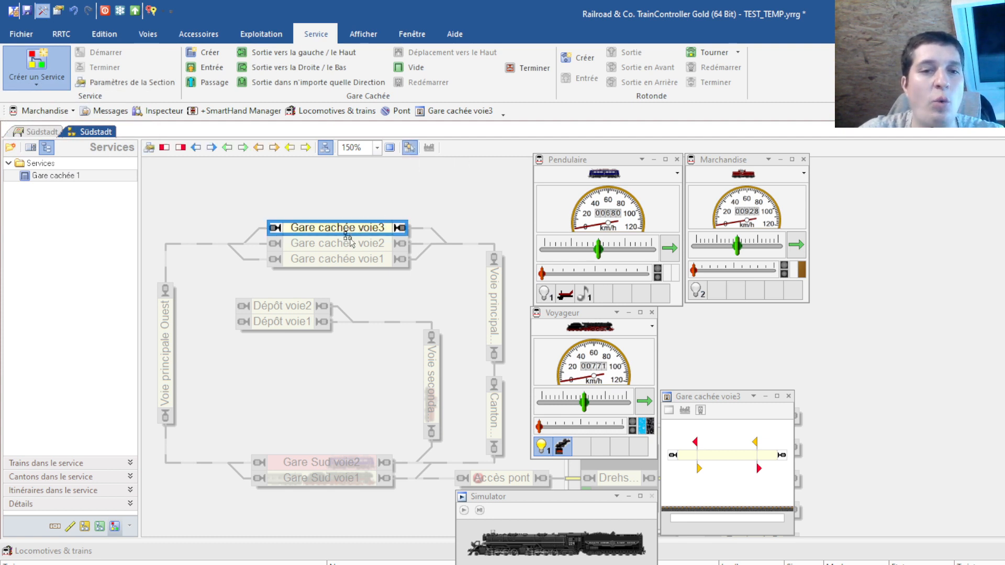
left_click(350, 243)
left_click(350, 259)
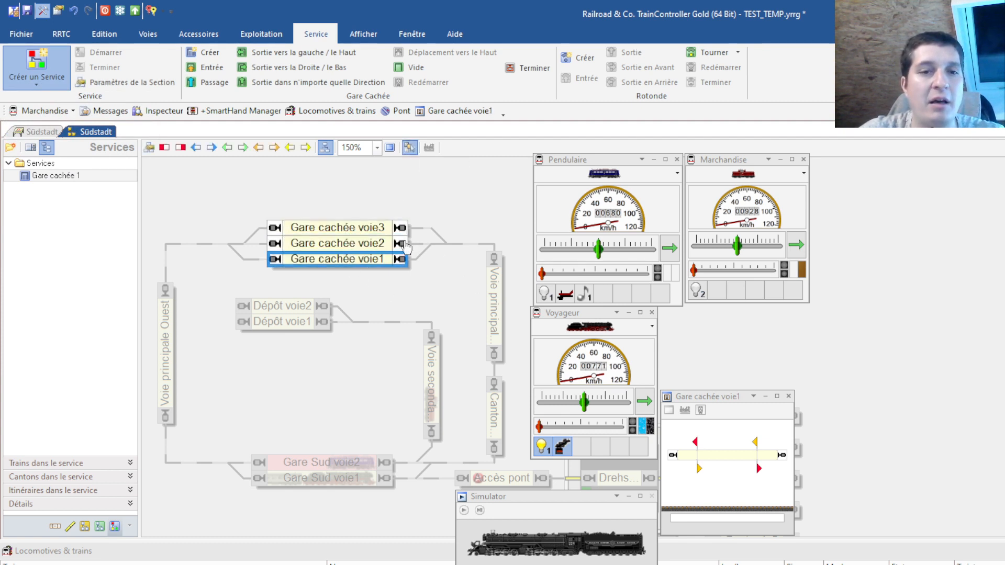
- Mark Gare cachée voie3 and voie2 as waiting blocks (Attente) in both directions
left_click(356, 230)
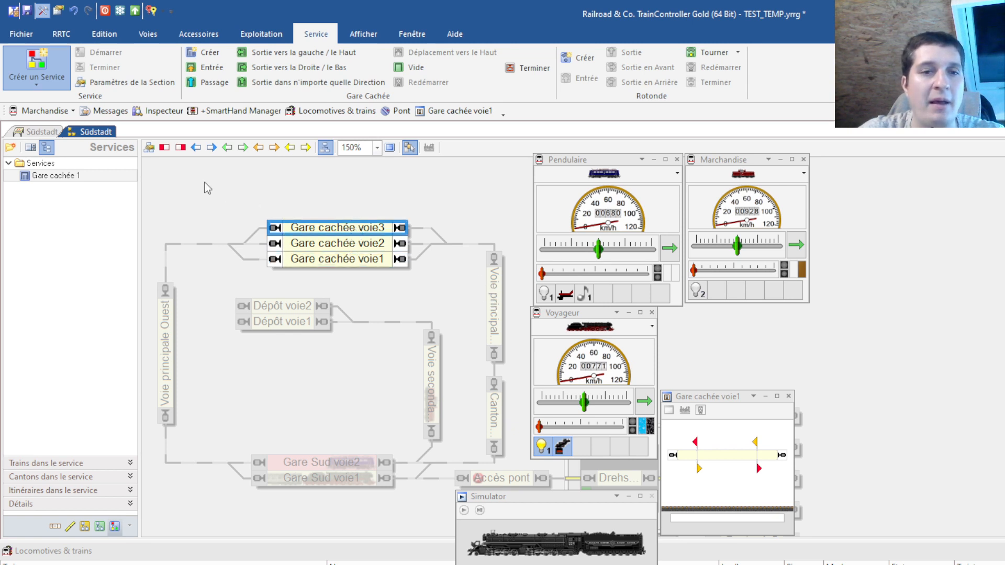
left_click(277, 229)
left_click(317, 245)
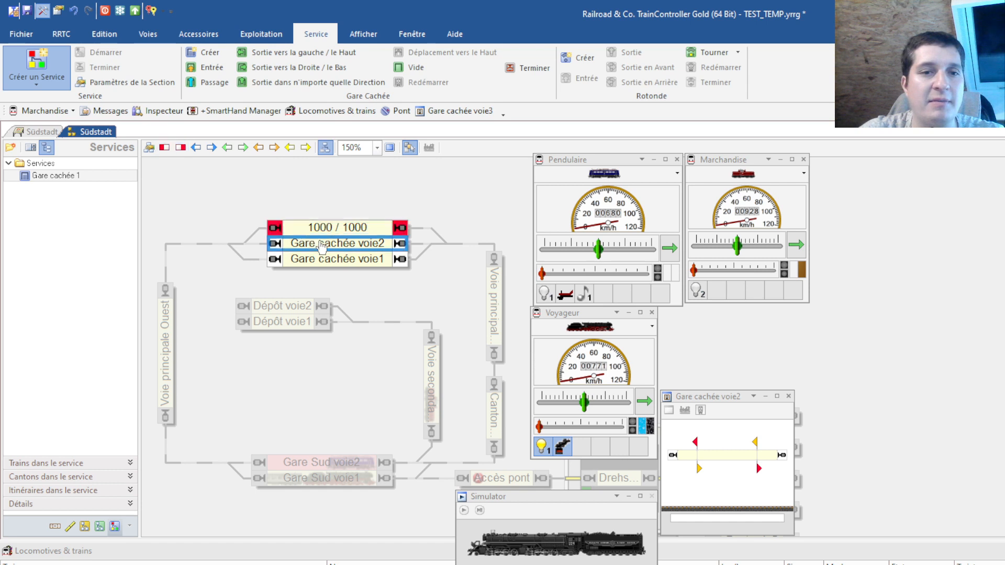
left_click(165, 148)
left_click(181, 150)
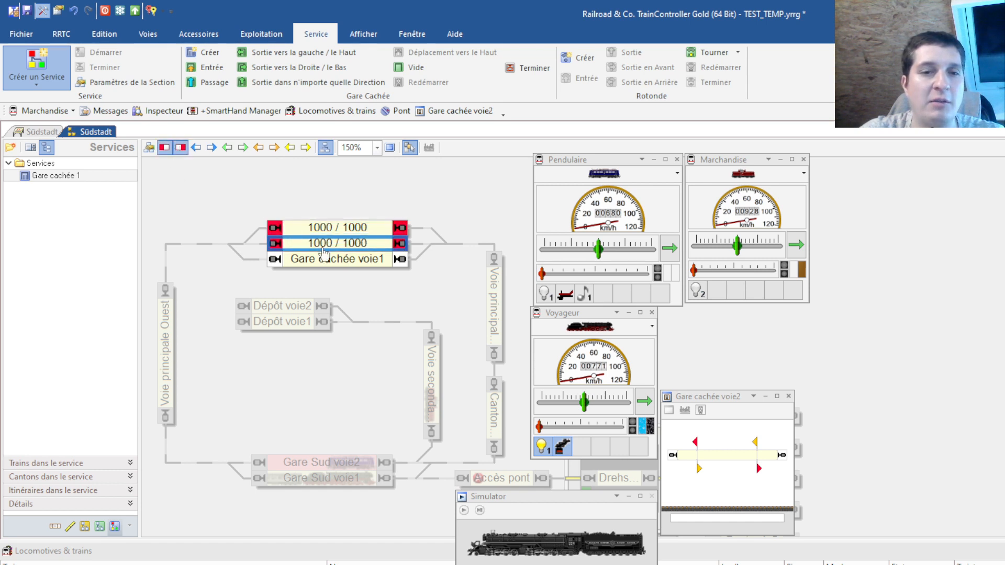
- Mark Gare cachée voie1 as a Passage block in both directions
left_click(329, 259)
left_click(196, 148)
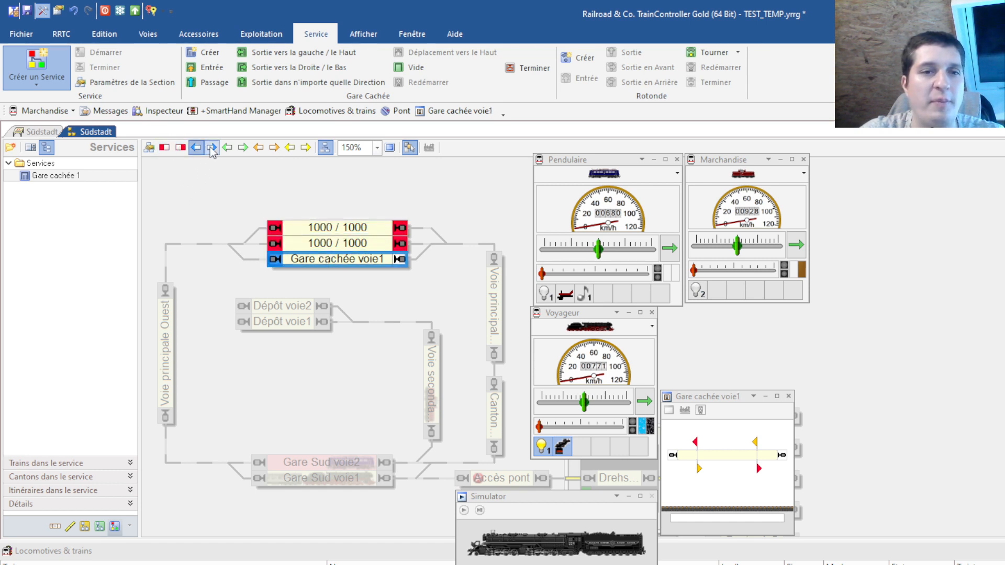
left_click(211, 147)
- Add Voie principale Est with upward entry and downward exit, including the routes linking it to the three hidden-yard tracks
left_click(494, 293)
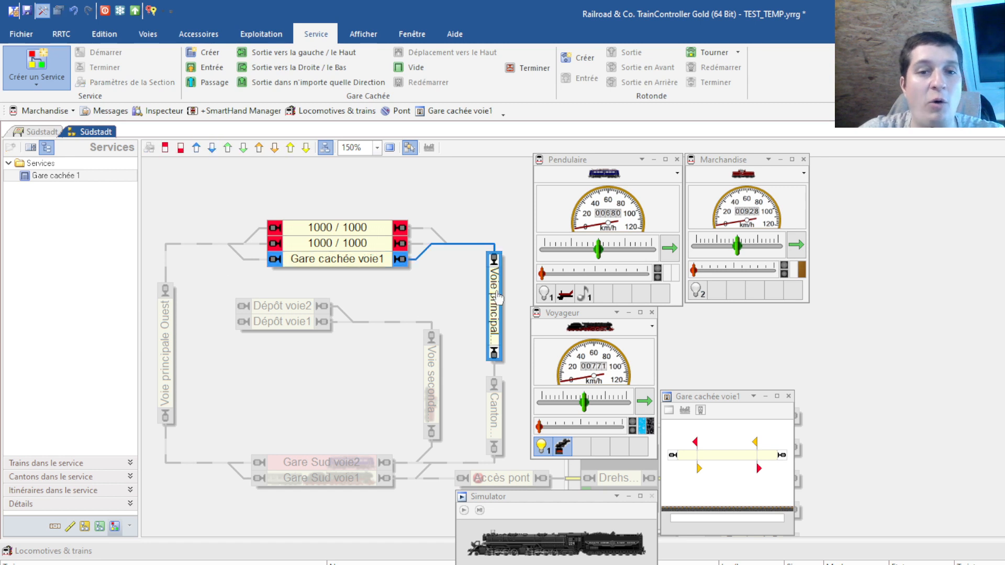
left_click(228, 148)
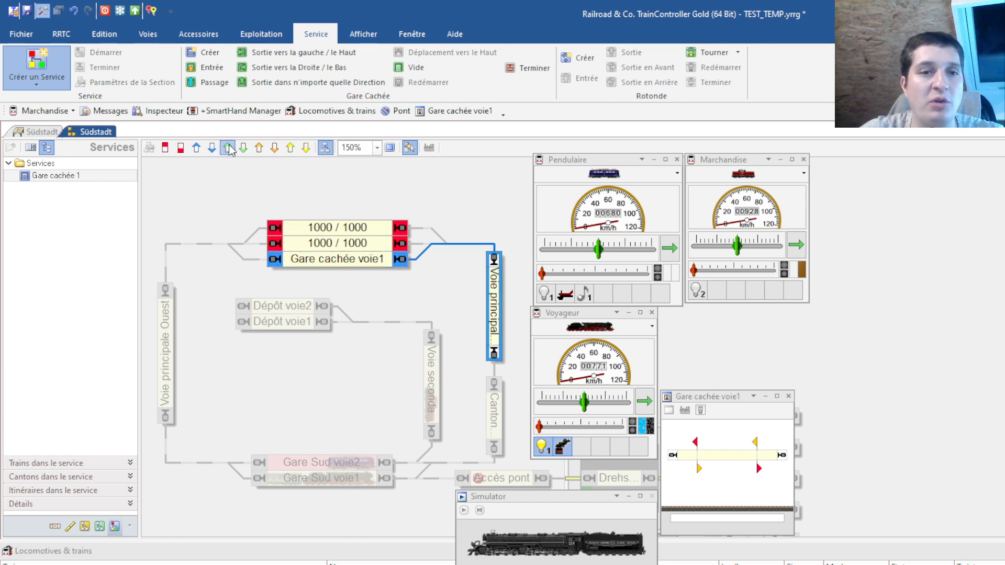
left_click(275, 148)
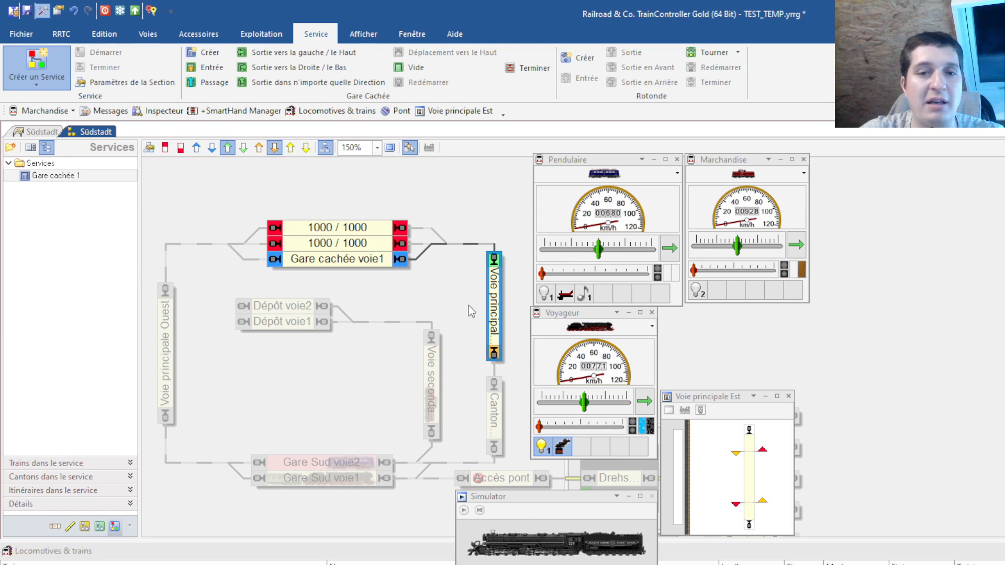
left_click(430, 230)
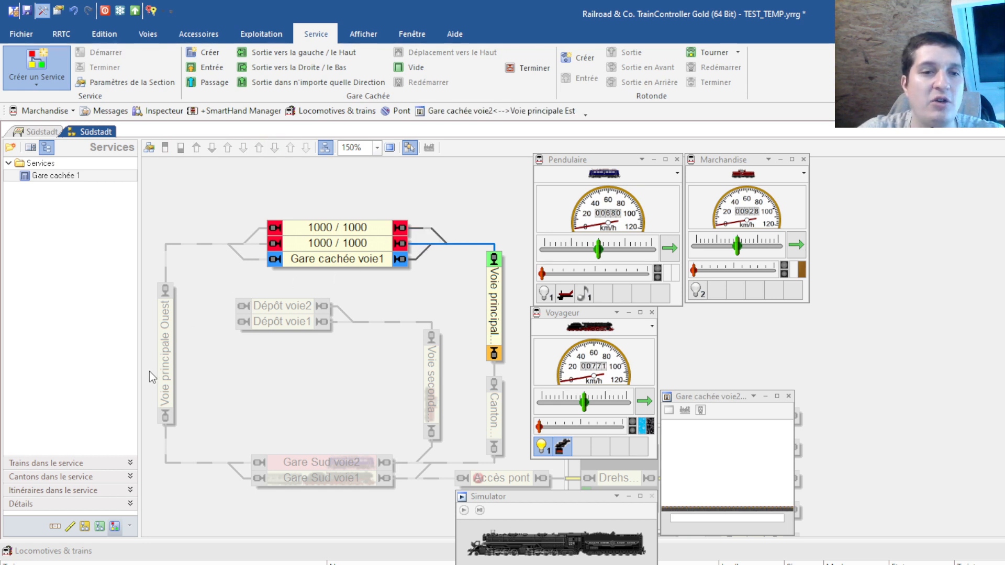
- Add Voie principale Ouest with upward entry and downward exit, including the routes linking it to the three hidden-yard tracks
left_click(166, 343)
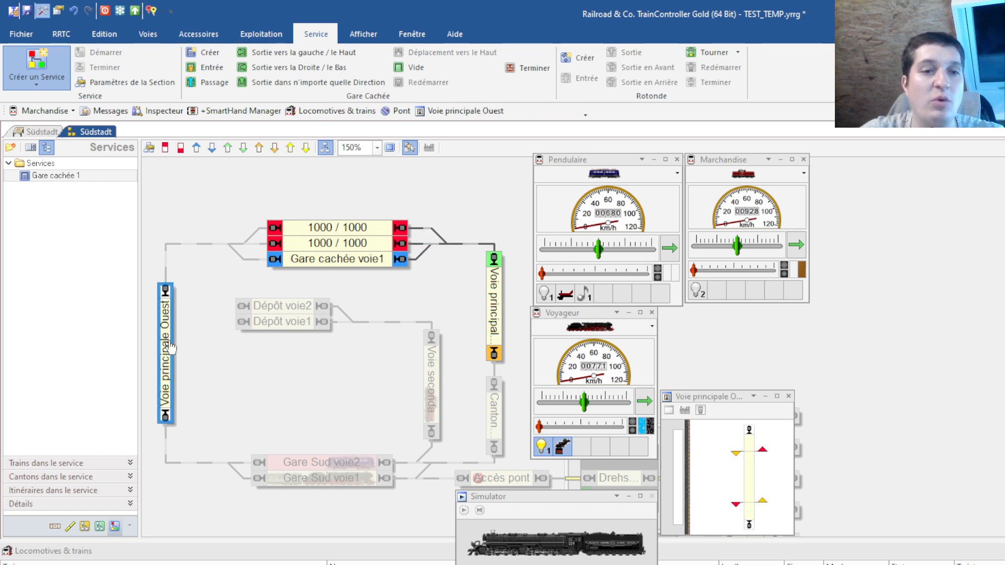
left_click(274, 148)
left_click(227, 147)
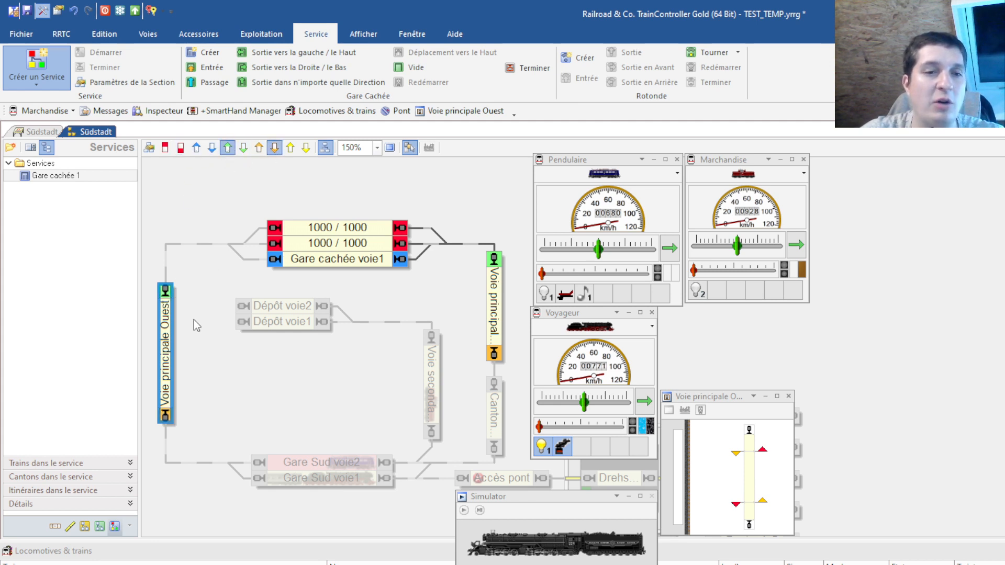
left_click(204, 241)
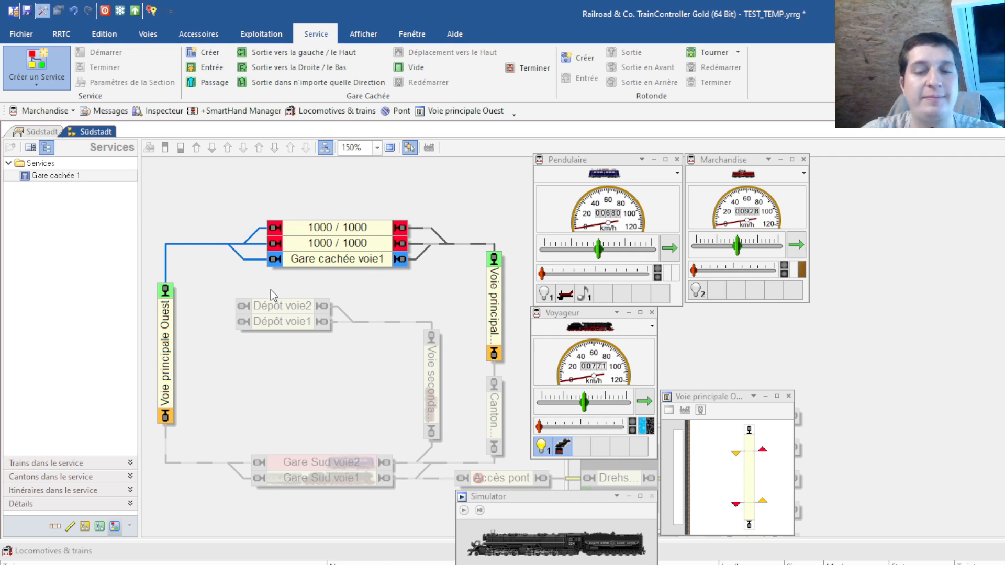
- Set both the entry and exit priority of Gare cachée voie3 to 2000
left_click(324, 230)
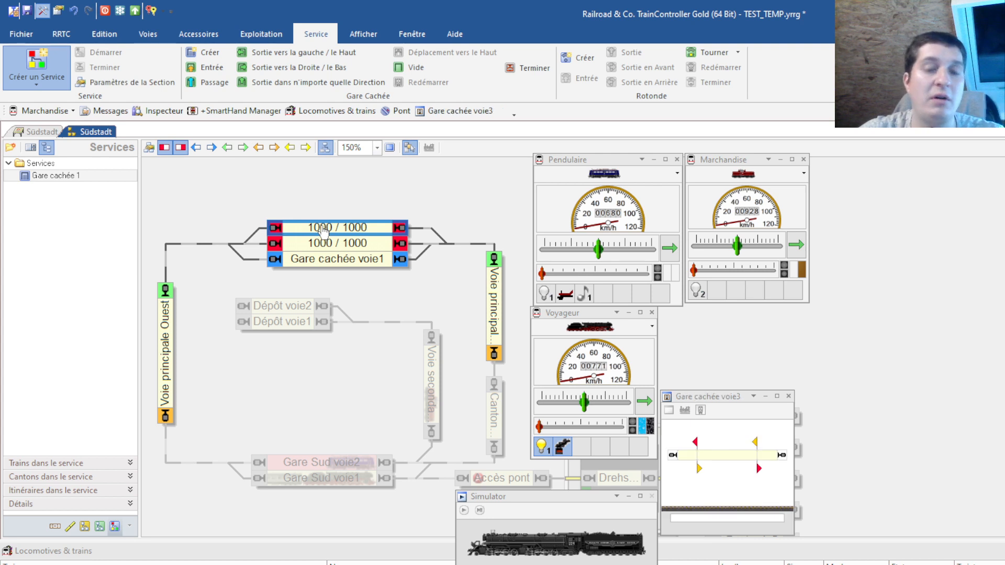
double_click(324, 231)
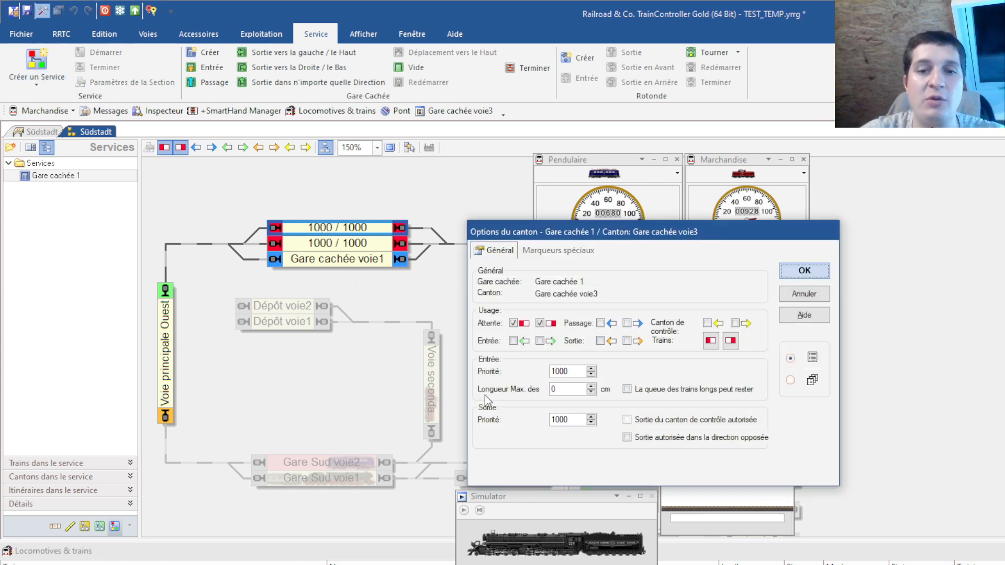
left_click(552, 372)
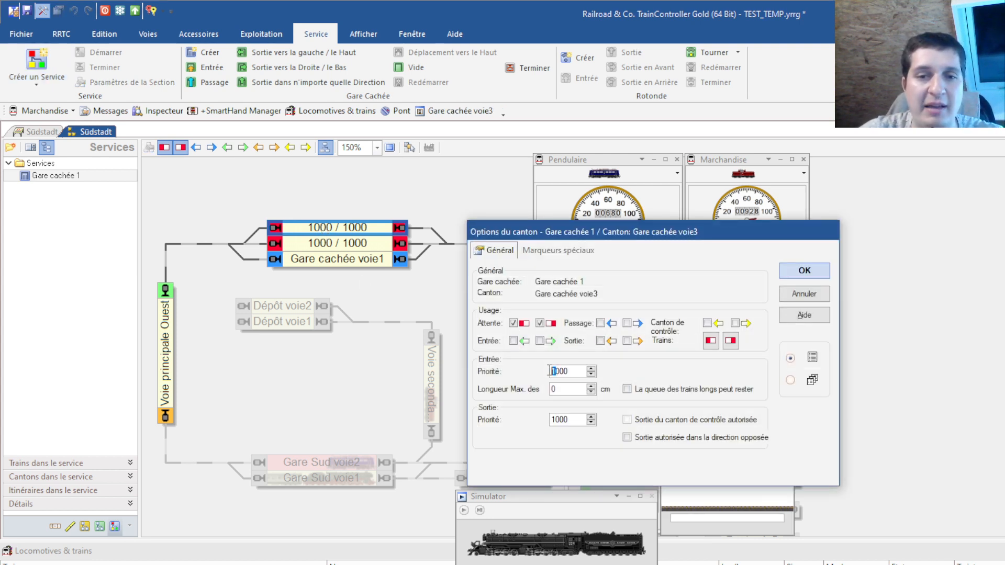
type("2")
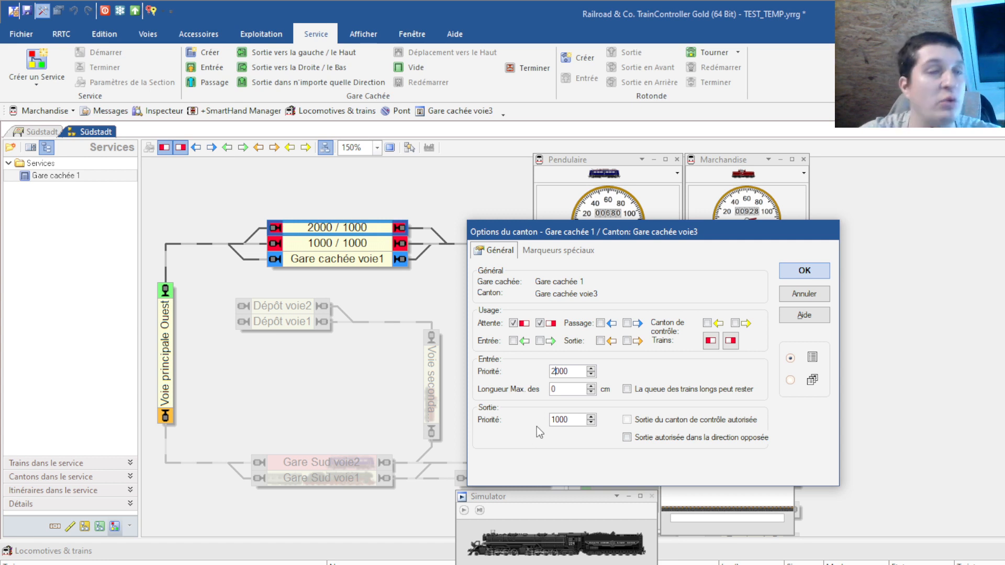
left_click_drag(556, 423, 547, 422)
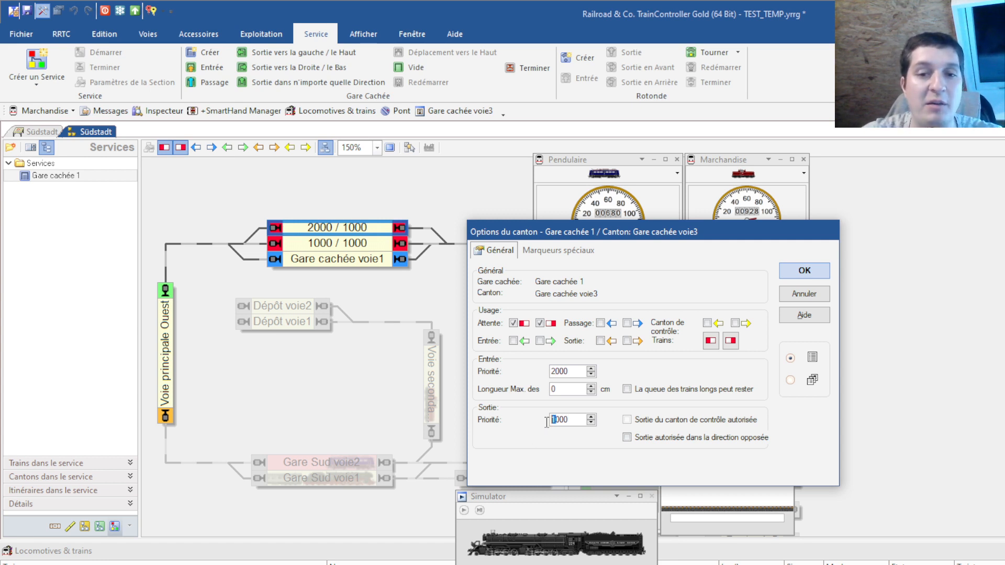
type("2")
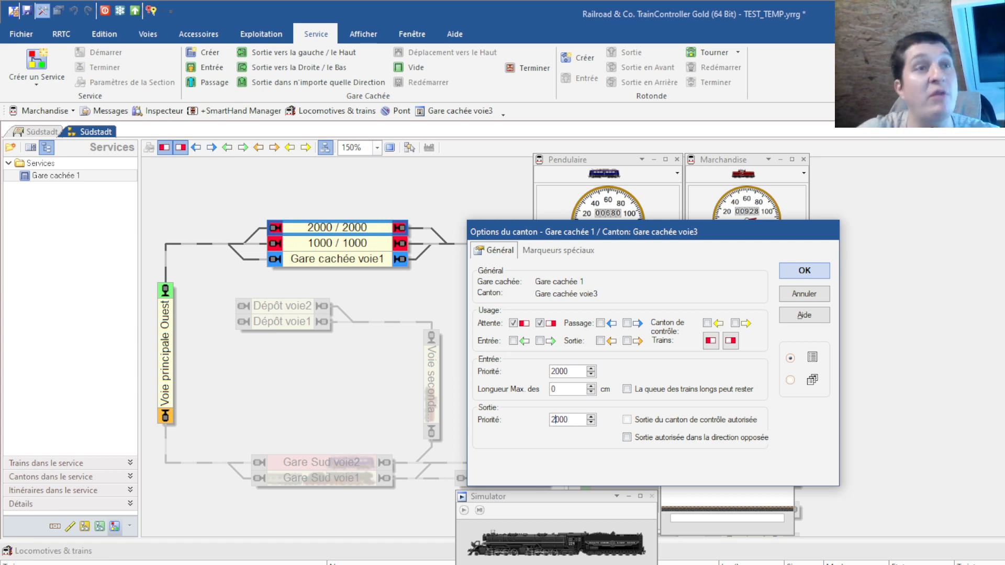
left_click(795, 271)
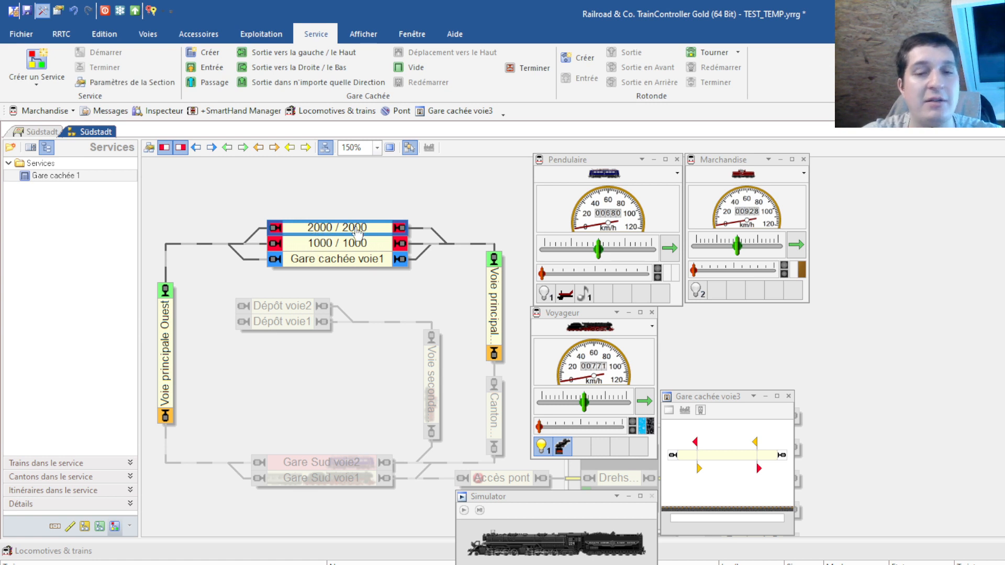
- Rename the hidden yard service as "Gare cachée"
left_click(68, 177)
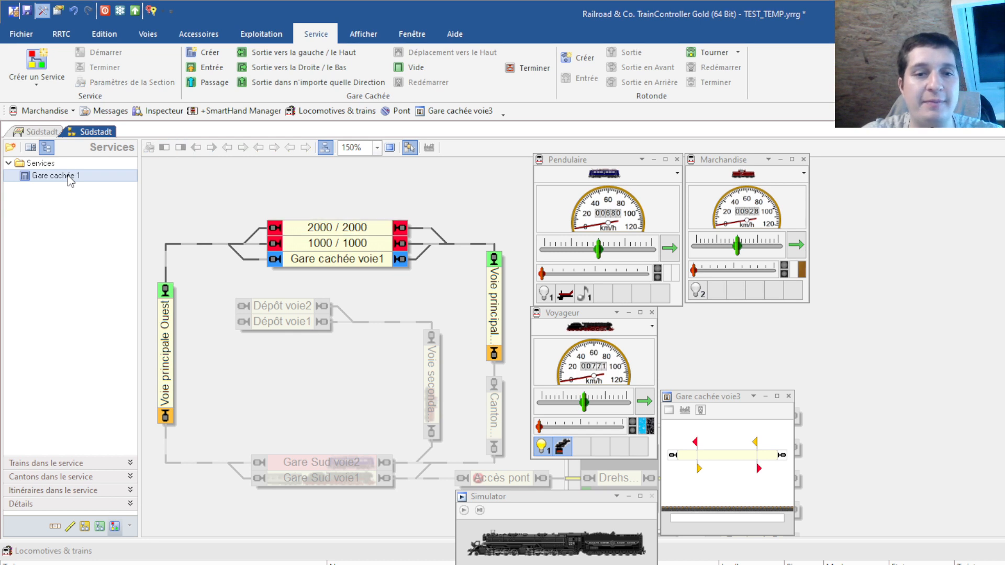
double_click(68, 176)
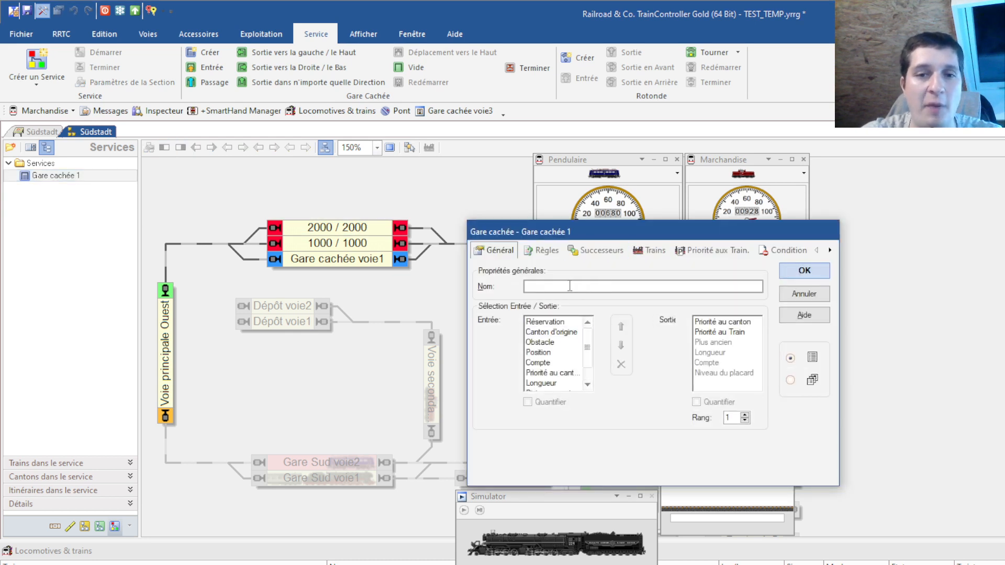
type("Gare cah")
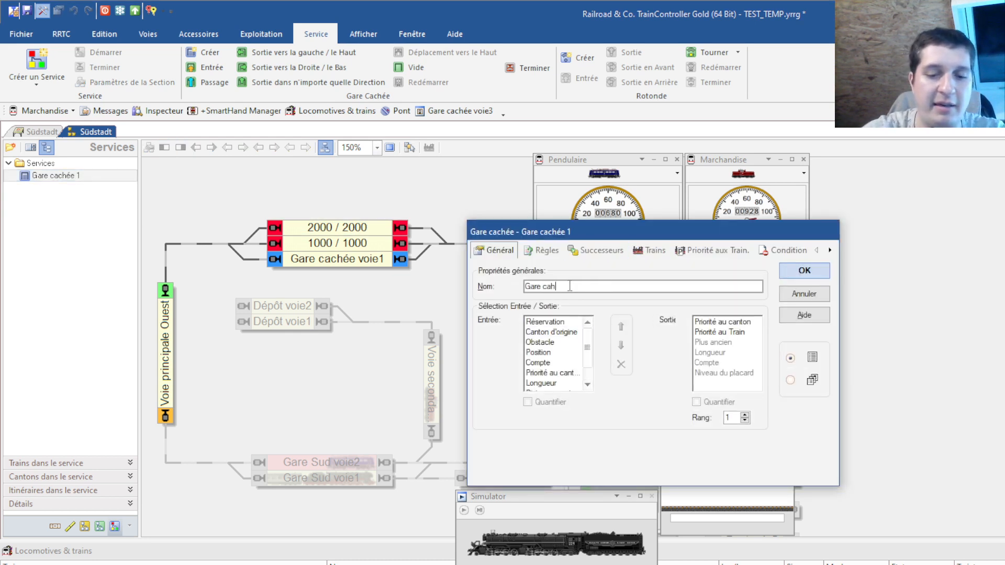
key("BackSpace")
type("chée")
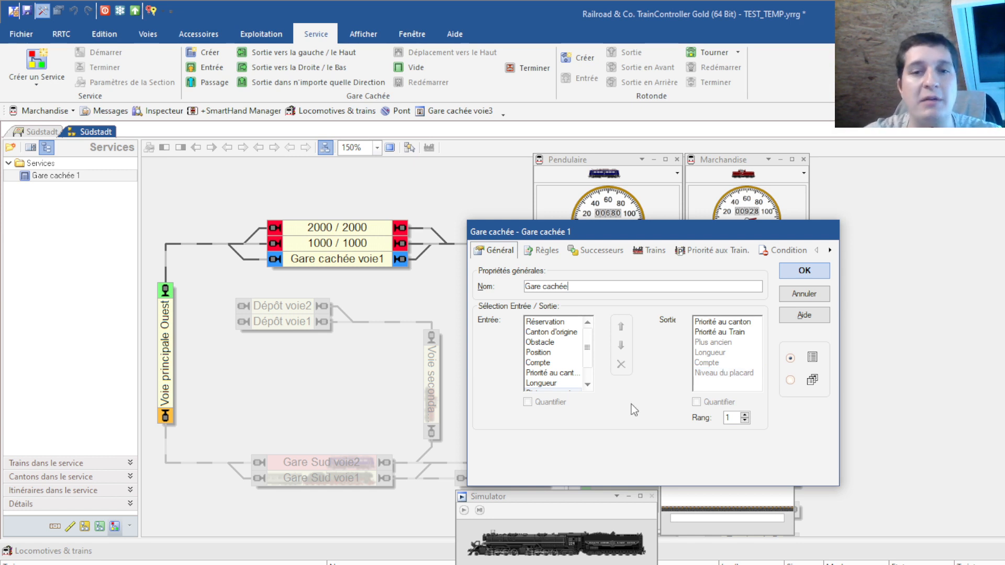
- Examine the hidden yard's rules and successors in an enlarged properties dialog, and accept the settings
left_click(539, 251)
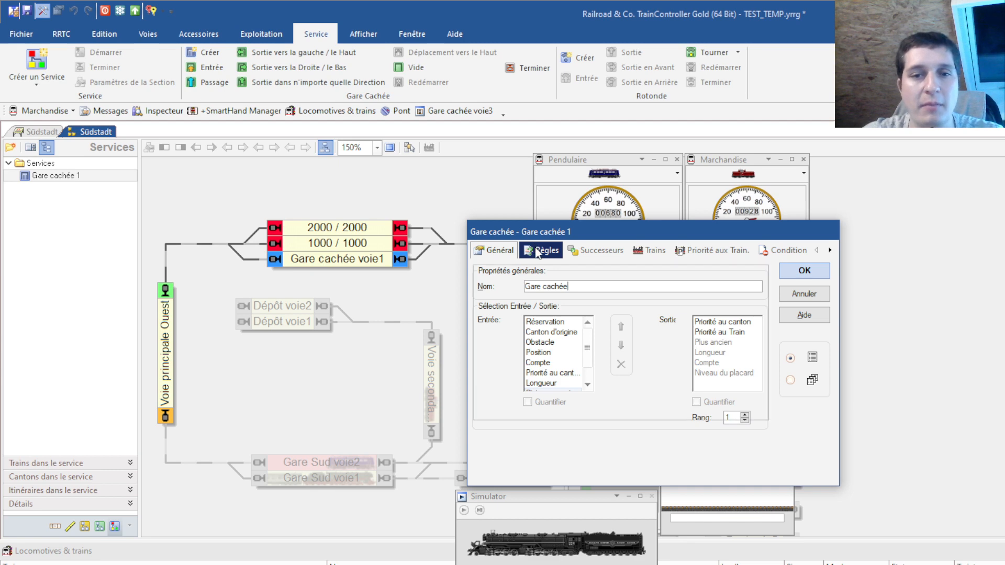
left_click_drag(649, 231, 285, 114)
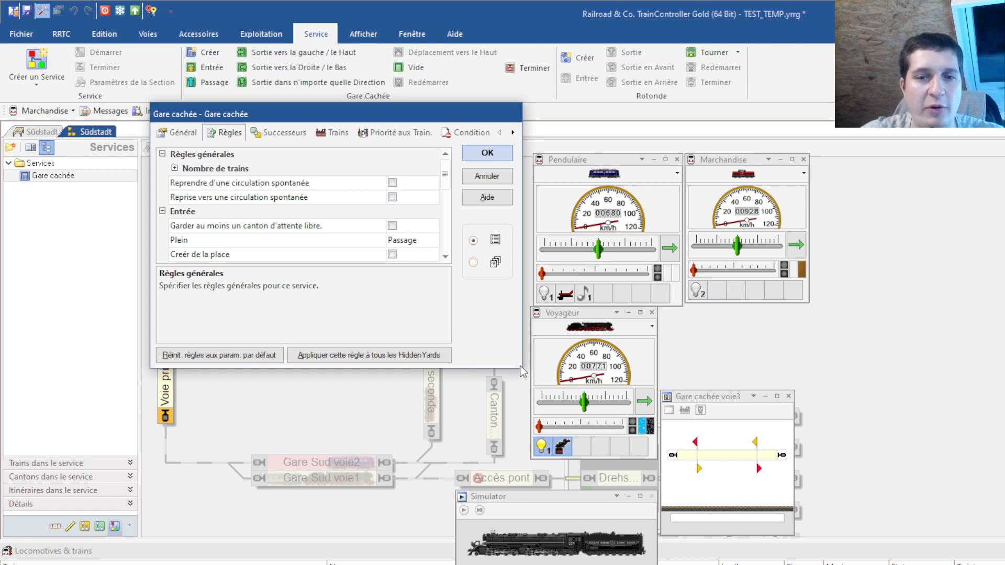
left_click_drag(520, 366, 520, 556)
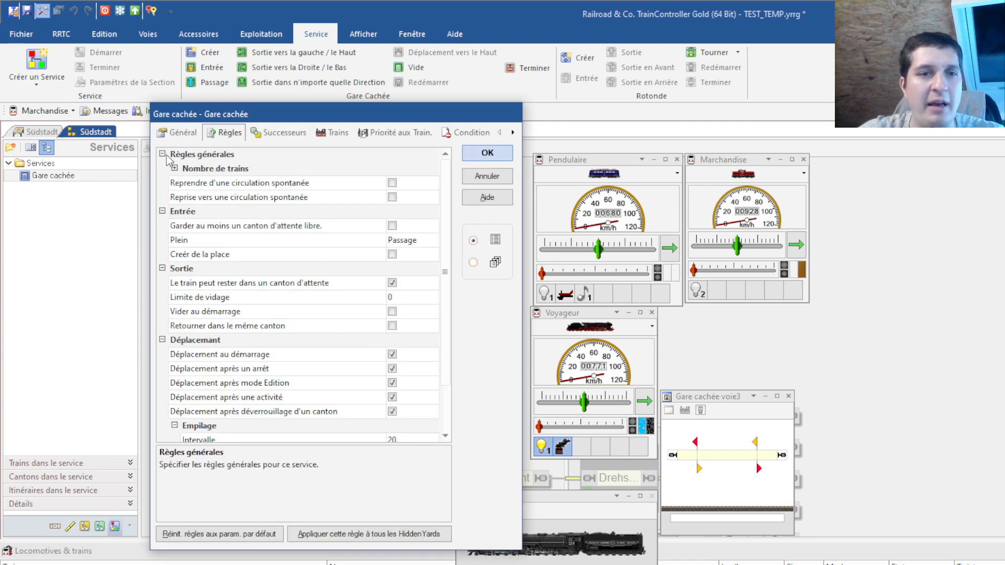
left_click(162, 154)
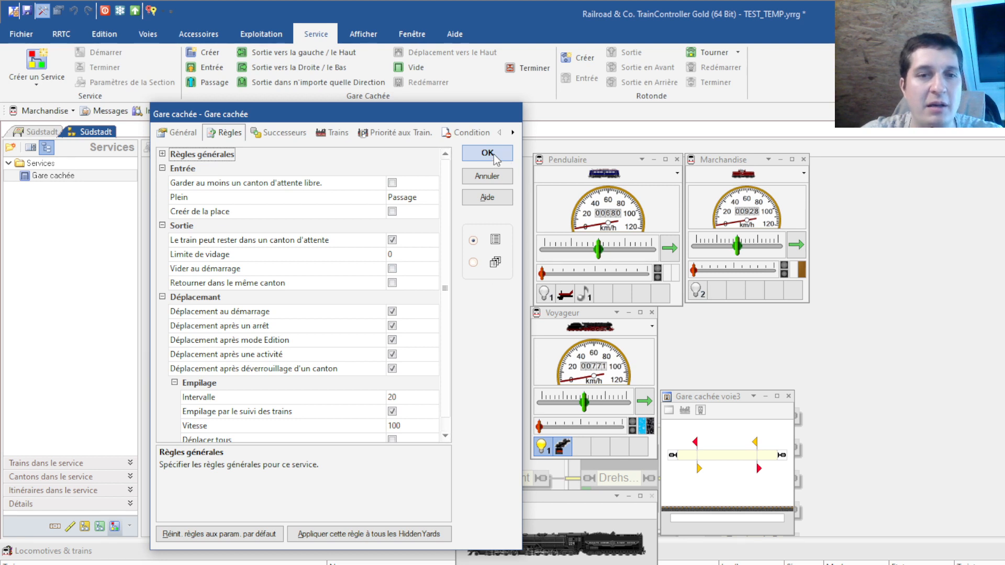
left_click(276, 133)
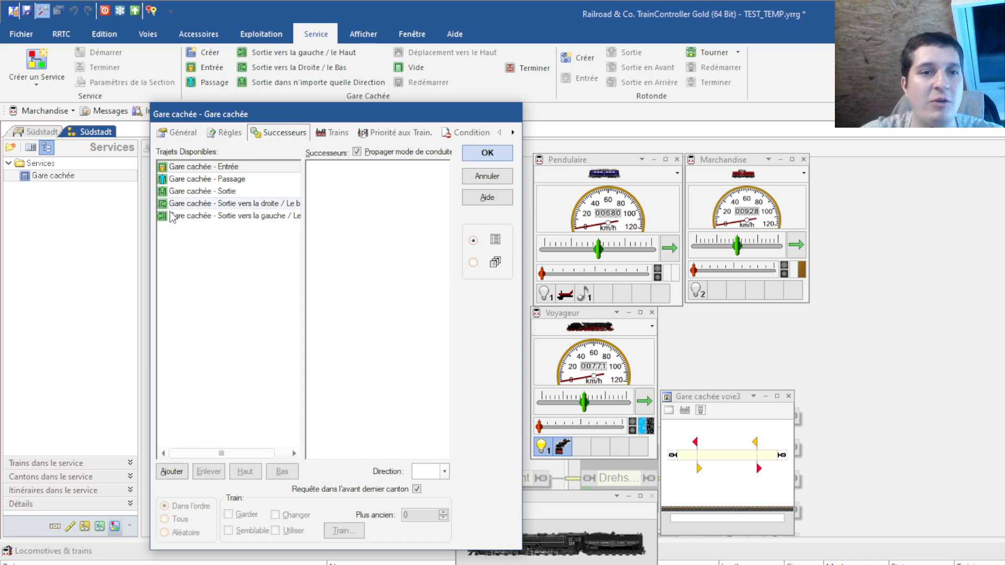
left_click(487, 154)
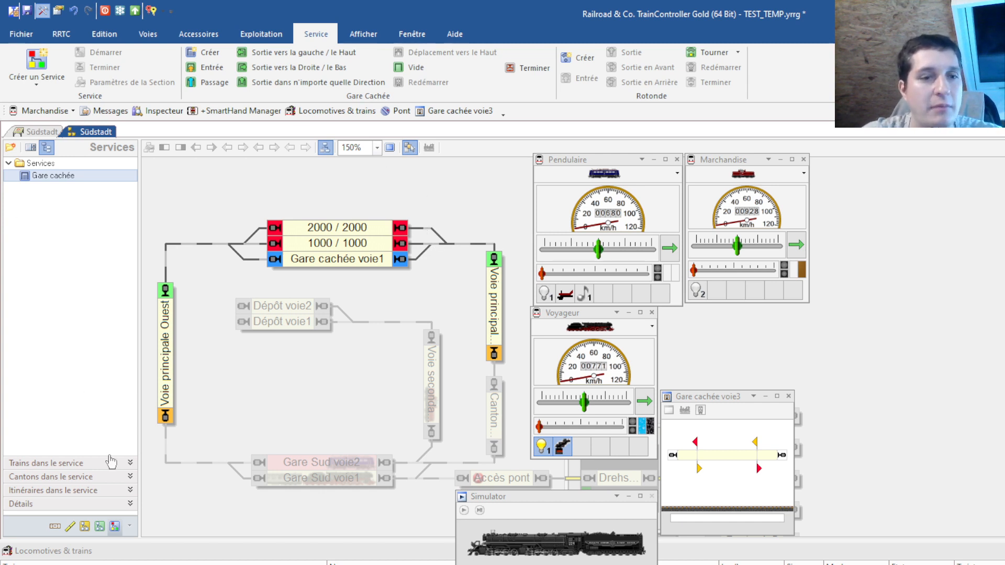
- Create a folder named "Trajets gare cachée" inside the Zugfahrten folder of the trajets list
left_click(84, 526)
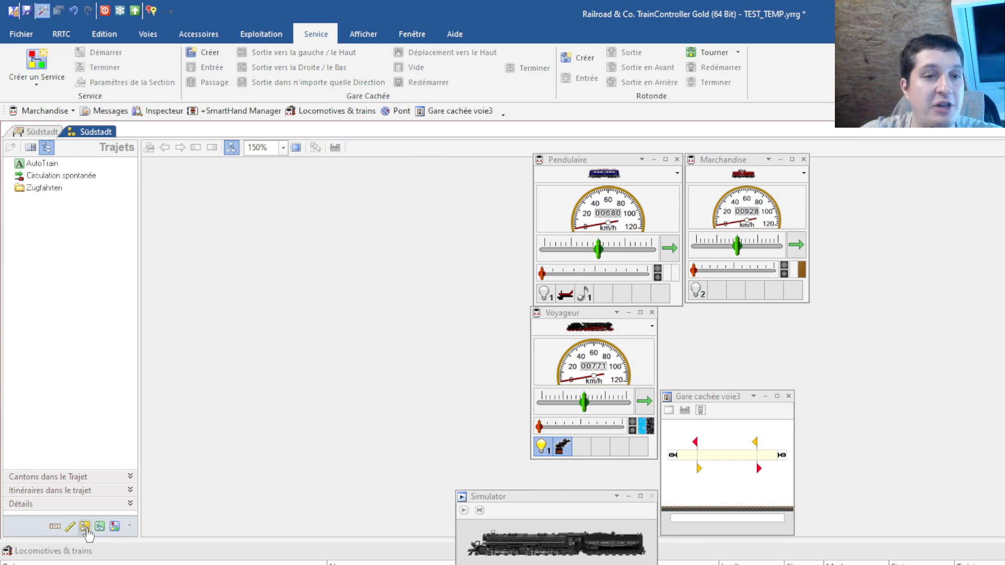
left_click(45, 189)
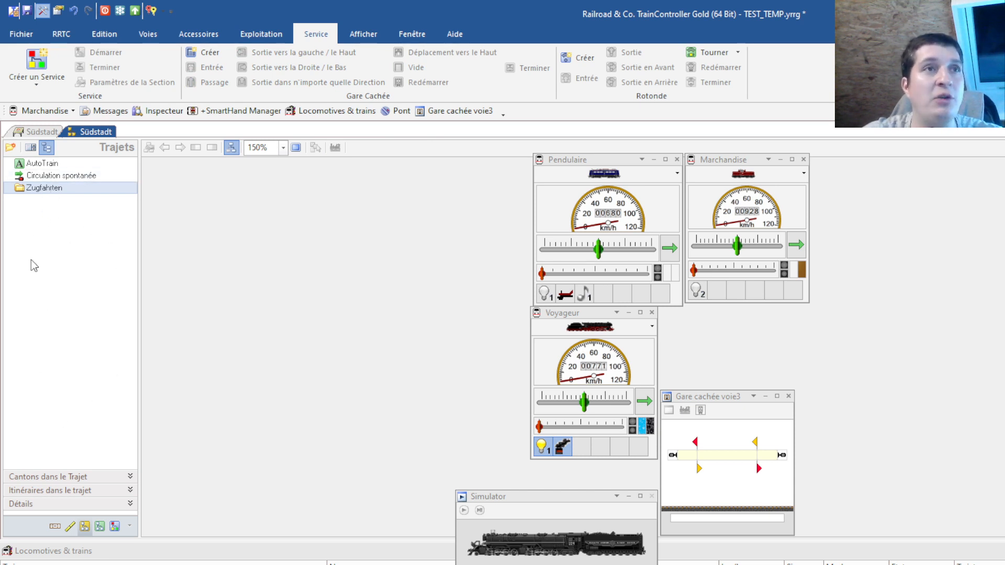
left_click(10, 149)
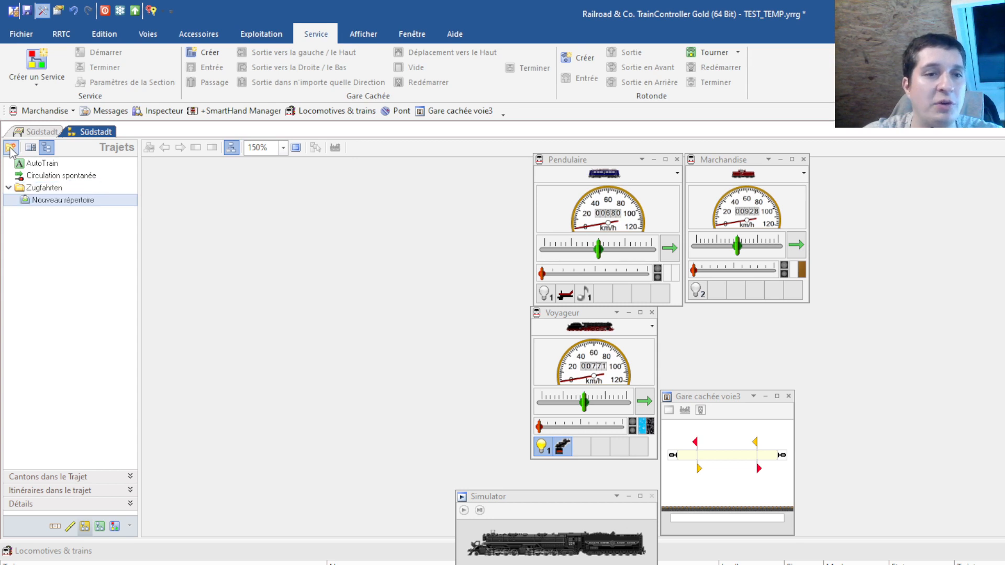
left_click(73, 201)
type("Trajets gar")
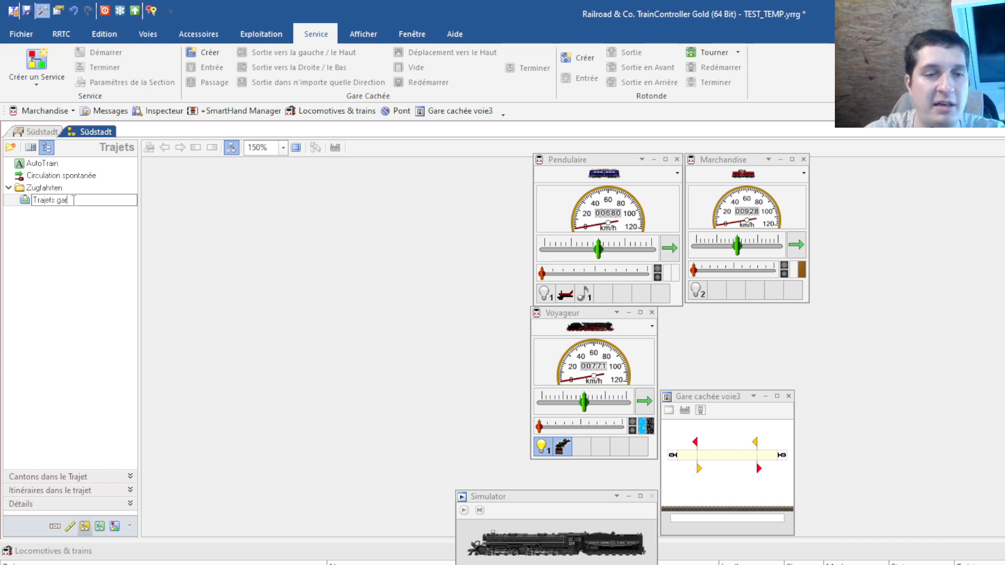
type("e cah")
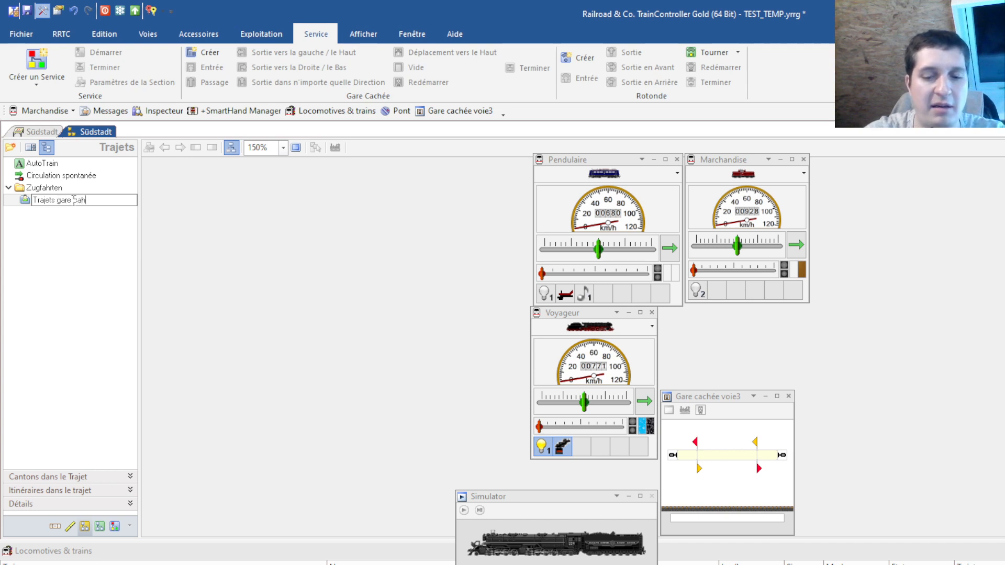
key("BackSpace")
type("chée")
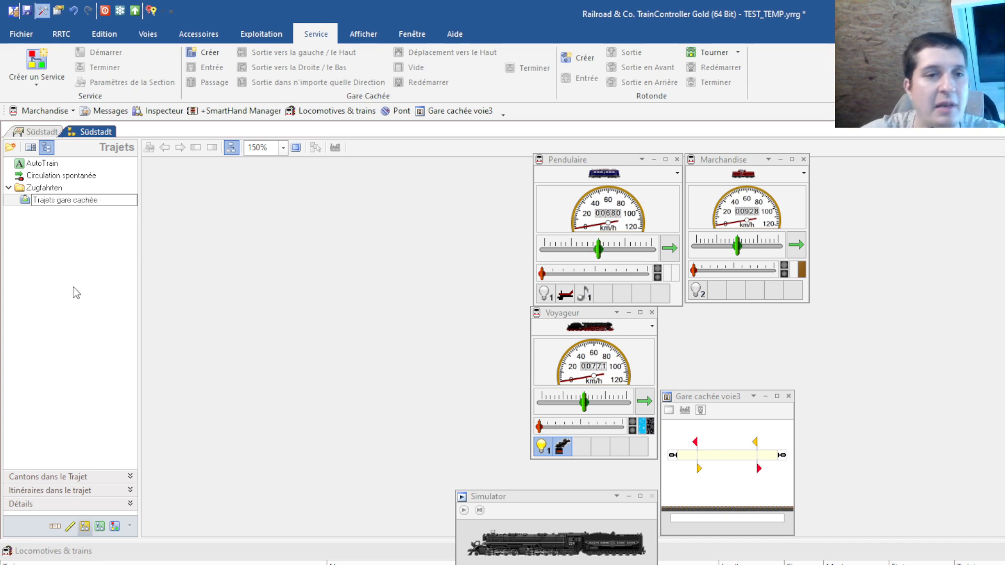
left_click(77, 291)
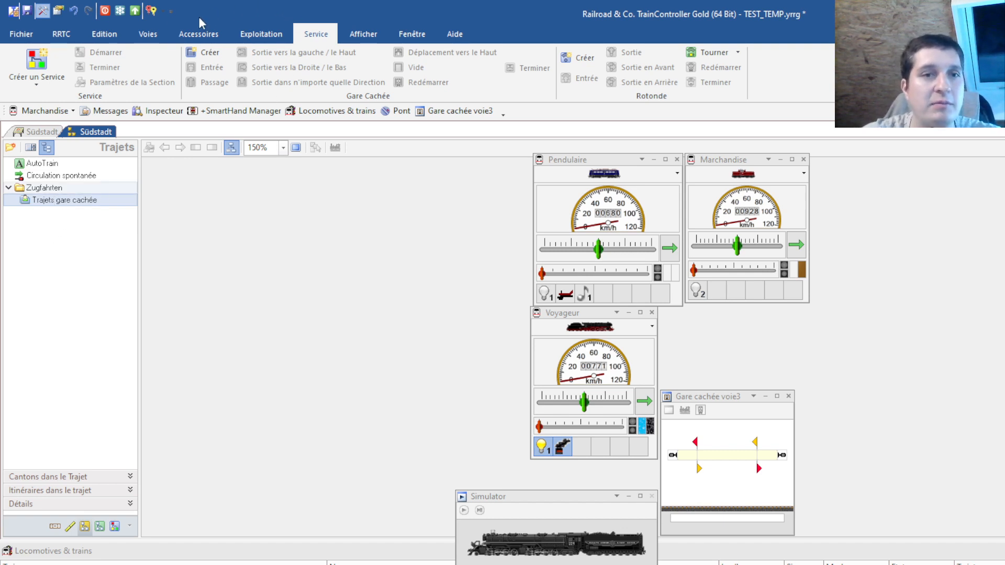
- Create a trajet covering Gare Sud voie2, Gare Sud voie1, the east Canton block and Voie principale Est, with their connecting routes
left_click(104, 34)
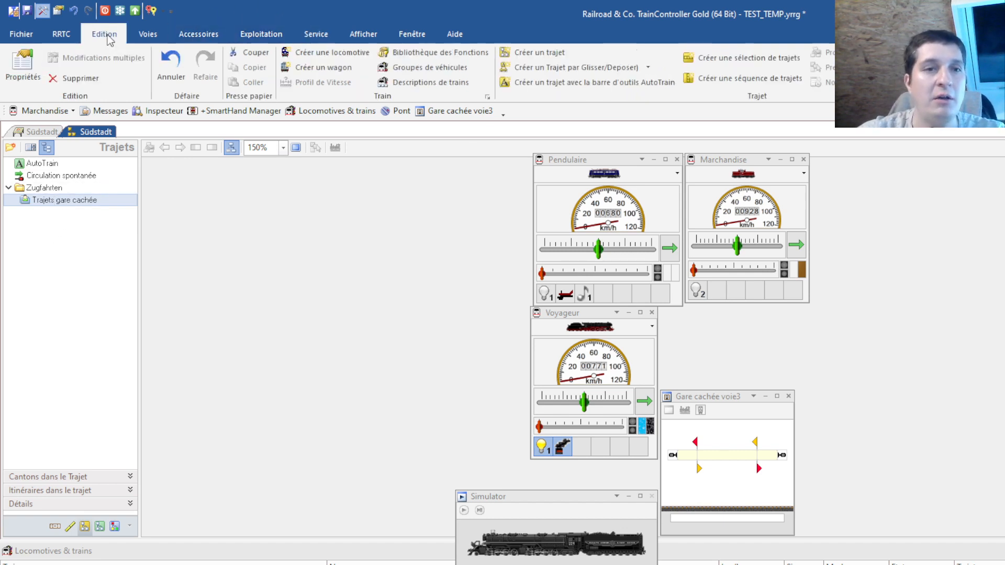
left_click(548, 55)
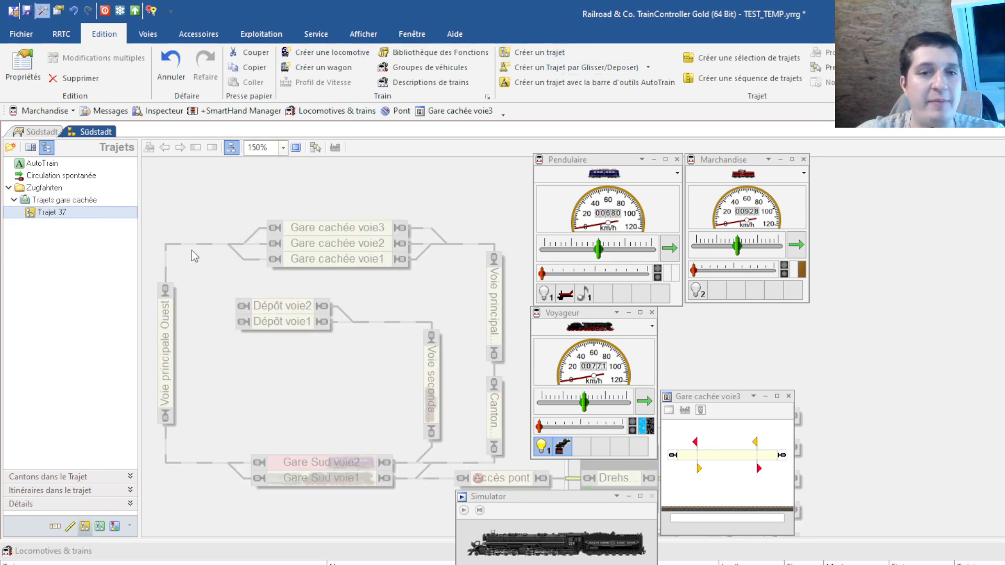
left_click(314, 149)
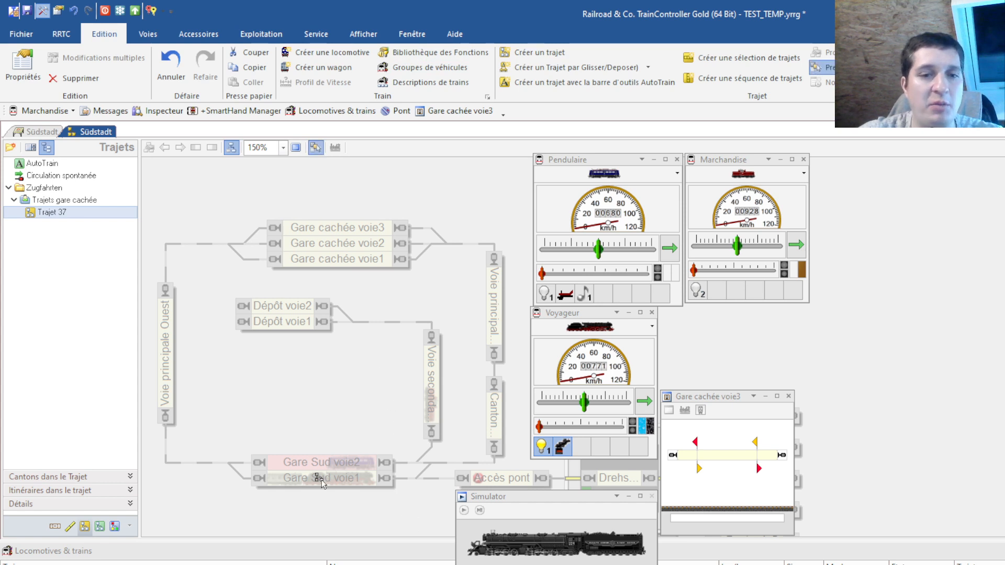
left_click(331, 461)
left_click(326, 479)
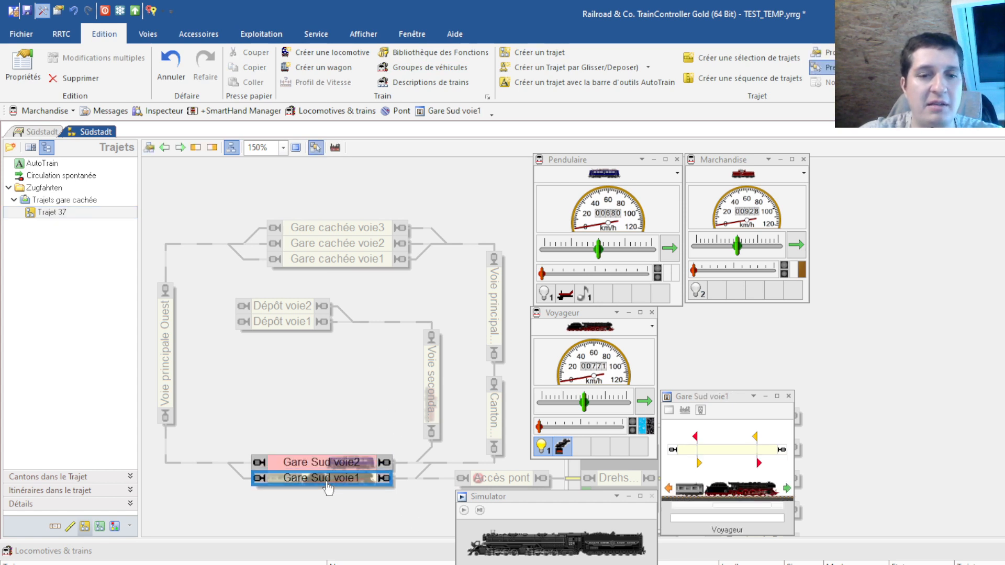
left_click(493, 413)
left_click(500, 316)
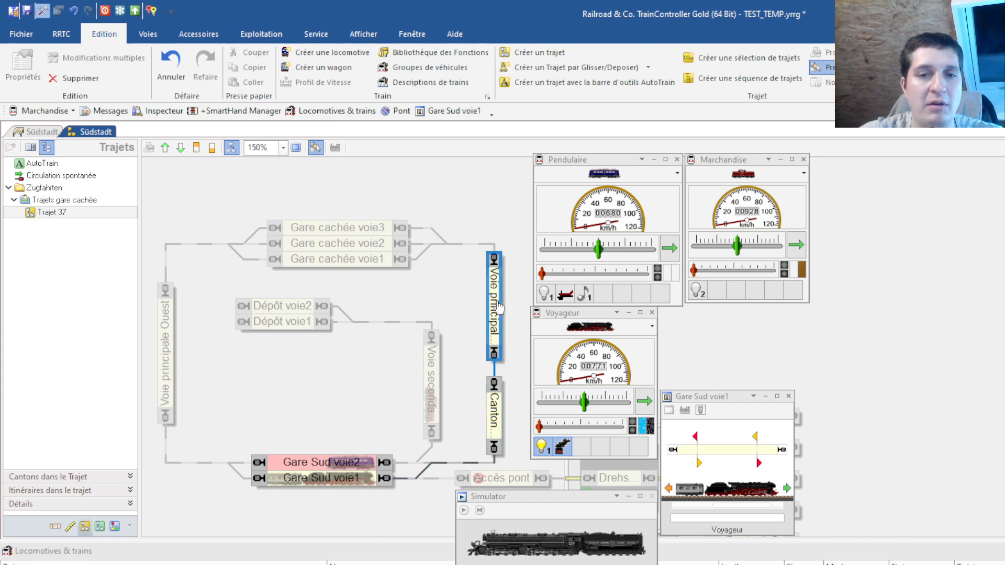
left_click(402, 464)
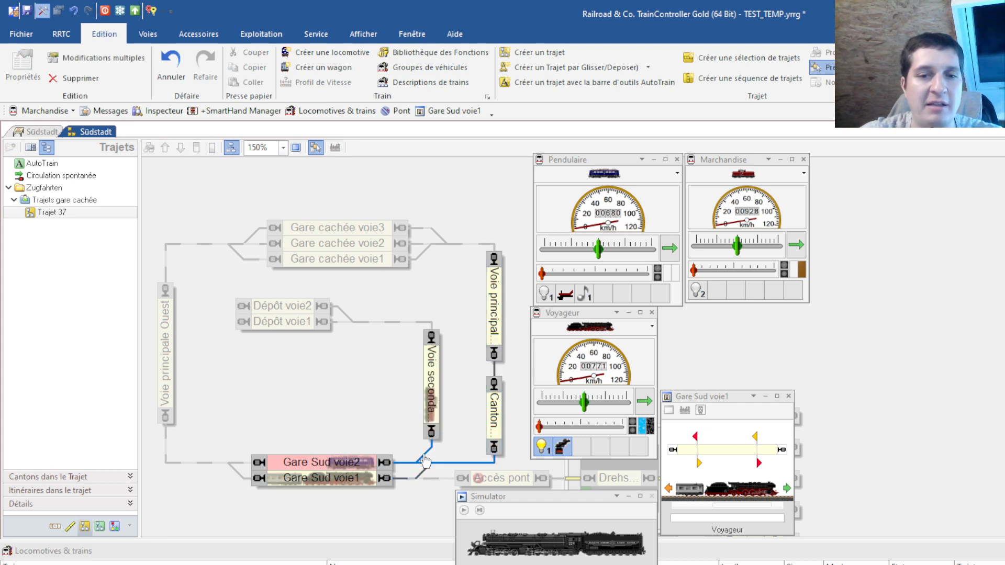
right_click(427, 448)
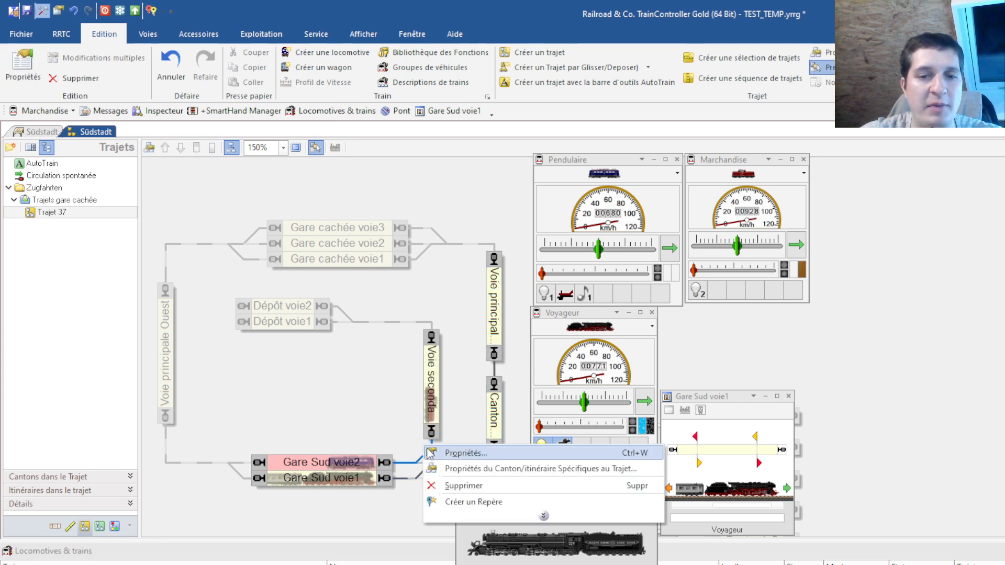
left_click(461, 502)
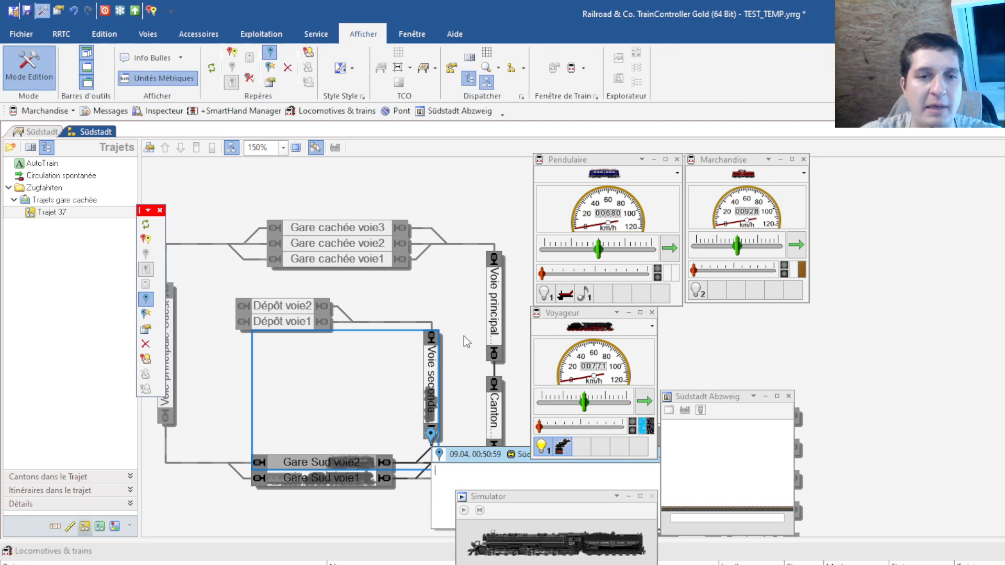
left_click(160, 211)
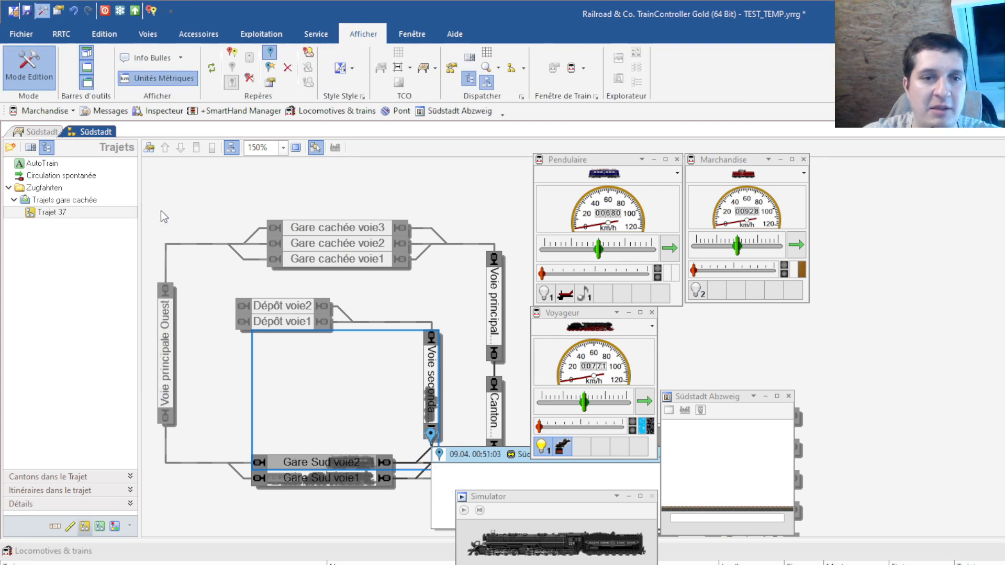
- Remove the Voie secondaire block and the route leading to it from the trajet
right_click(427, 445)
left_click(452, 490)
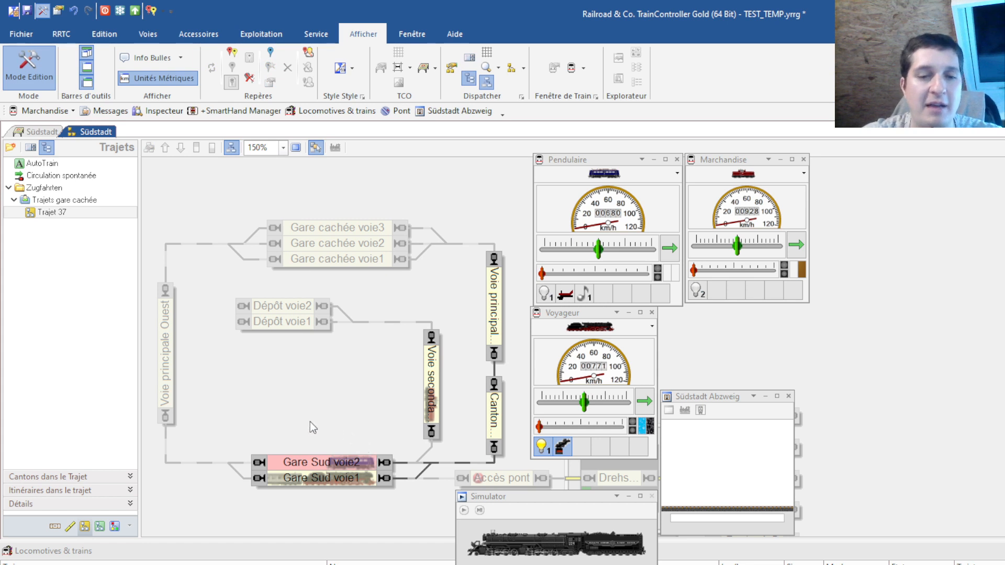
right_click(434, 385)
left_click(463, 429)
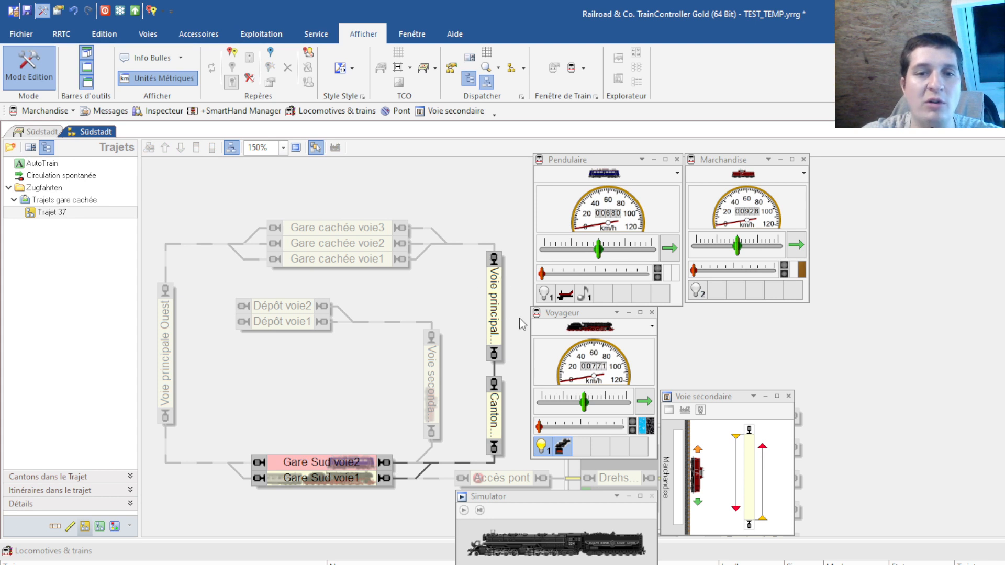
- Set Gare Sud voie2 and voie1 as rightward starting blocks and Voie principale Est as the upward destination block
left_click(310, 463)
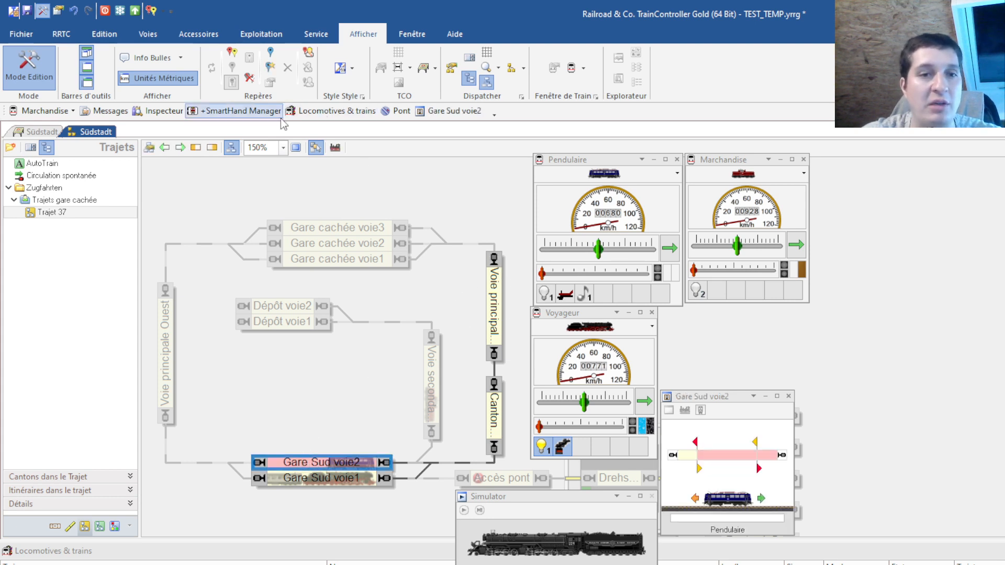
left_click(344, 478)
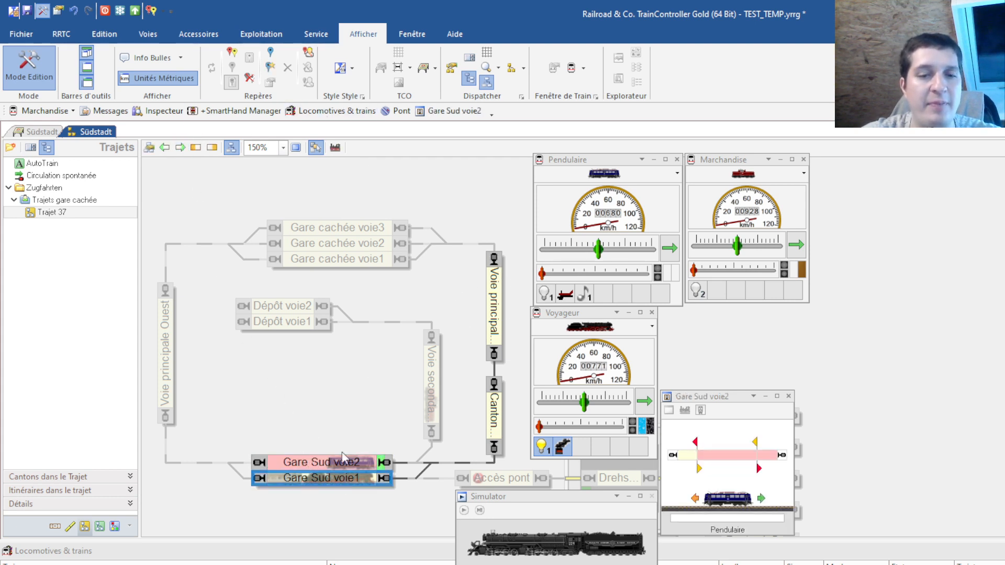
left_click(498, 290)
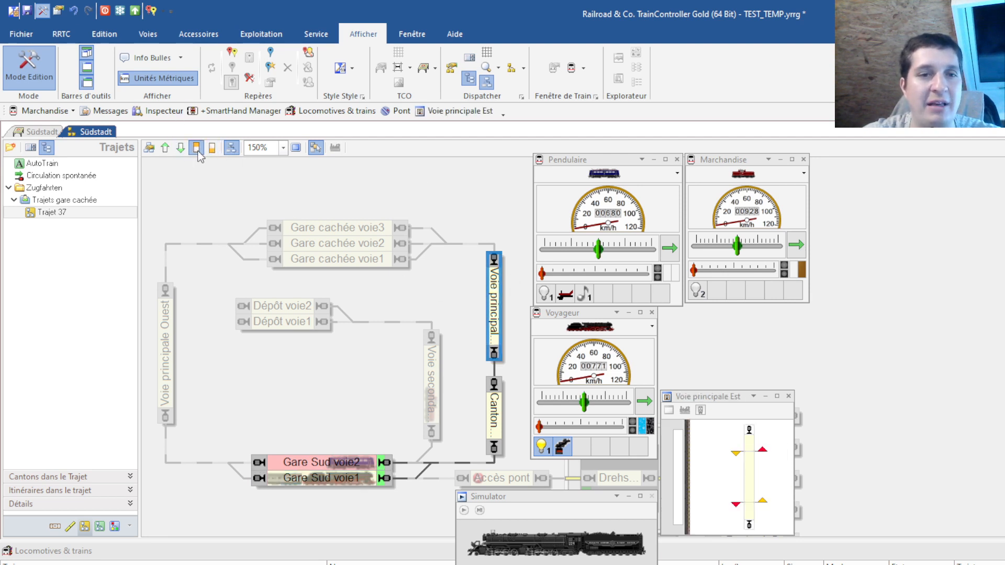
left_click(300, 391)
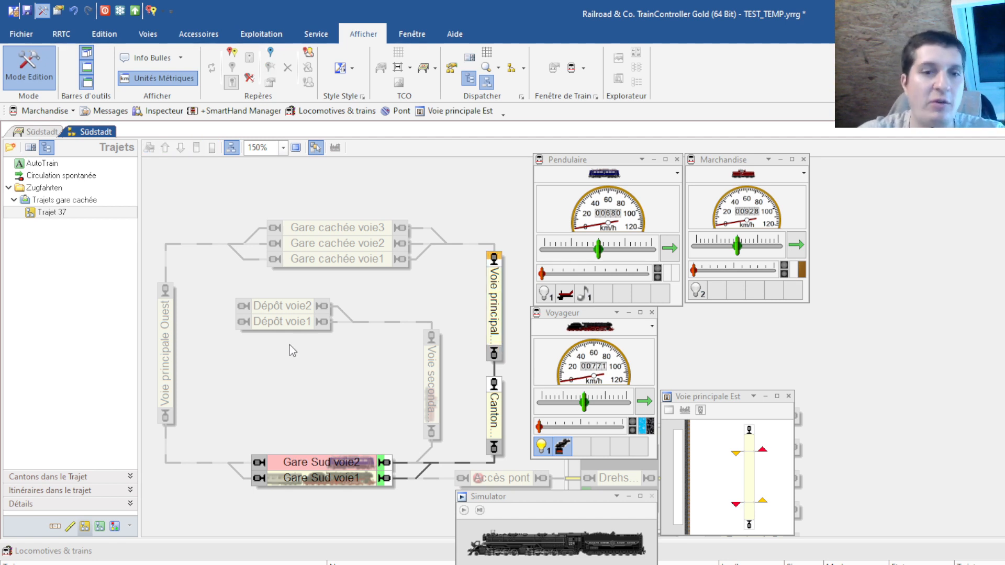
- Rename the trajet as "Traj East" and add "Gare cachée - Entrée" as its successor
double_click(54, 211)
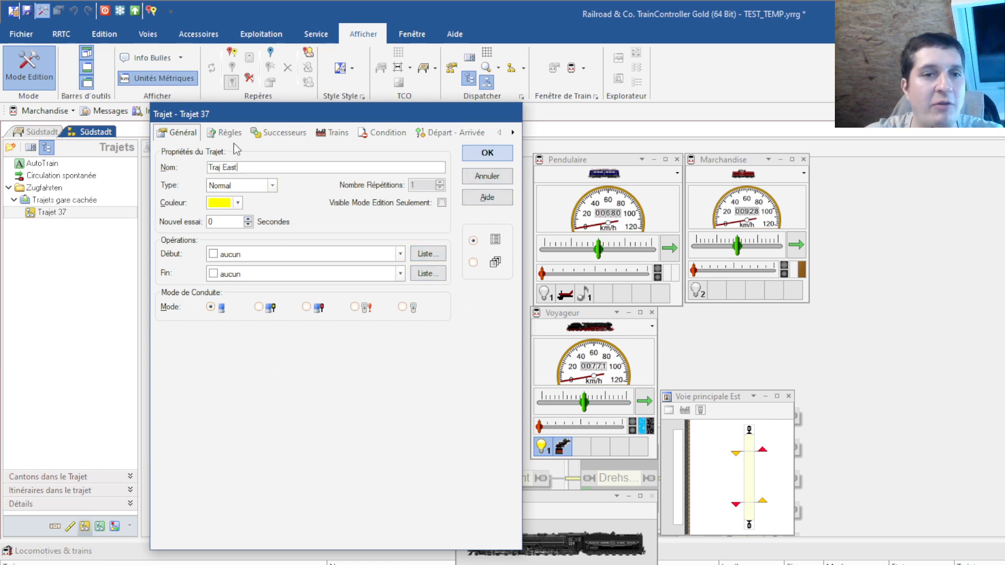
left_click(225, 132)
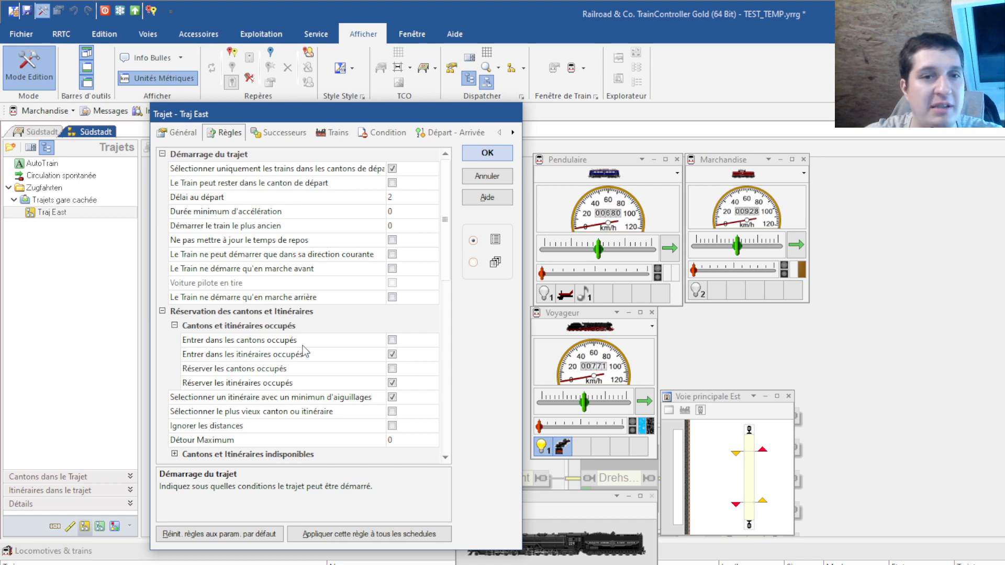
left_click(282, 133)
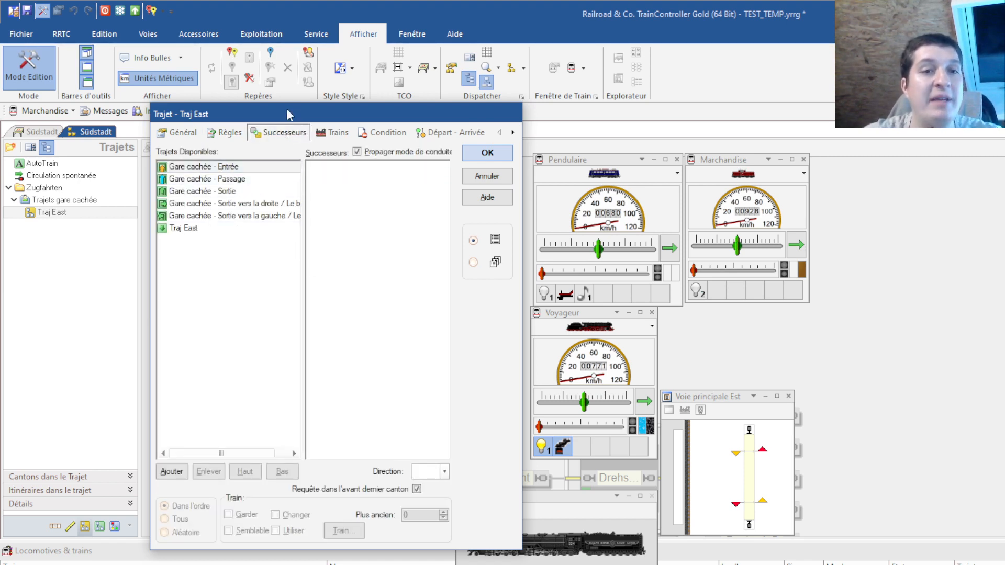
left_click_drag(287, 114, 259, 354)
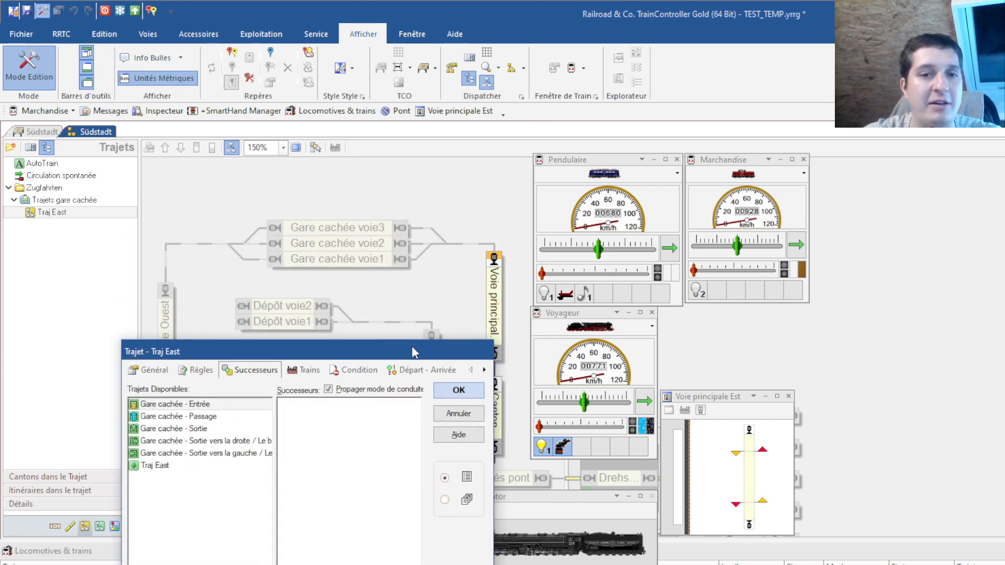
left_click_drag(410, 351, 393, 161)
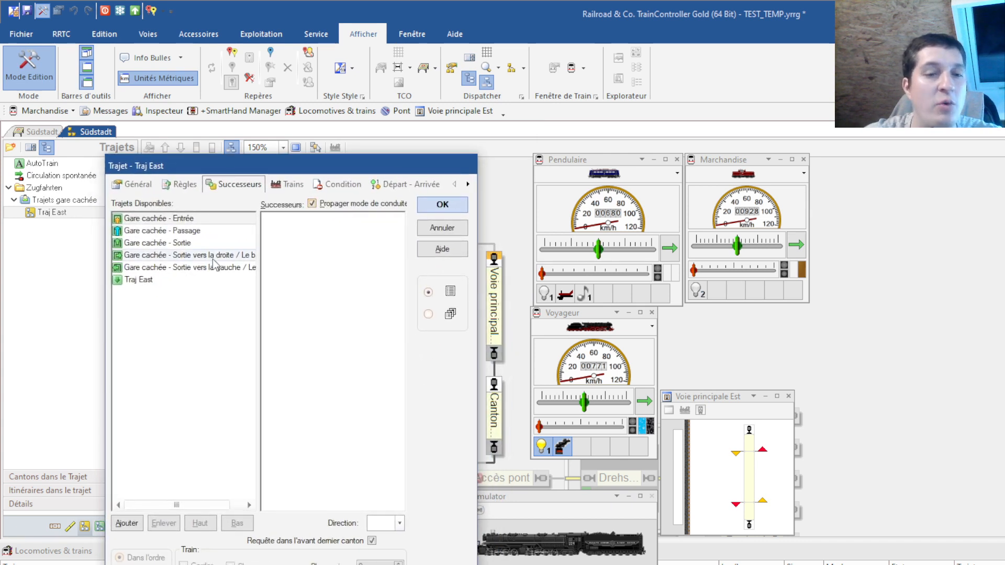
left_click(126, 524)
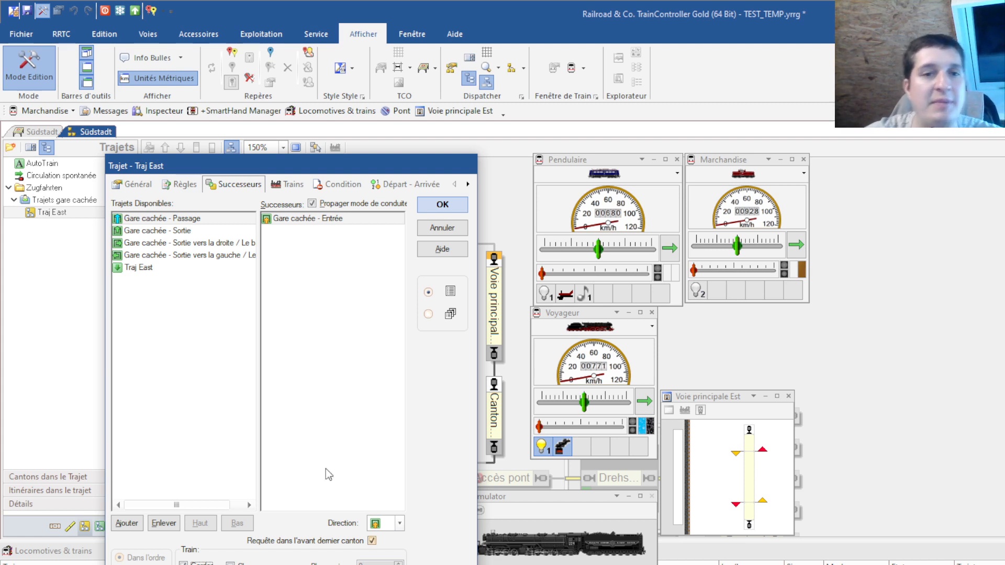
left_click(442, 205)
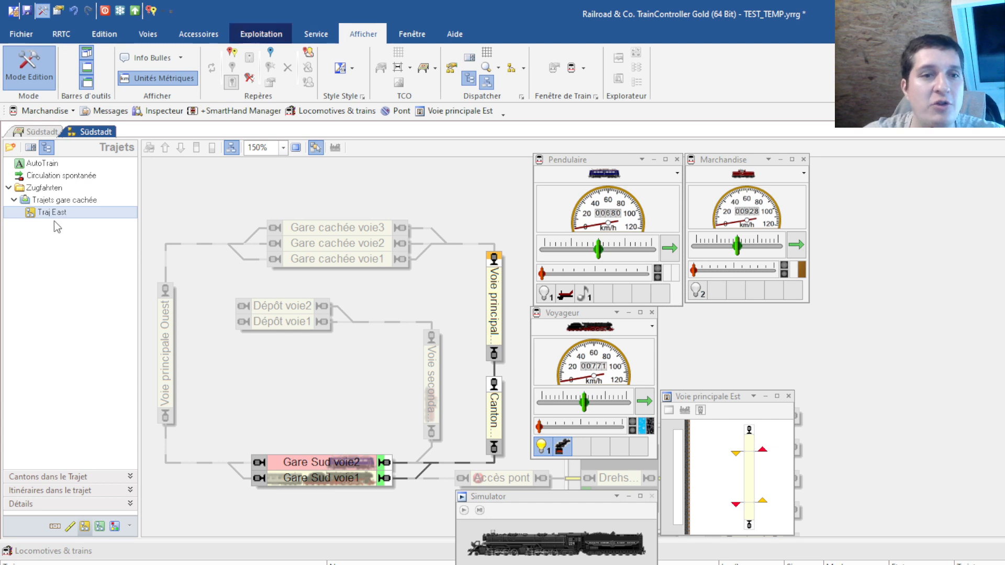
- Create a second trajet in Trajets gare cachée covering Voie principale Ouest, Gare Sud voie2 and voie1, with the routes linking them
left_click(59, 200)
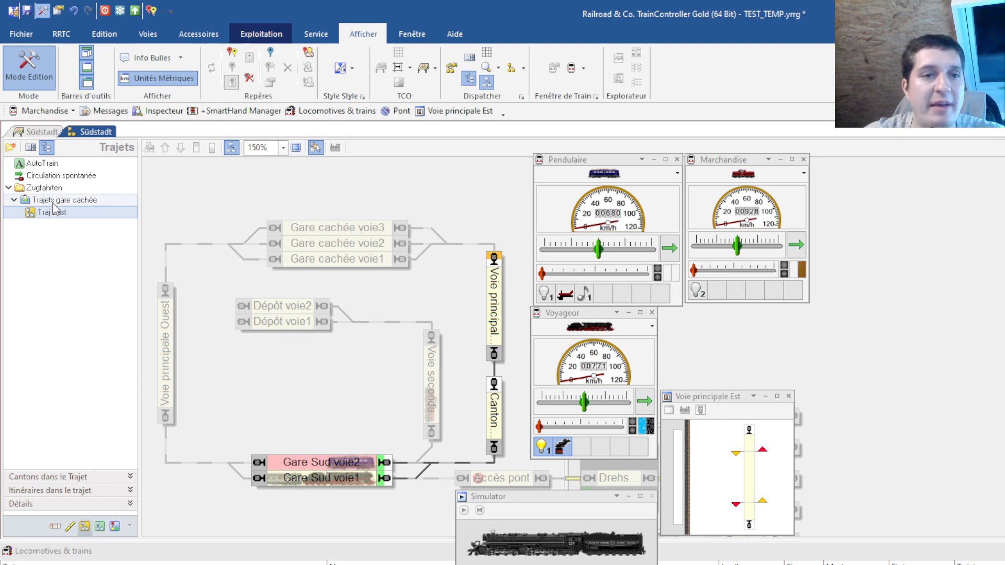
left_click(193, 38)
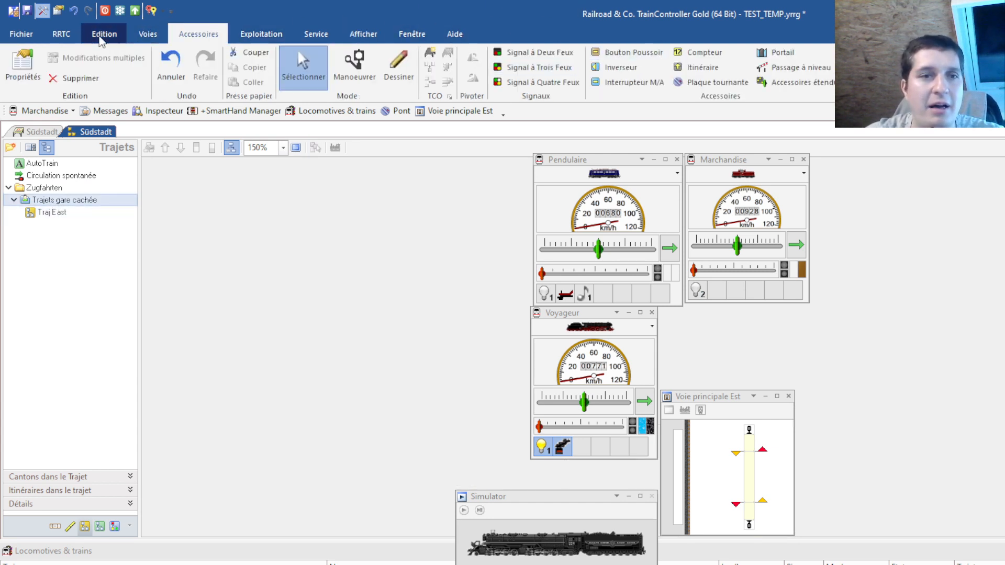
left_click(102, 35)
left_click(539, 53)
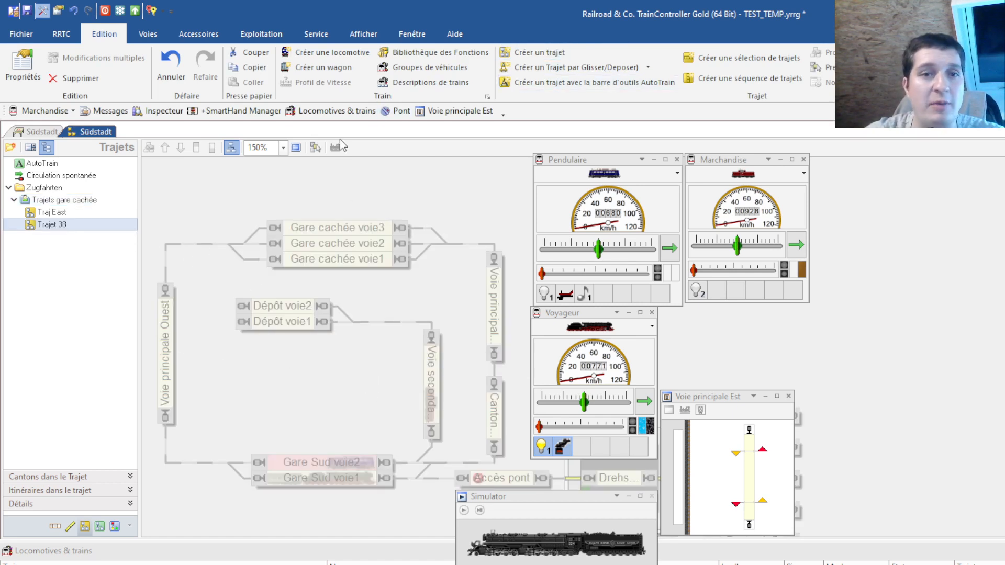
left_click(315, 147)
left_click(163, 318)
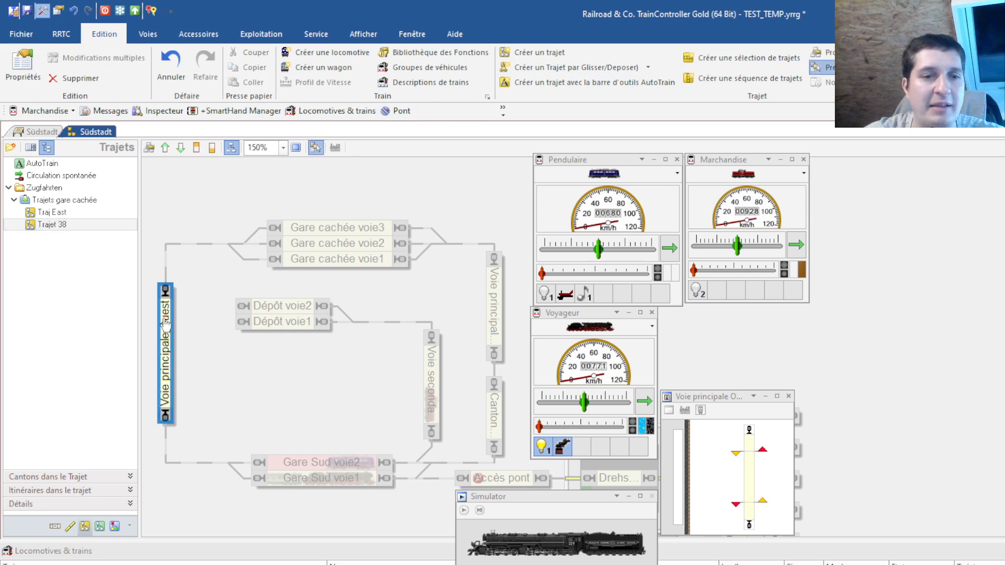
left_click(308, 468)
left_click(308, 480)
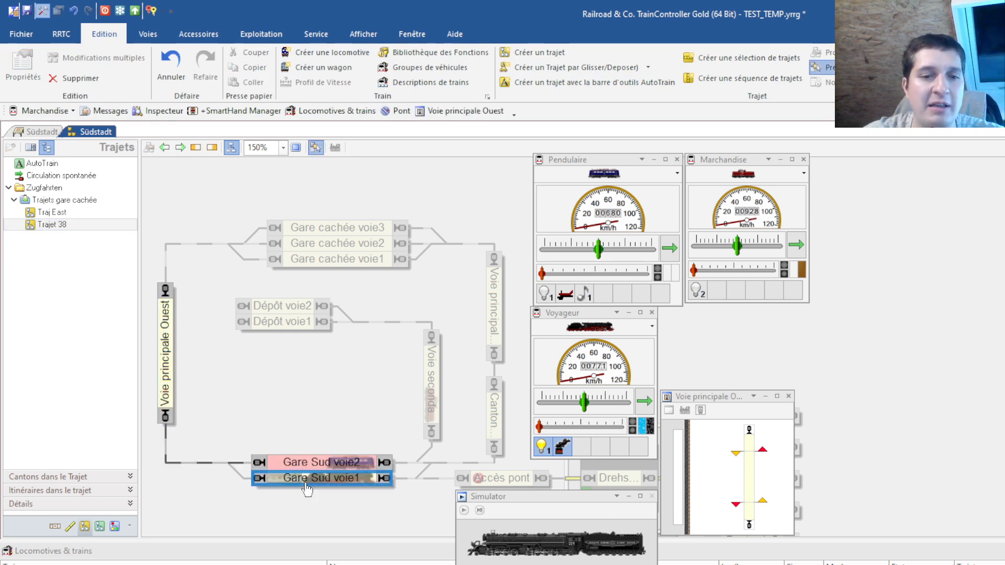
left_click(238, 479)
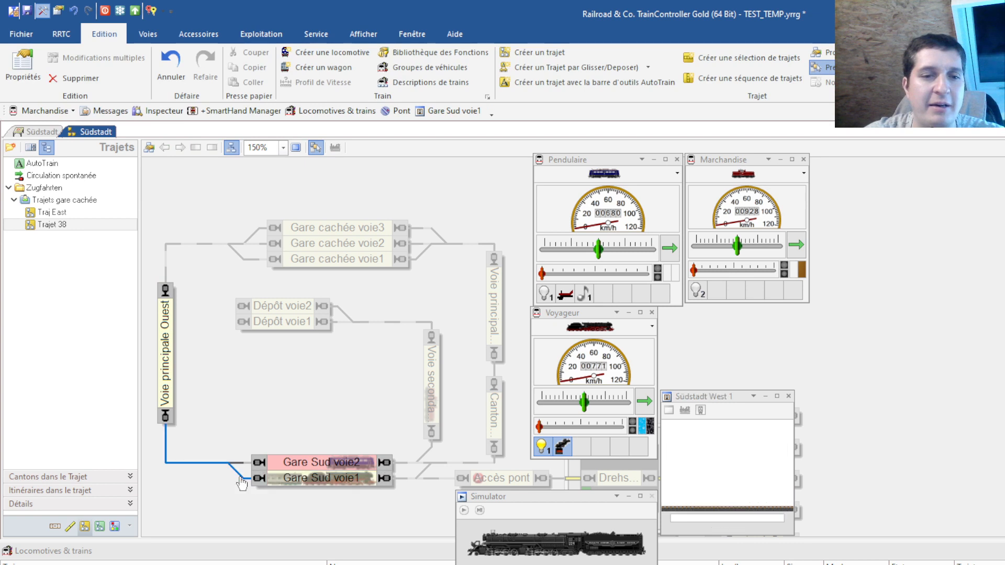
- Set Voie principale Ouest as the downward starting block and Gare Sud voie2 and voie1 as rightward destination blocks
left_click(168, 369)
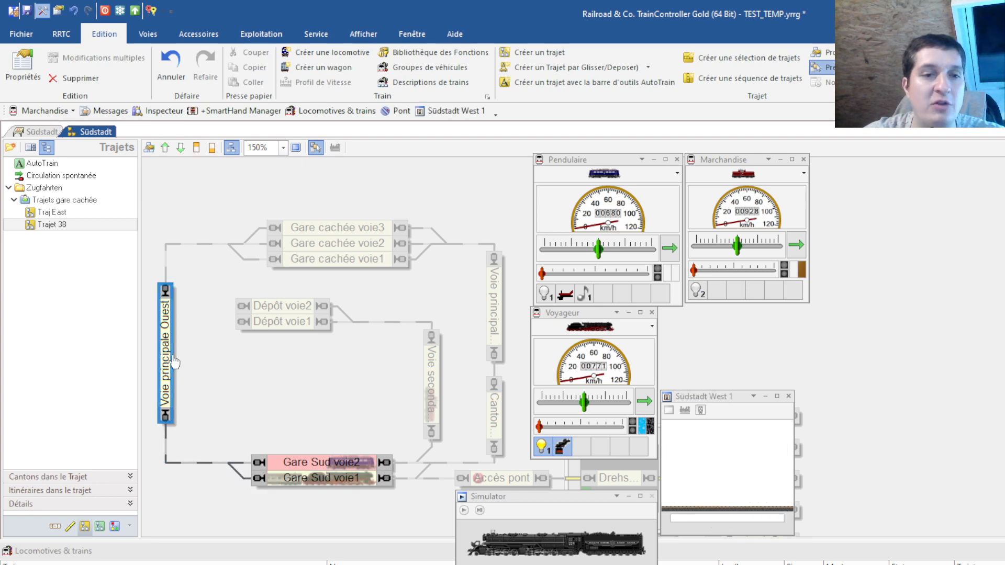
left_click(182, 151)
left_click(302, 464)
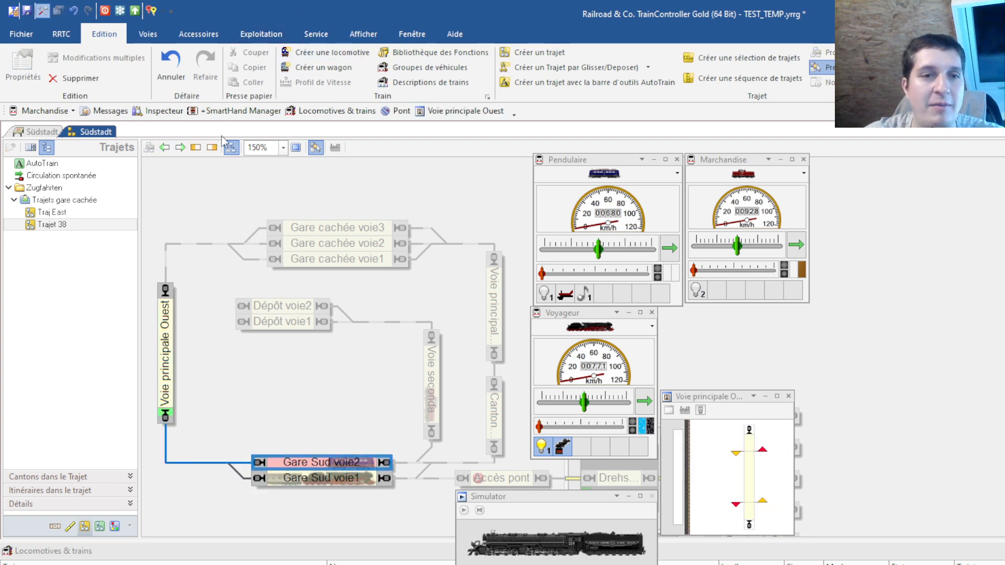
left_click(317, 485)
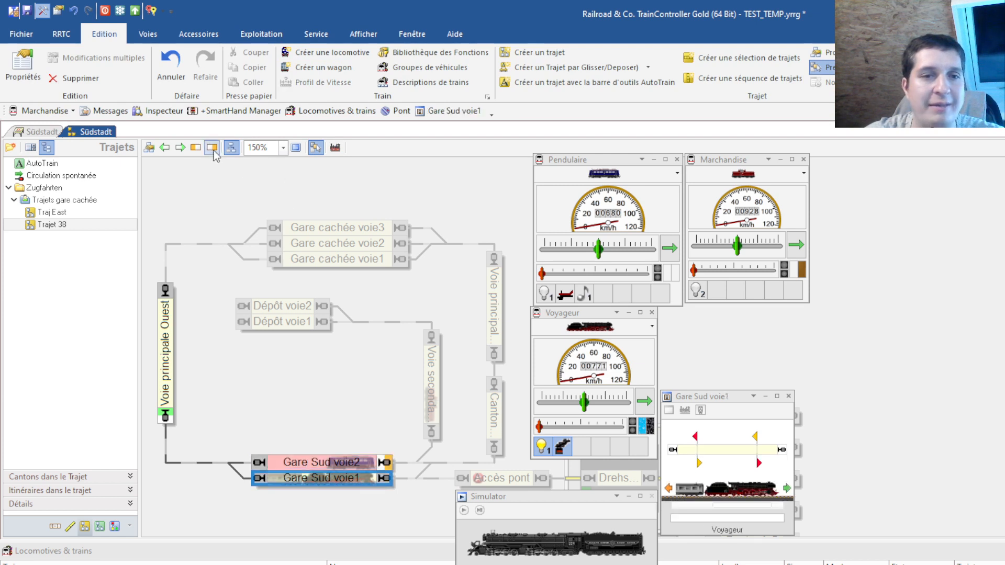
left_click(260, 377)
- Rename the second trajet in Trajets gare cachée as "Traj West"
left_click(69, 228)
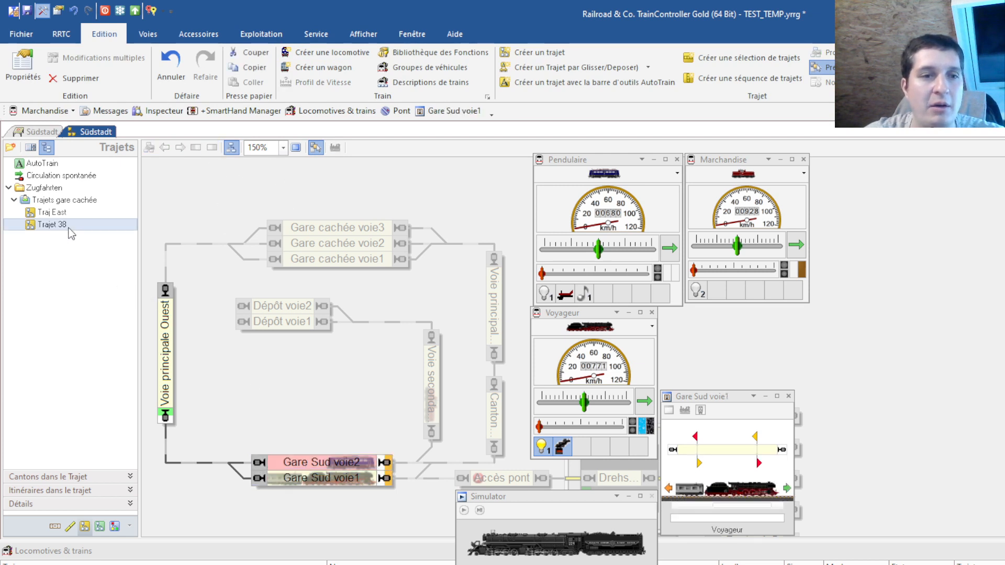
double_click(67, 227)
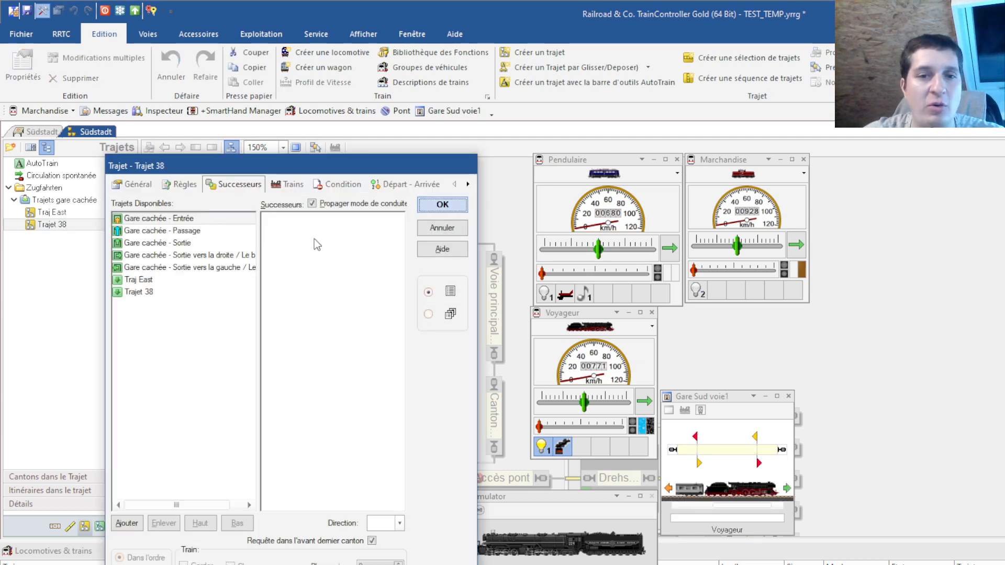
left_click(130, 186)
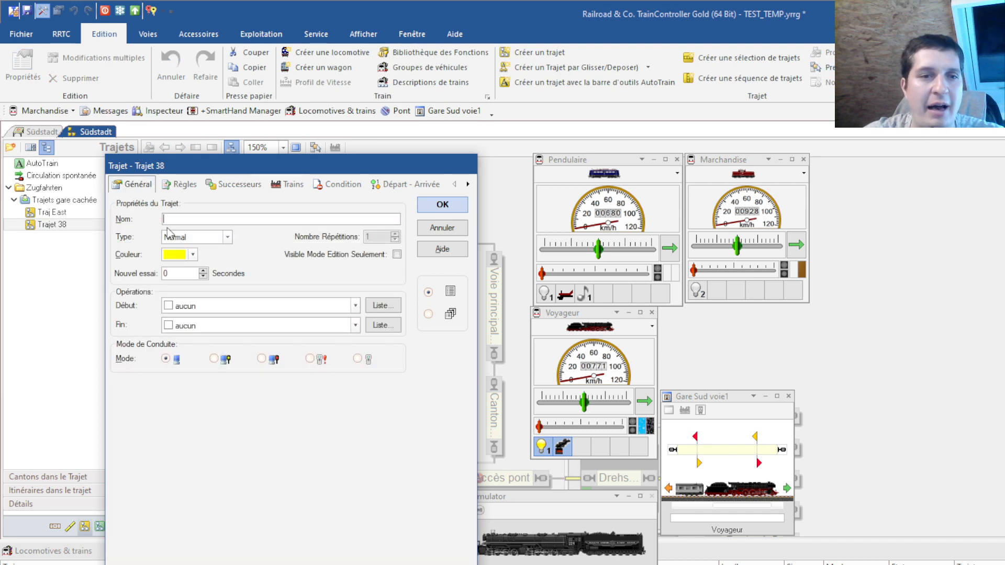
left_click(200, 219)
type("Traj West")
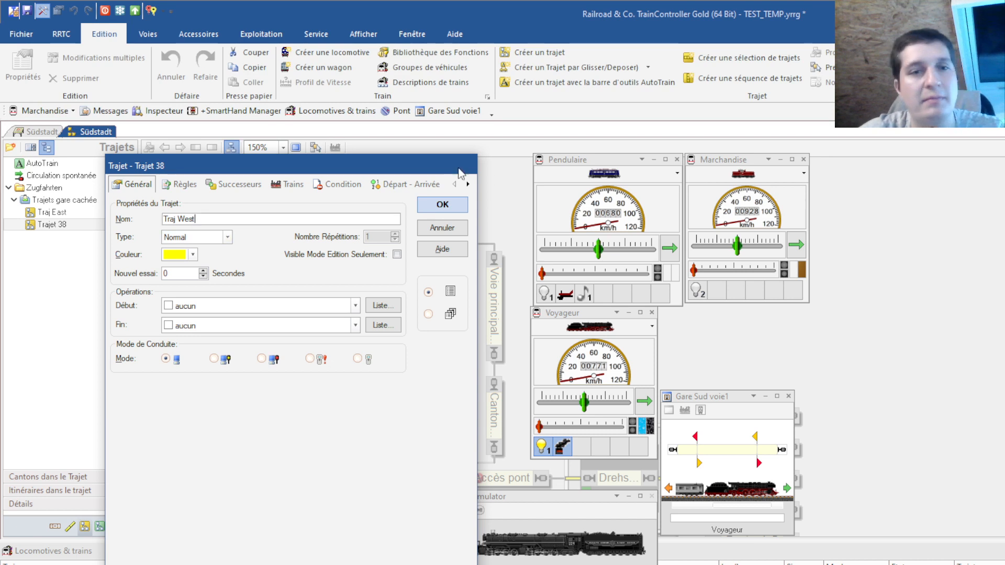
left_click(454, 203)
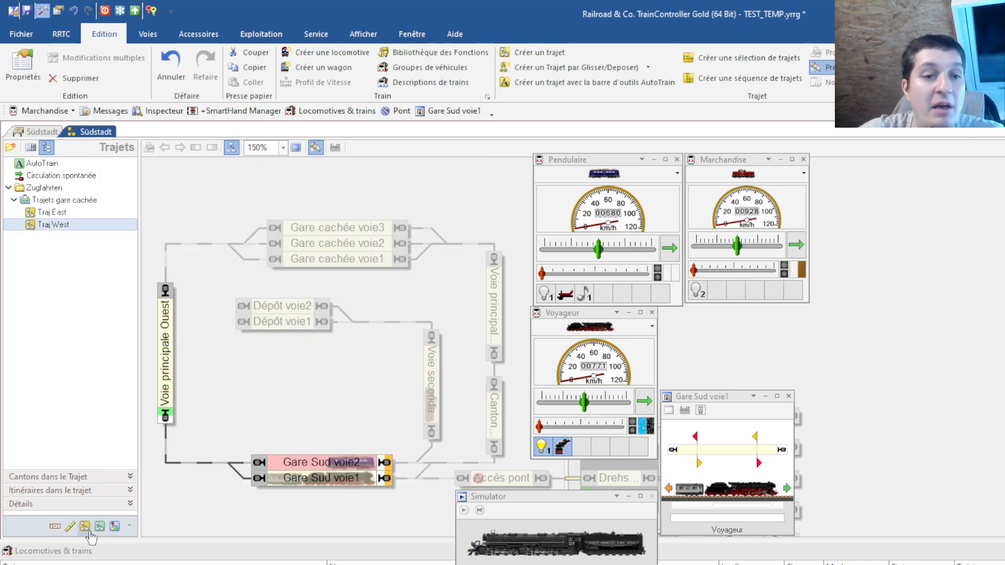
- Add Traj West as a successor of the Gare cachée service, with the Garder train option enabled
left_click(115, 526)
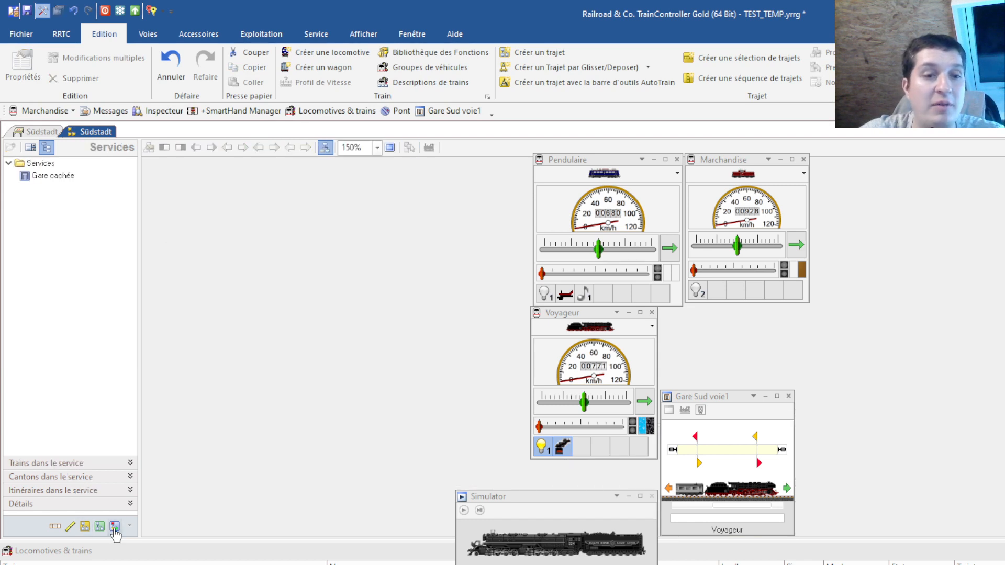
left_click(49, 175)
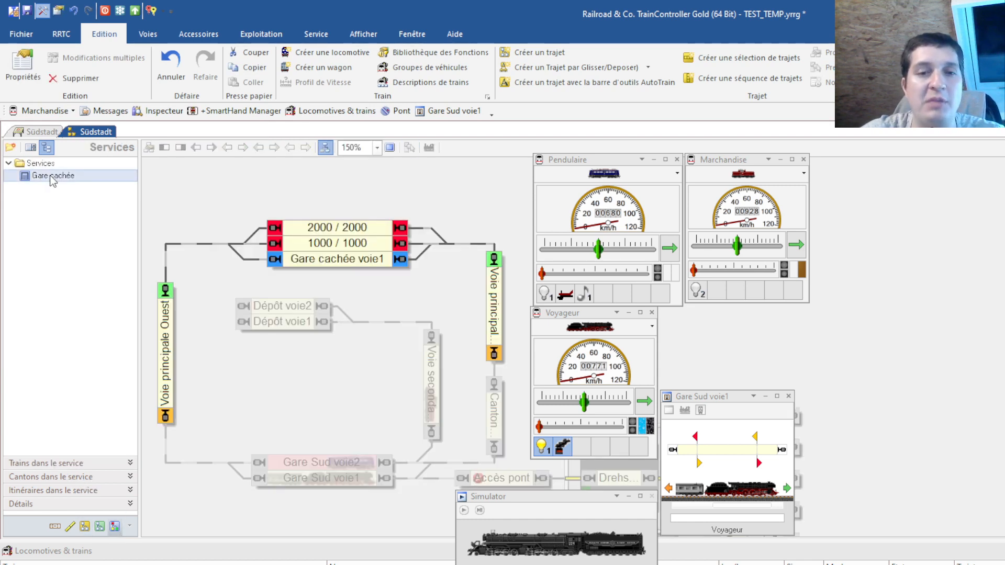
double_click(49, 174)
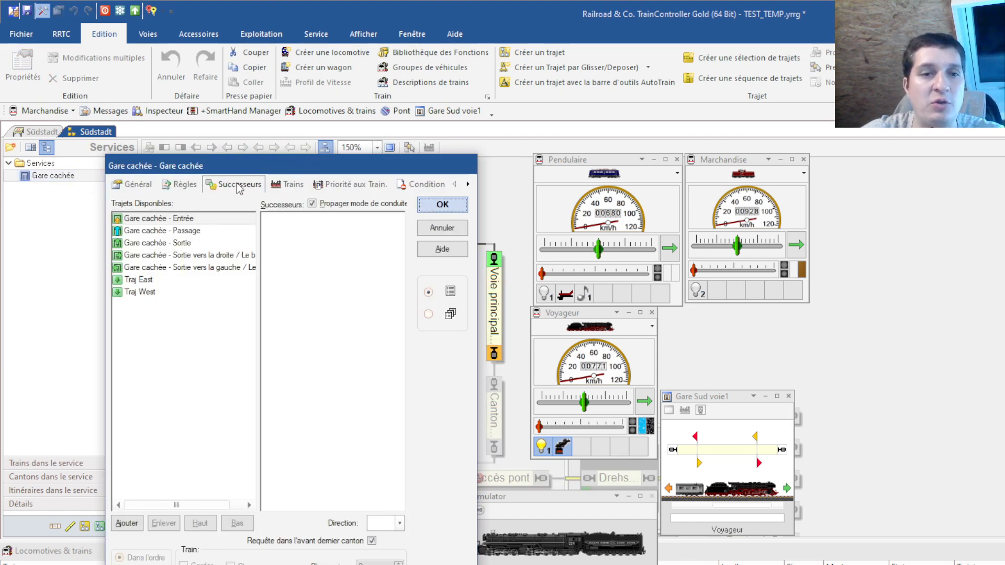
left_click_drag(260, 169, 567, 144)
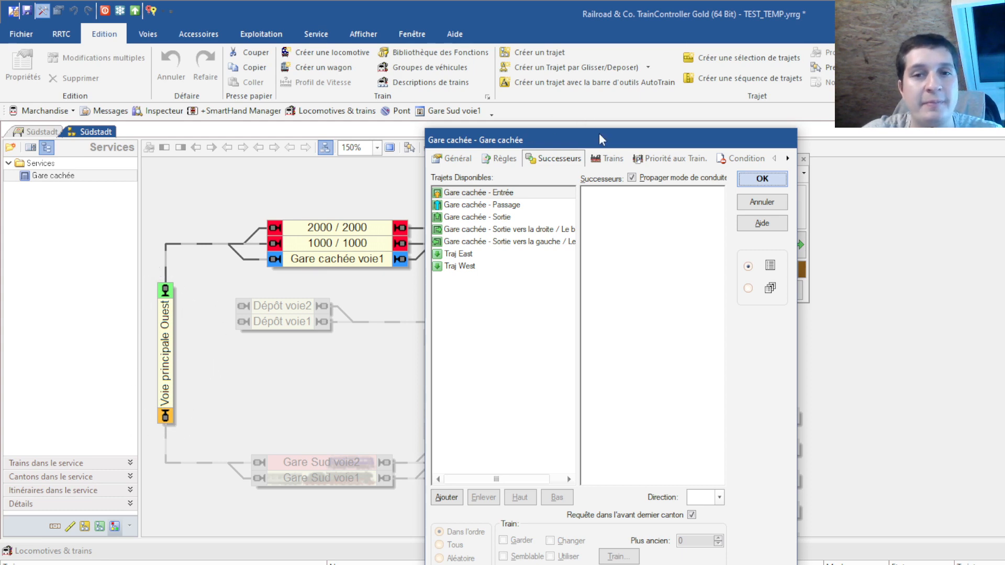
left_click_drag(599, 133, 370, 147)
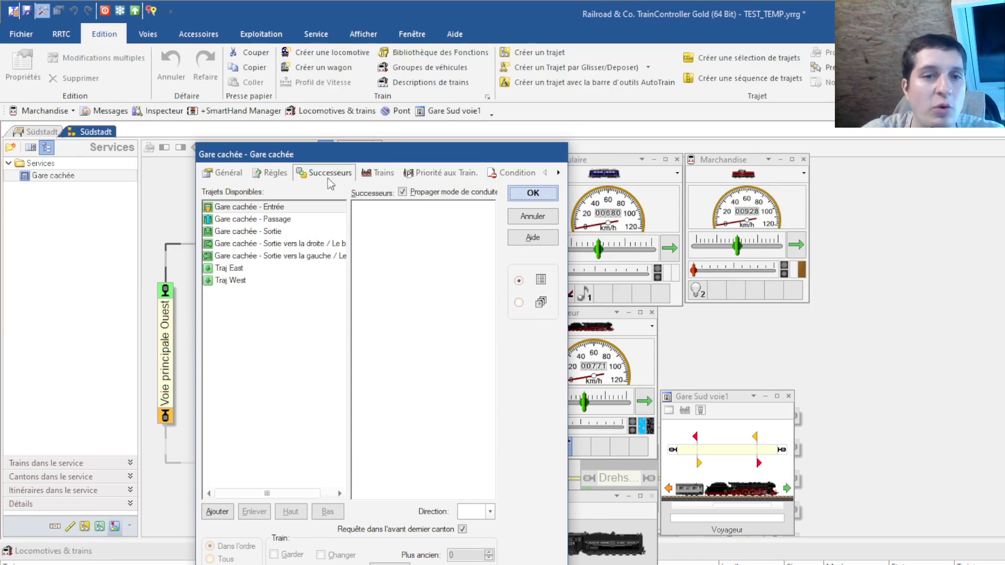
left_click(244, 279)
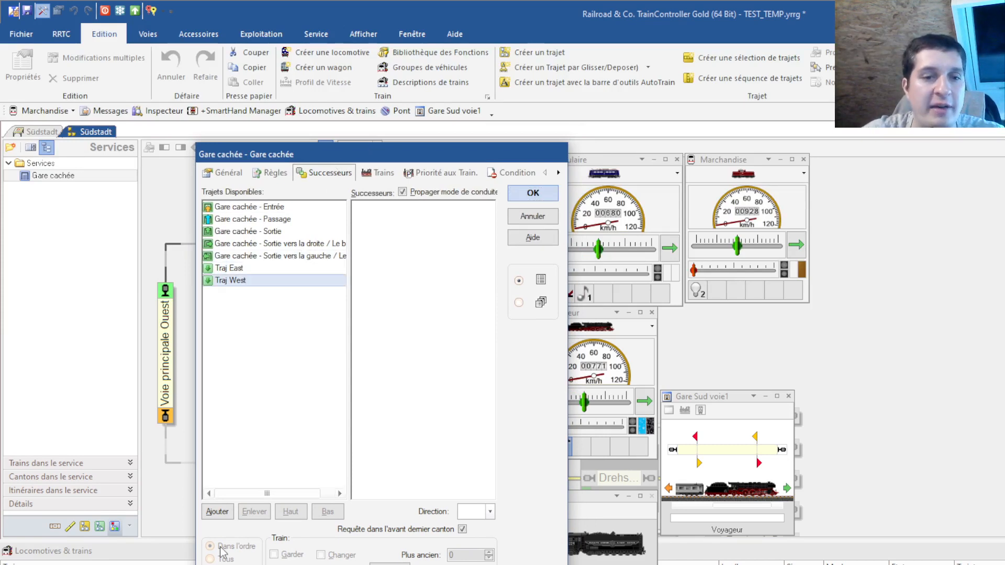
left_click(217, 511)
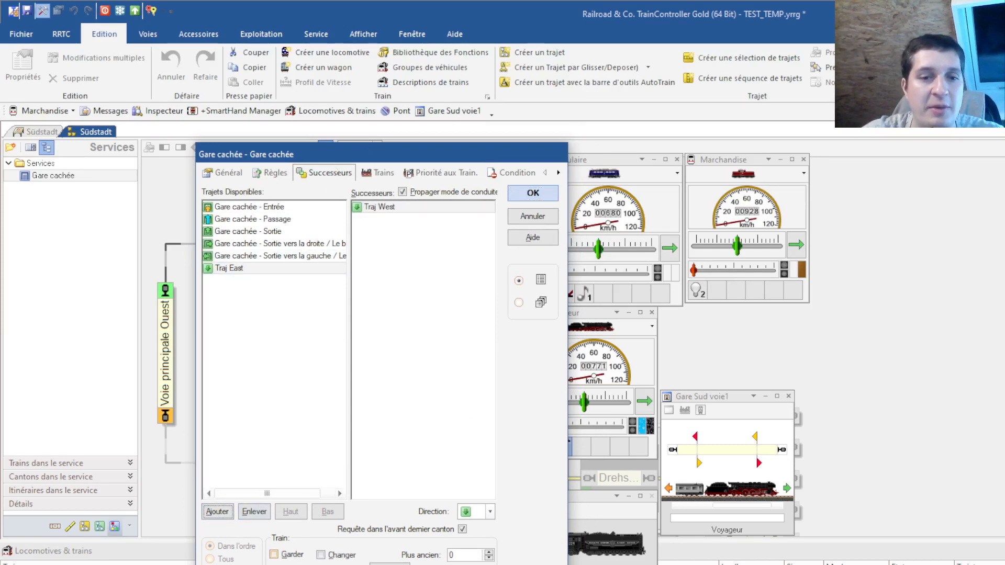
left_click(274, 554)
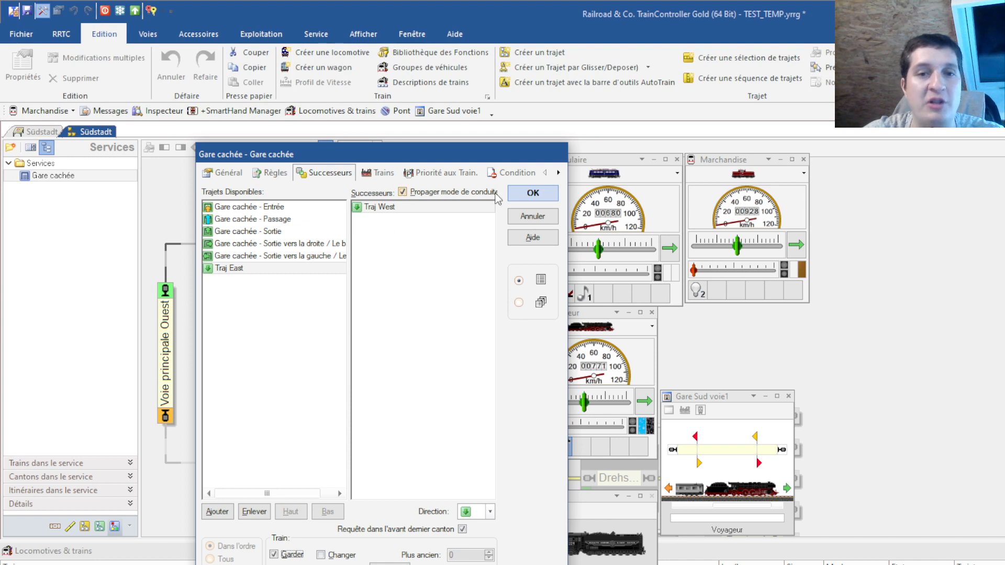
left_click(545, 198)
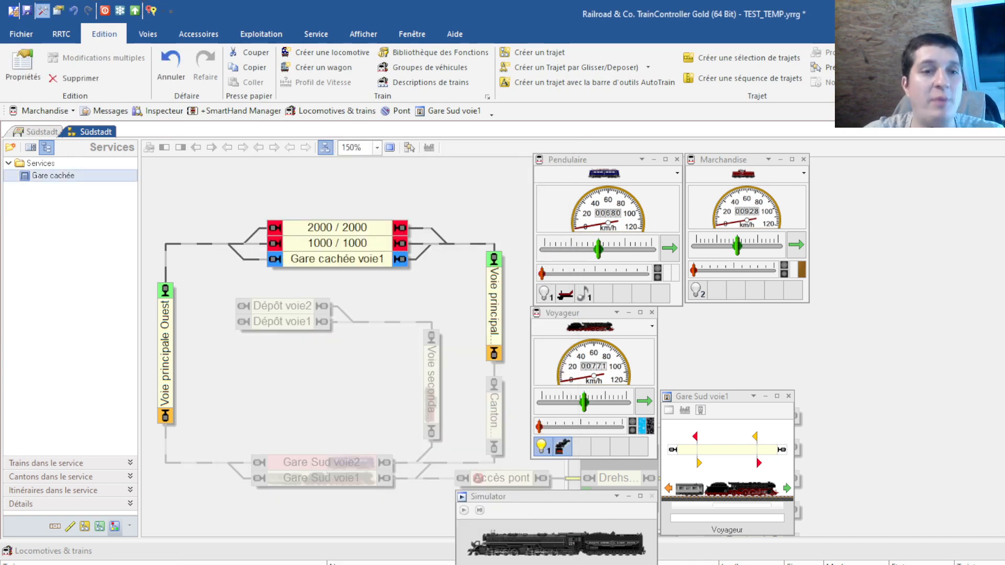
- Place a push button (Bouton Poussoir) on the Südstadt switchboard, in the empty area below the Dépôt blocks
left_click(37, 132)
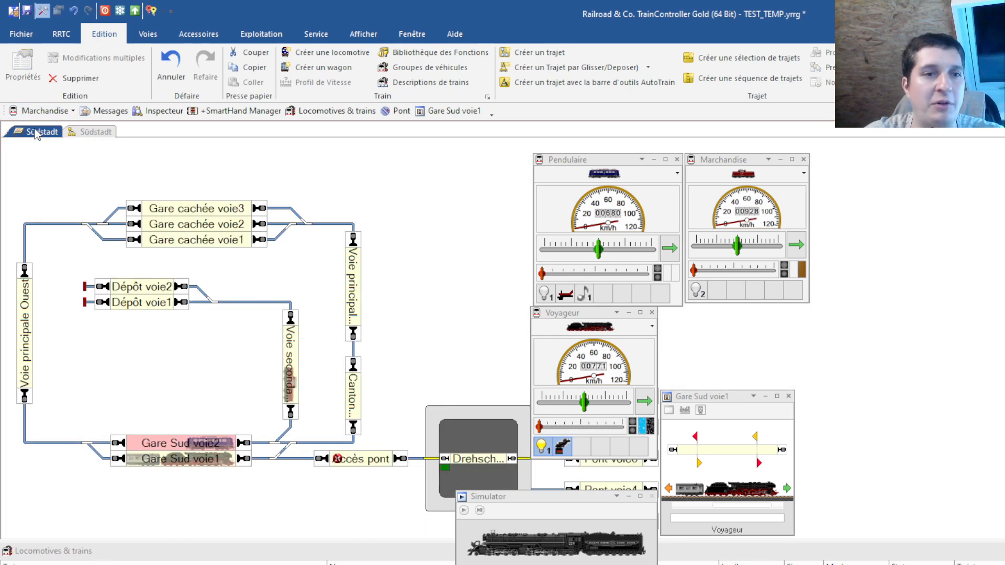
left_click(215, 37)
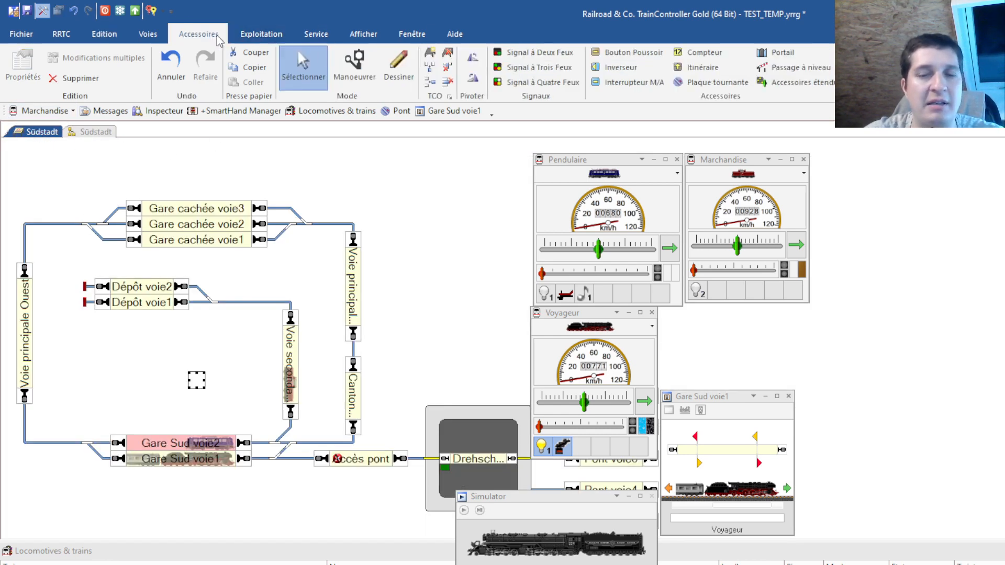
left_click(634, 56)
left_click(150, 349)
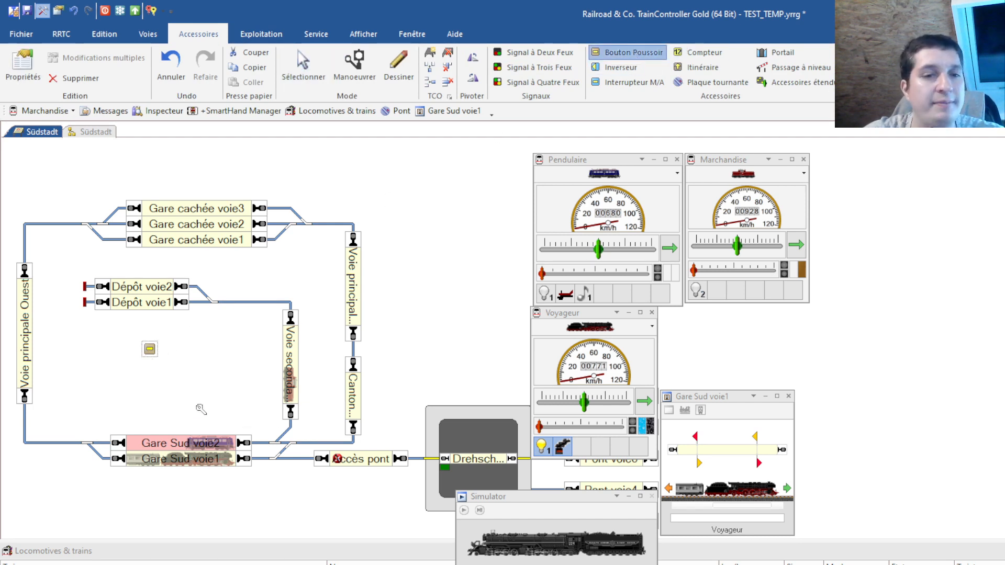
- Add the Gare cachée service to the push button's operations
double_click(149, 350)
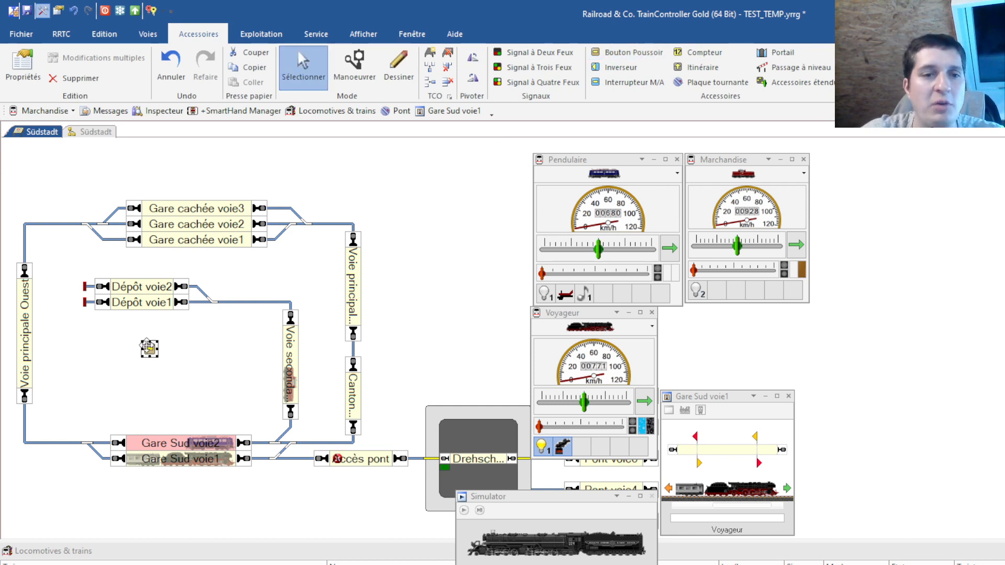
left_click(396, 173)
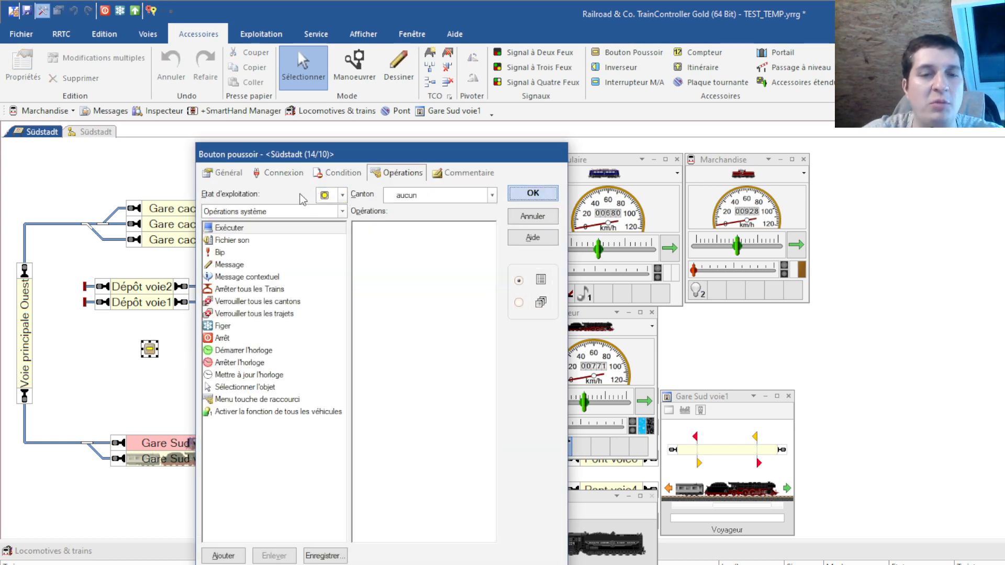
left_click(302, 212)
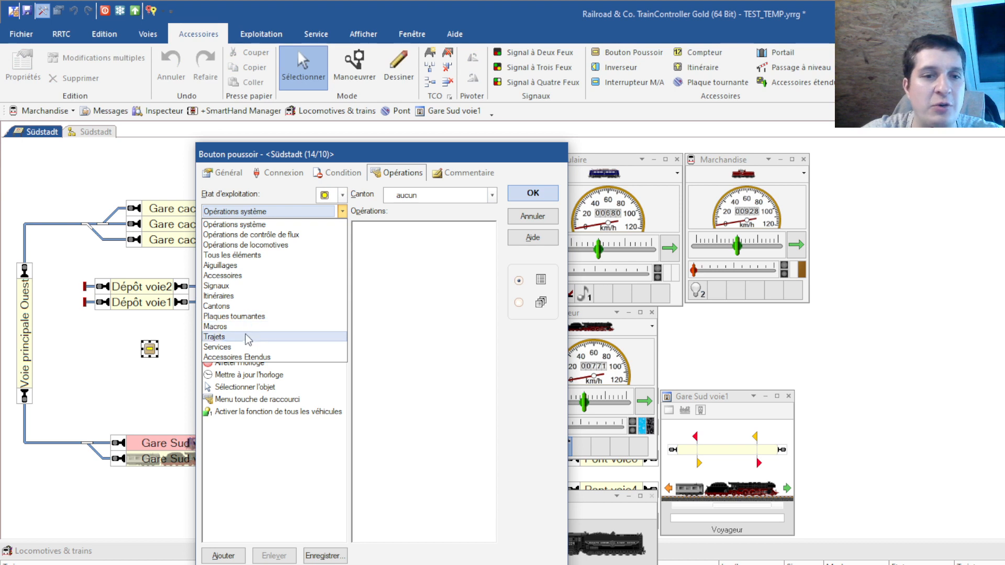
left_click(231, 347)
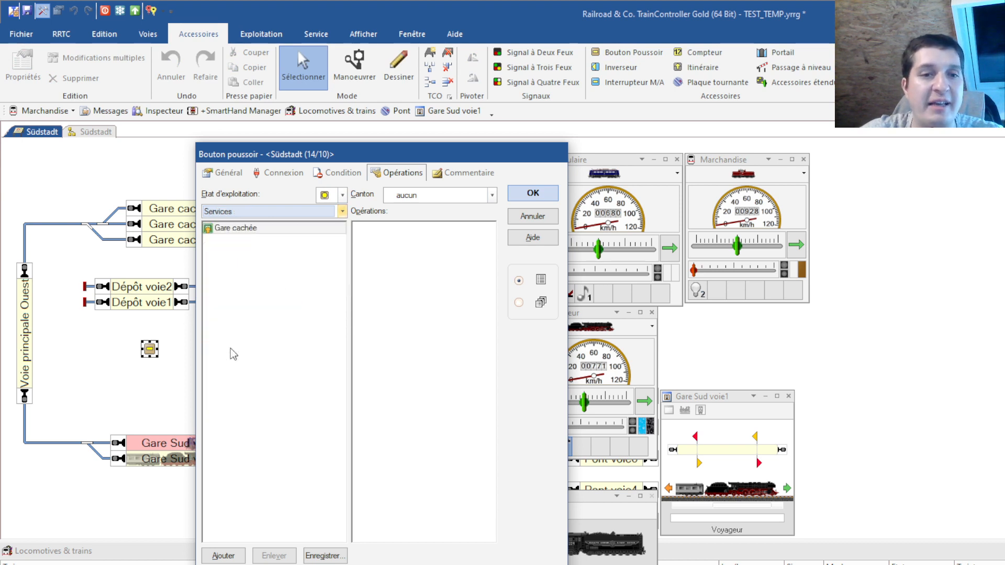
left_click(240, 233)
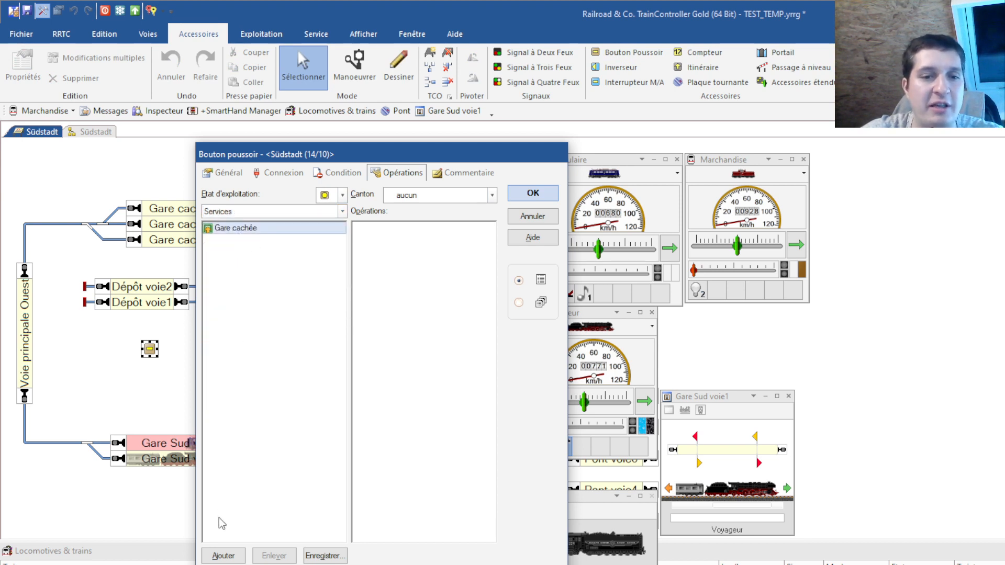
left_click(217, 557)
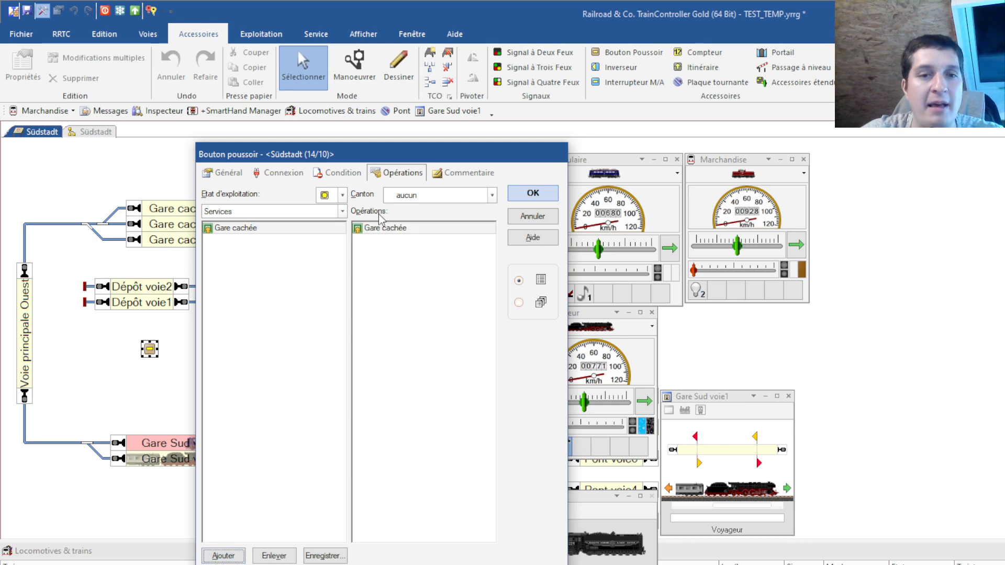
- Set the button's Gare cachée operation to exit towards the left/up ("sorie vers la gauche/le haut") and apply the settings
left_click(380, 226)
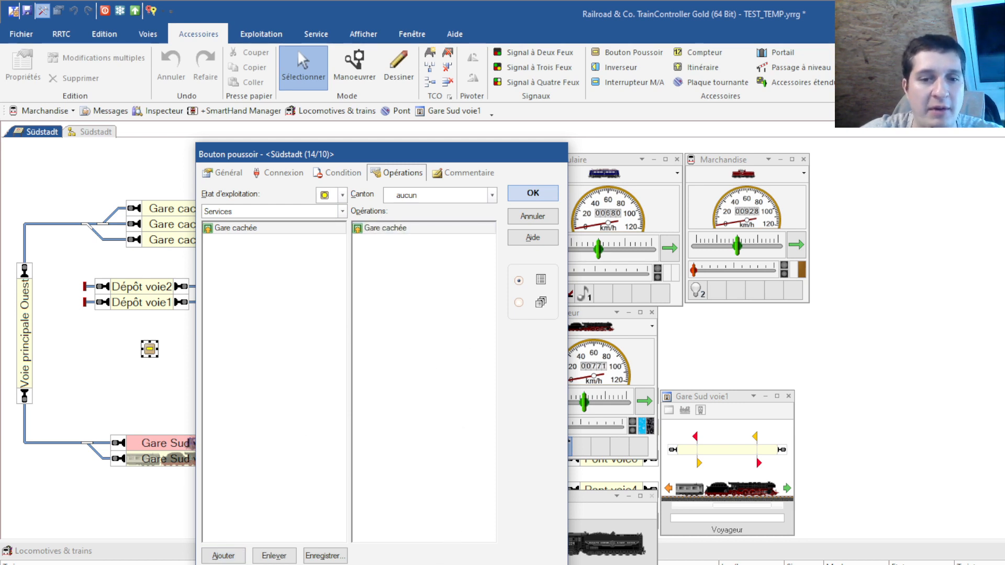
left_click_drag(425, 564, 495, 445)
left_click(492, 438)
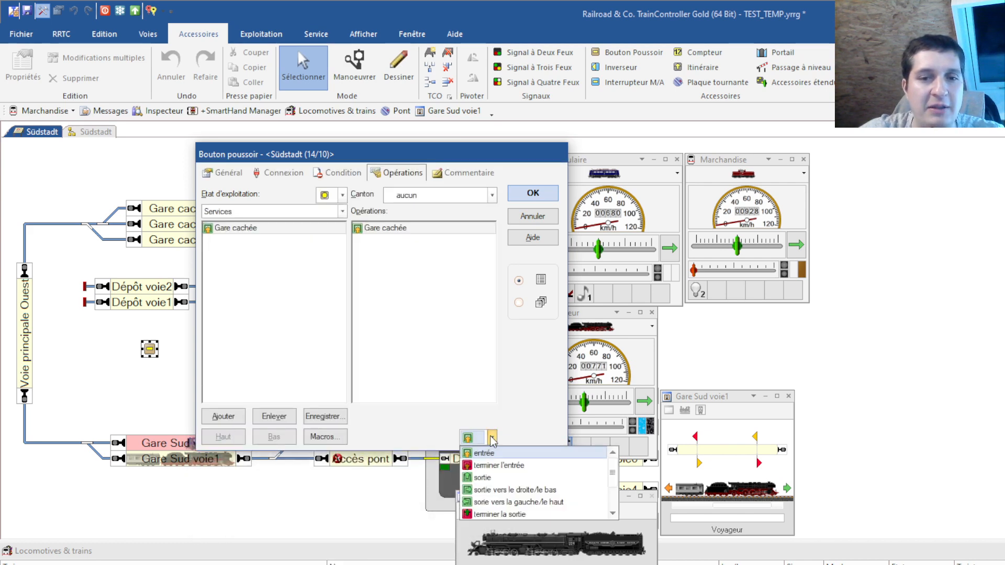
left_click(500, 502)
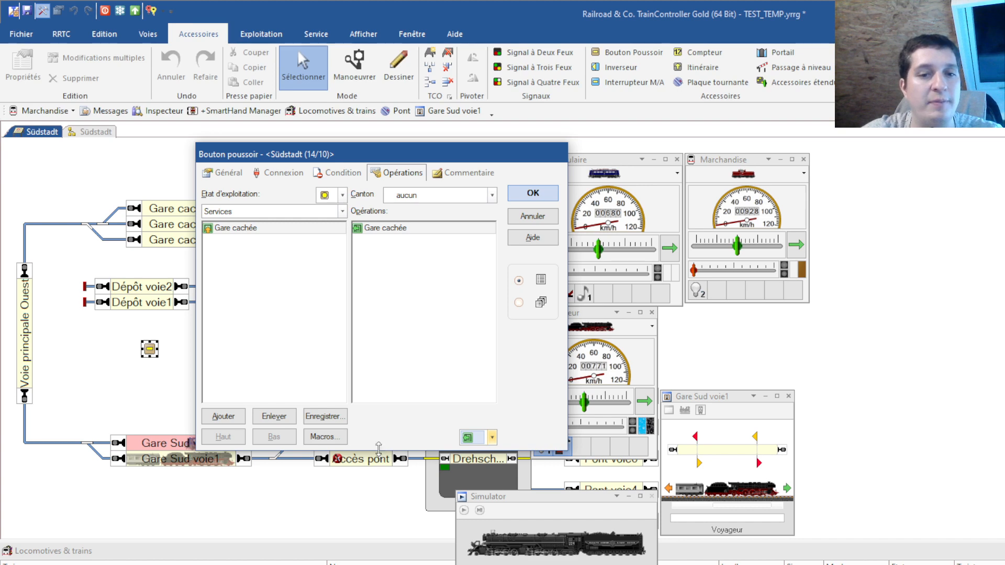
left_click_drag(382, 452, 382, 558)
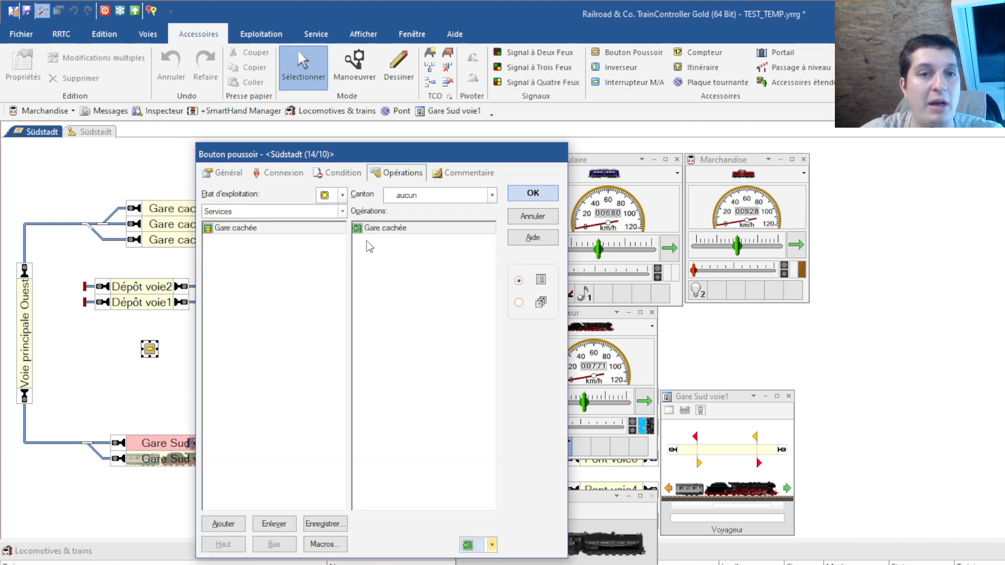
left_click_drag(375, 157, 314, 163)
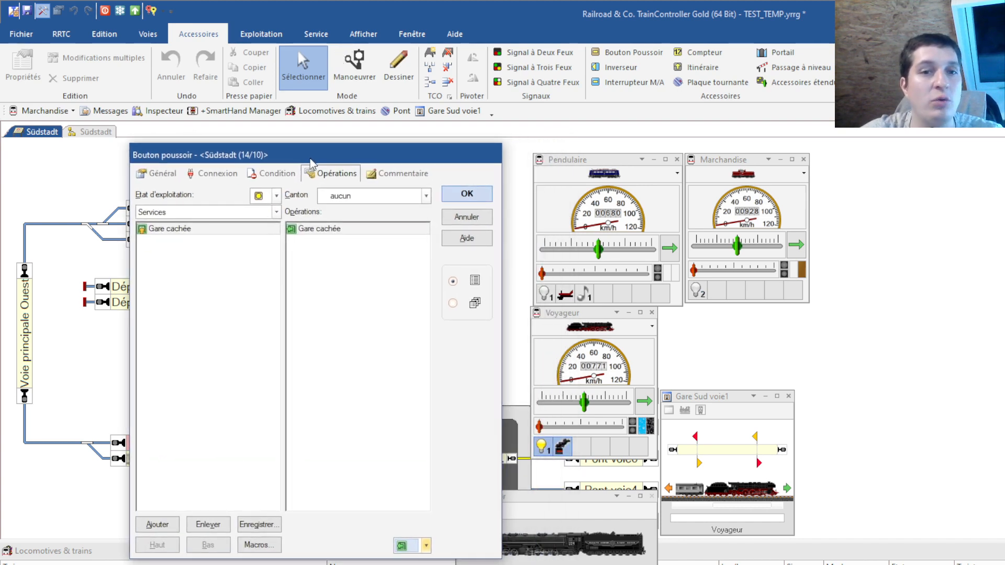
left_click(467, 194)
- Leave edit mode and start the simulator, with the Gare Sud voie1 block selected in the block diagram
left_click(58, 11)
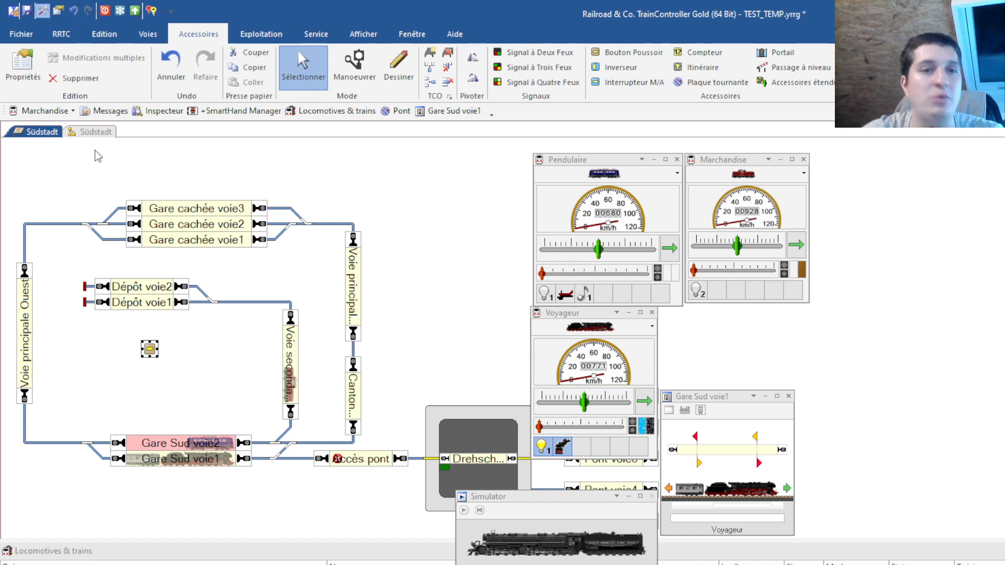
left_click(91, 132)
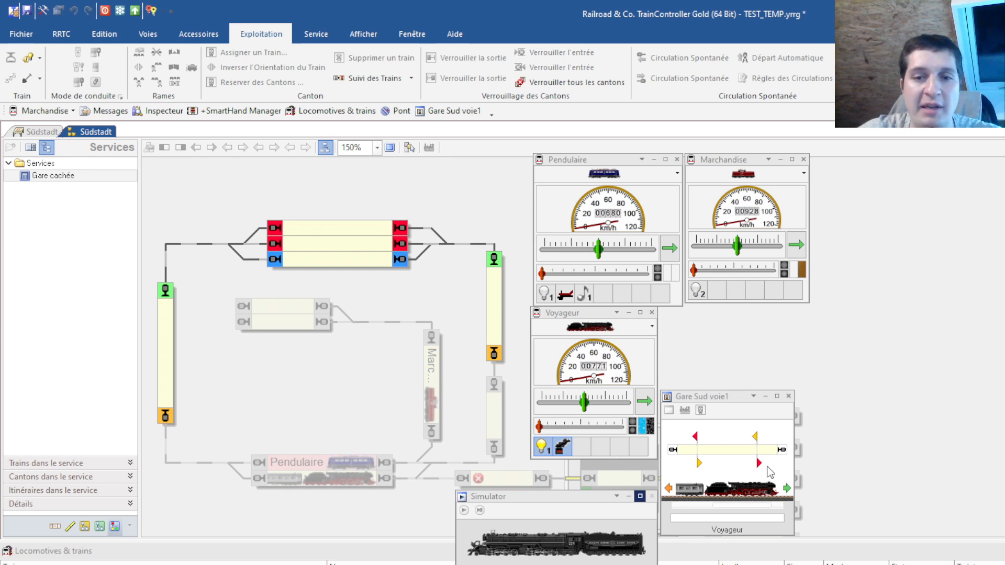
left_click(464, 511)
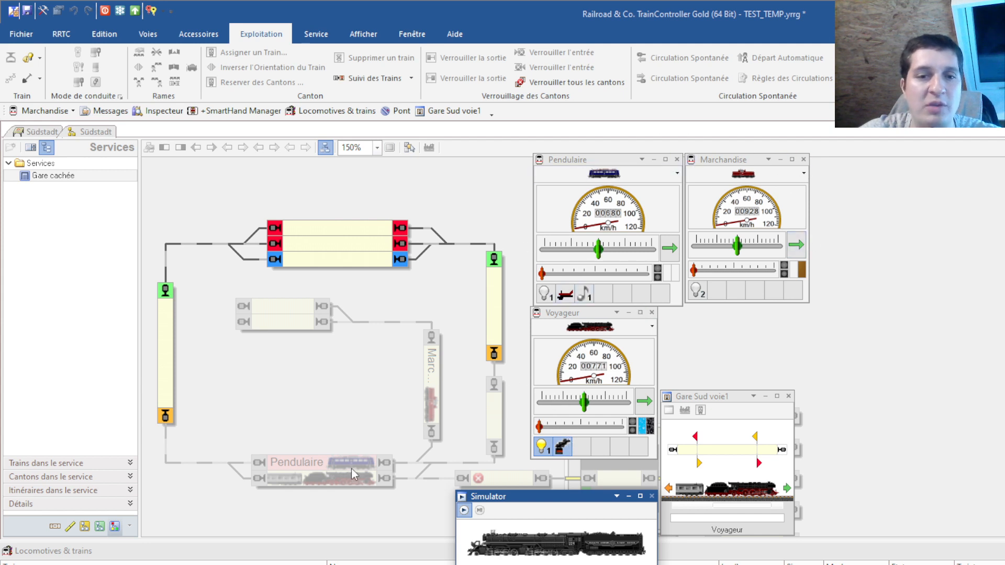
left_click(347, 483)
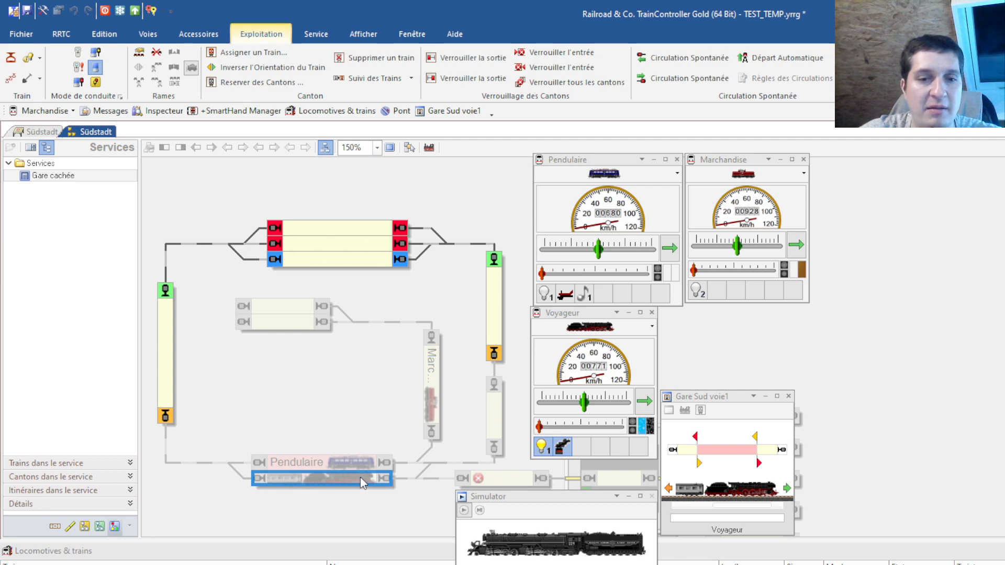
- Start Traj East from the Trajets gare cachée selection for the Voyageur train standing in Gare Sud voie1
left_click(345, 381)
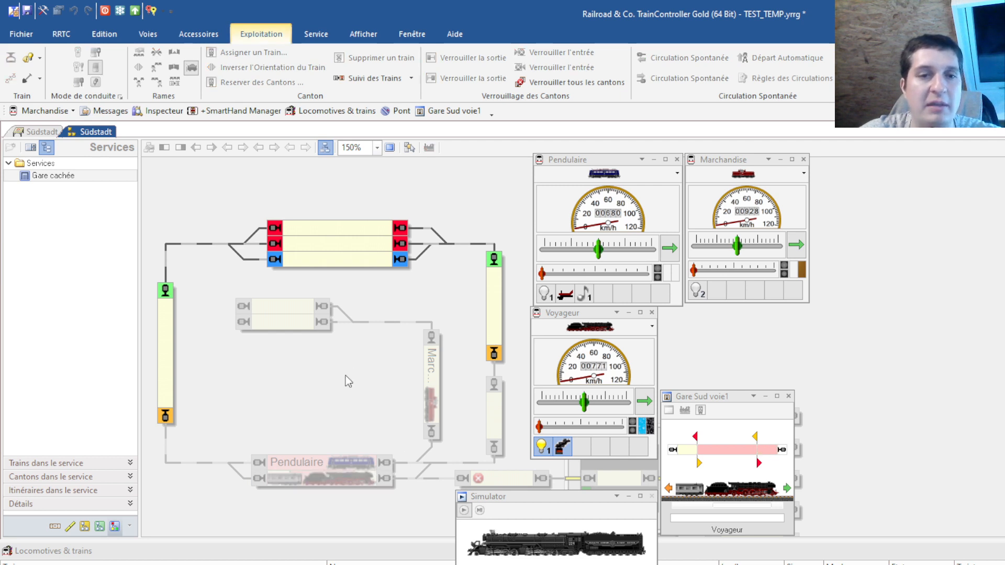
left_click(85, 527)
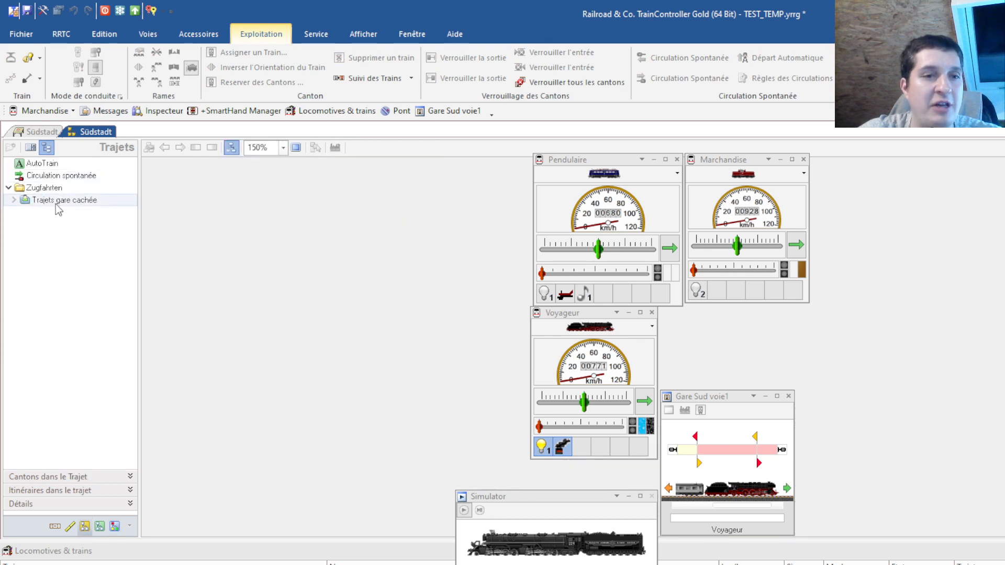
left_click(14, 200)
left_click(38, 214)
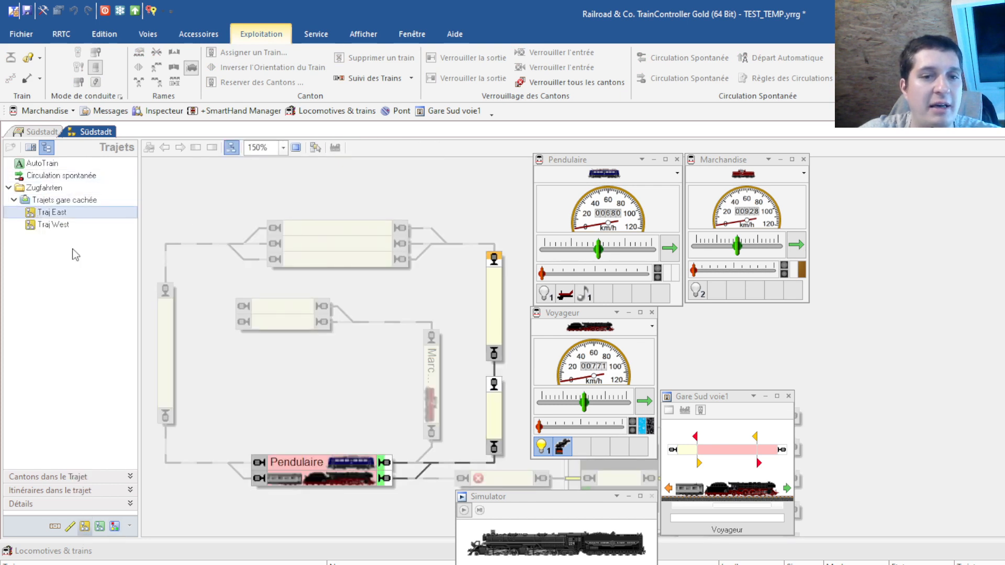
left_click(345, 479)
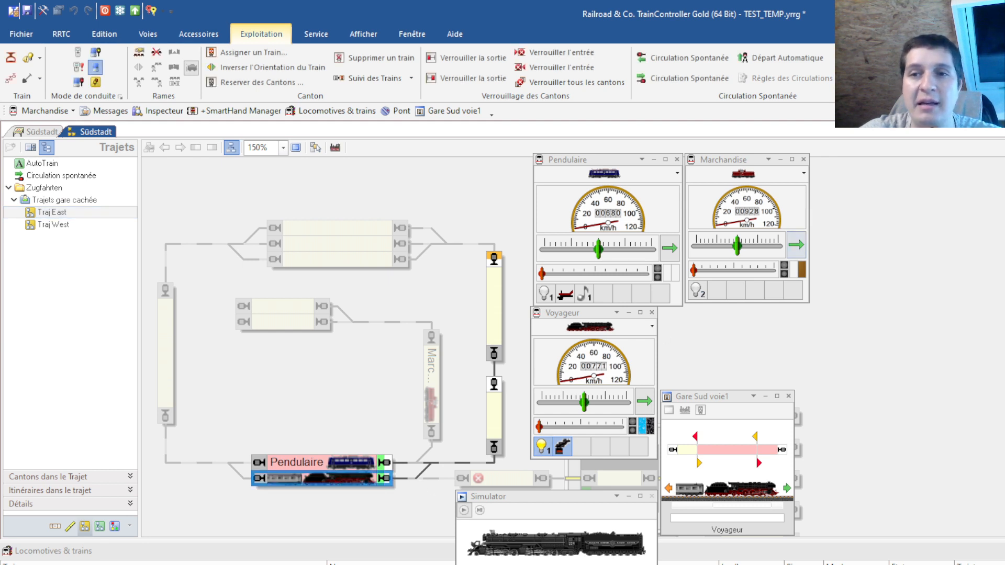
left_click(916, 58)
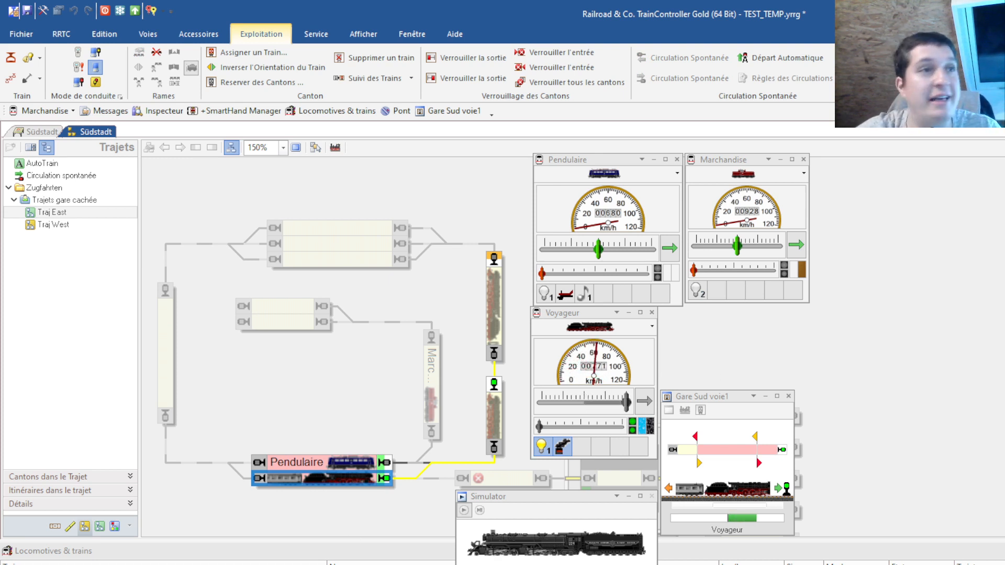
left_click(49, 212)
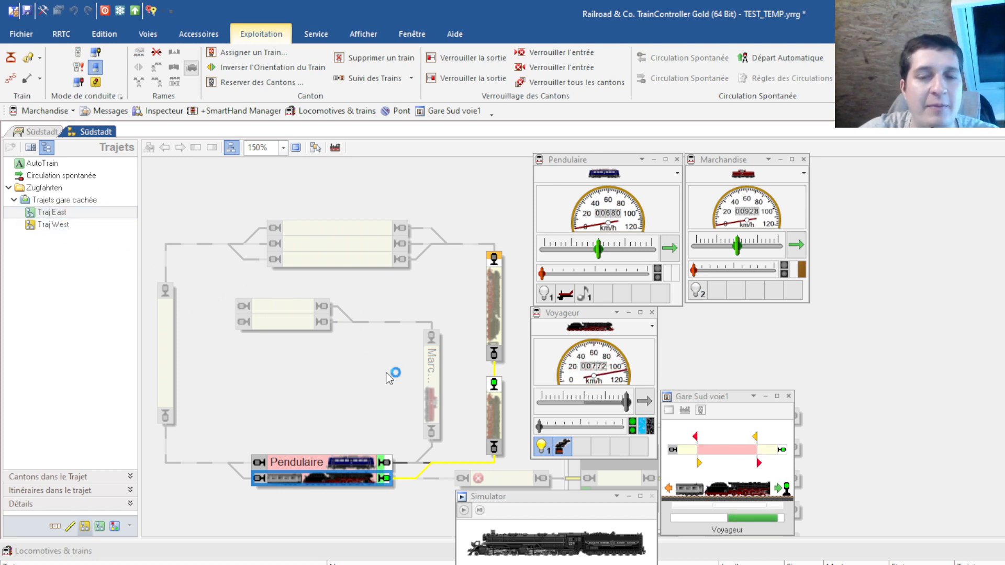
- Start Traj East for the Pendulaire train in Gare Sud voie2 and follow its run on the Südstadt switchboard
left_click(499, 255)
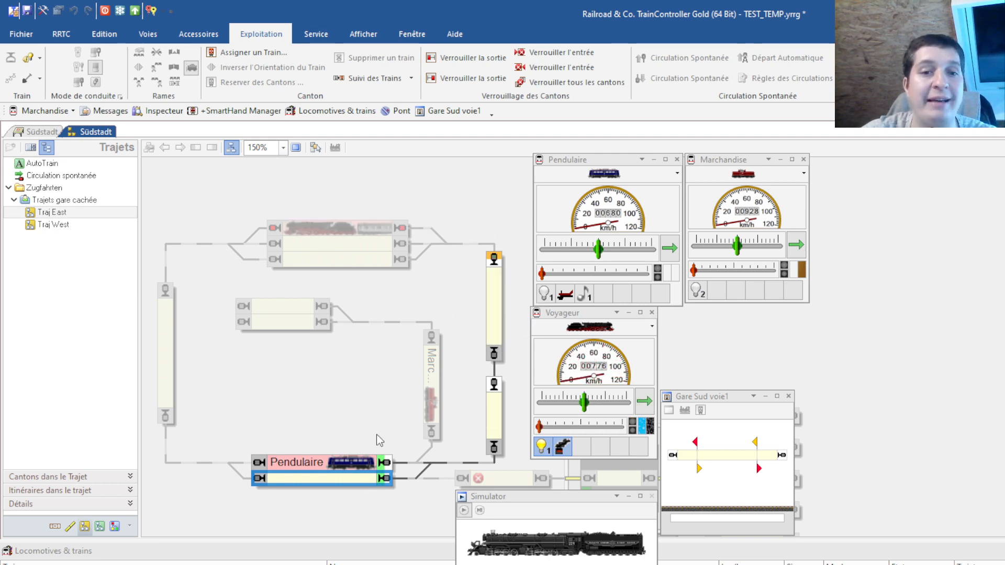
left_click(364, 463)
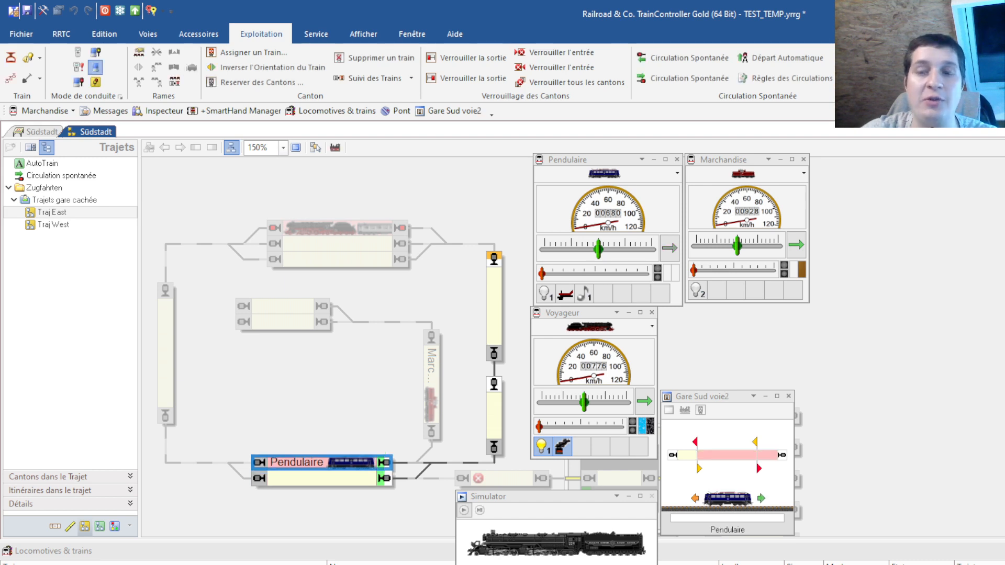
left_click(868, 58)
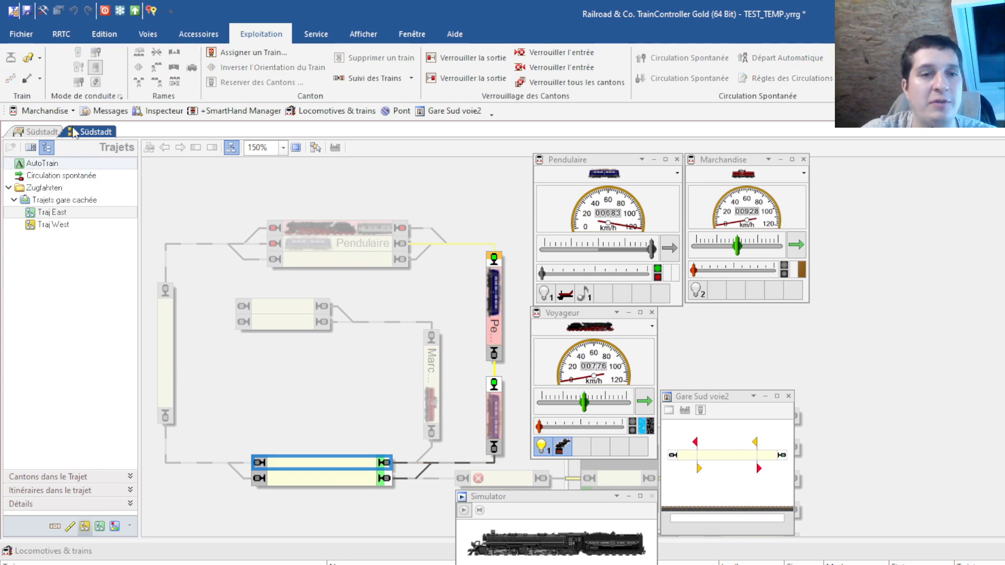
left_click(51, 134)
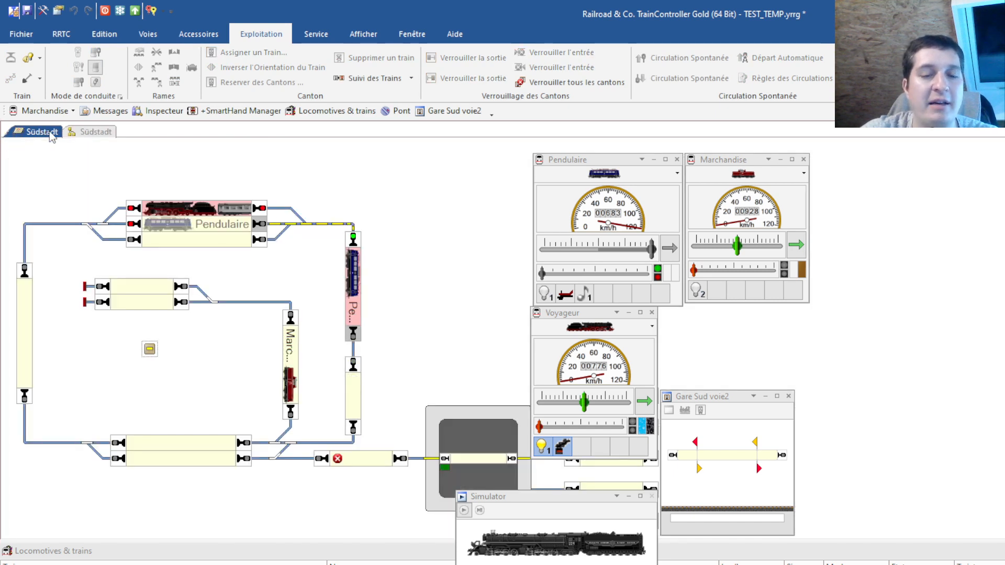
left_click(102, 131)
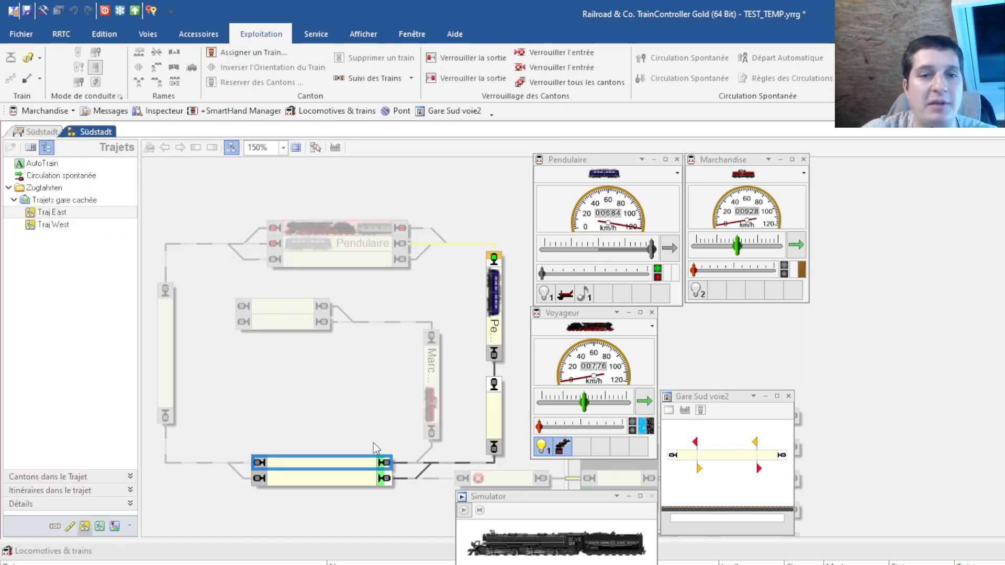
- Move the Marchandise train from the Voie secondaire block to Gare Sud voie2
left_click(432, 396)
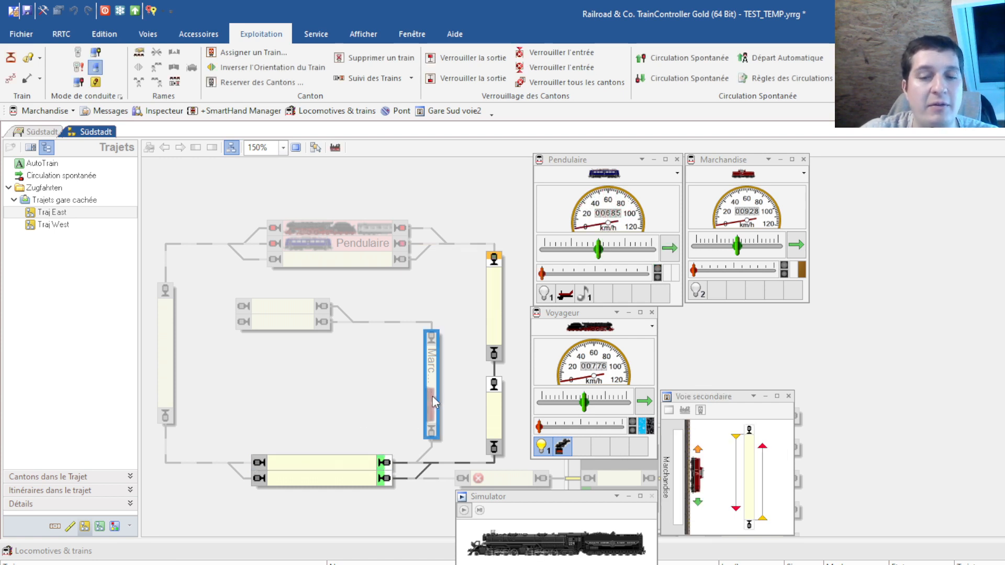
left_click(339, 465)
left_click_drag(350, 464, 348, 465)
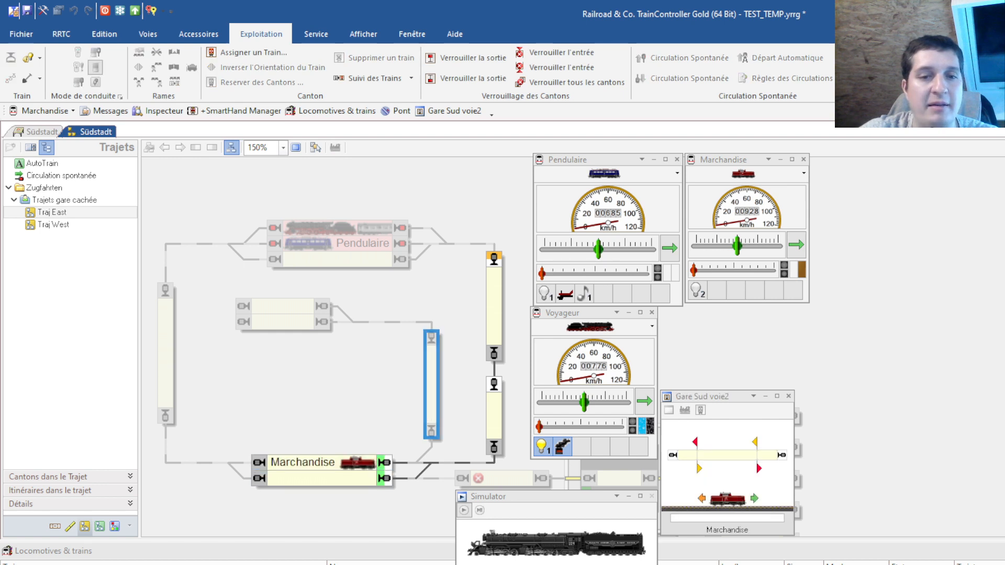
left_click(334, 471)
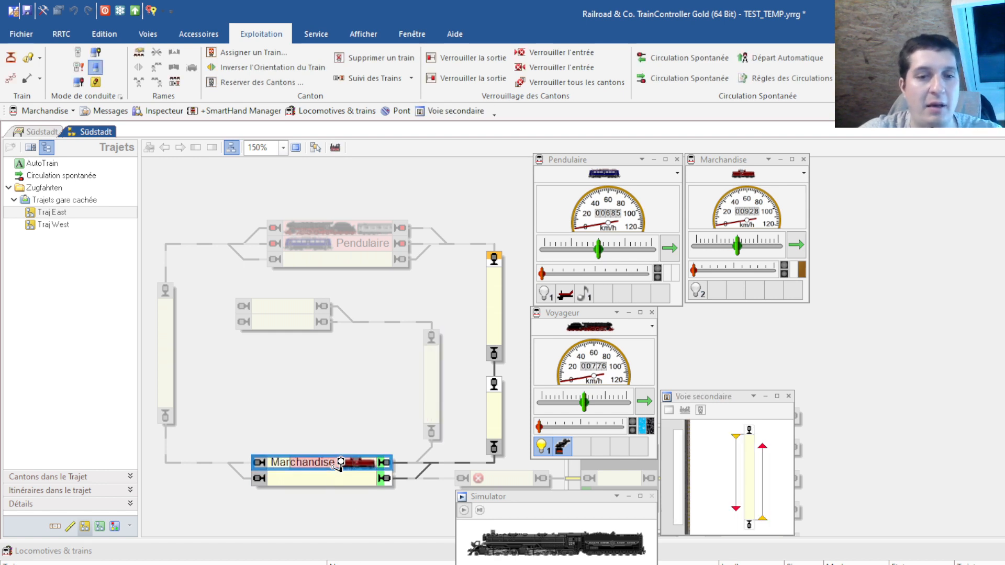
- Start Traj East for the Marchandise train in Gare Sud voie2
left_click(53, 213)
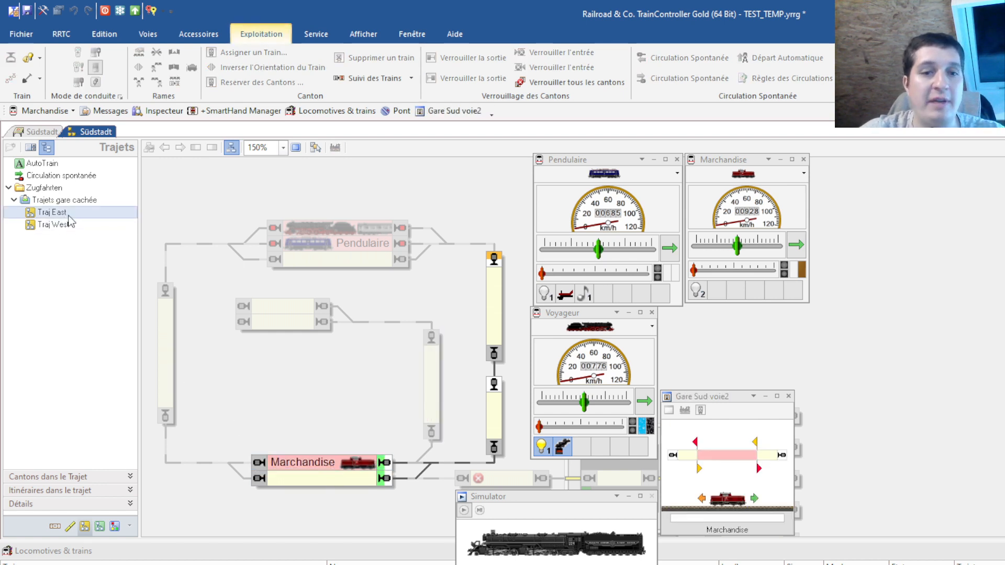
left_click(291, 470)
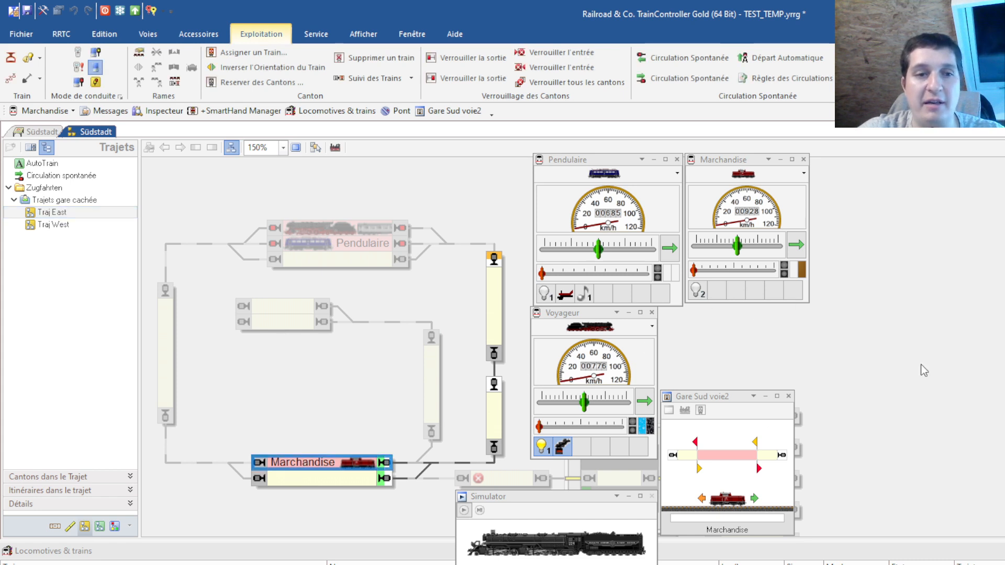
left_click(913, 55)
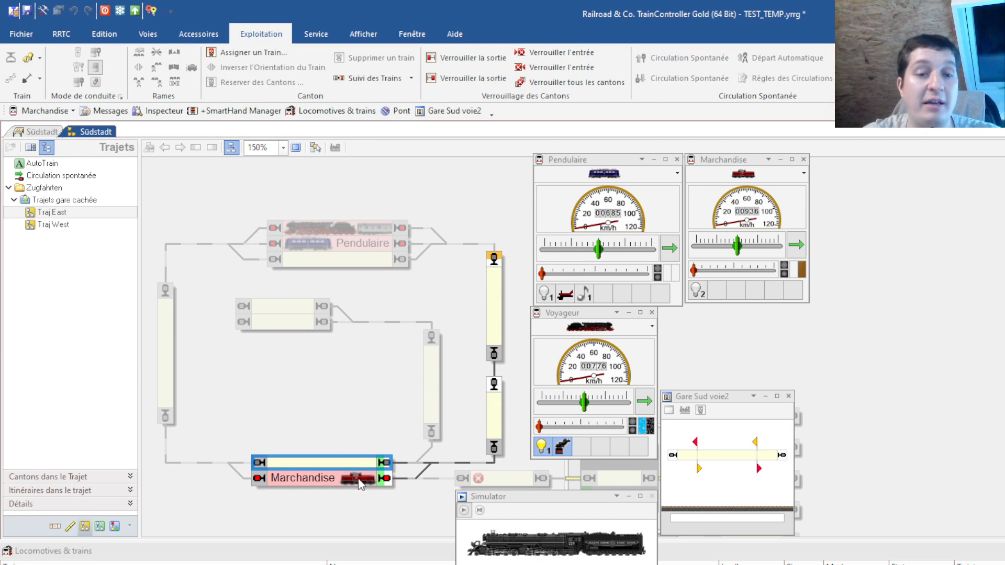
- Move the Marchandise train from Gare Sud voie1 back to the Voie secondaire block and show the Südstadt switchboard
left_click(432, 366)
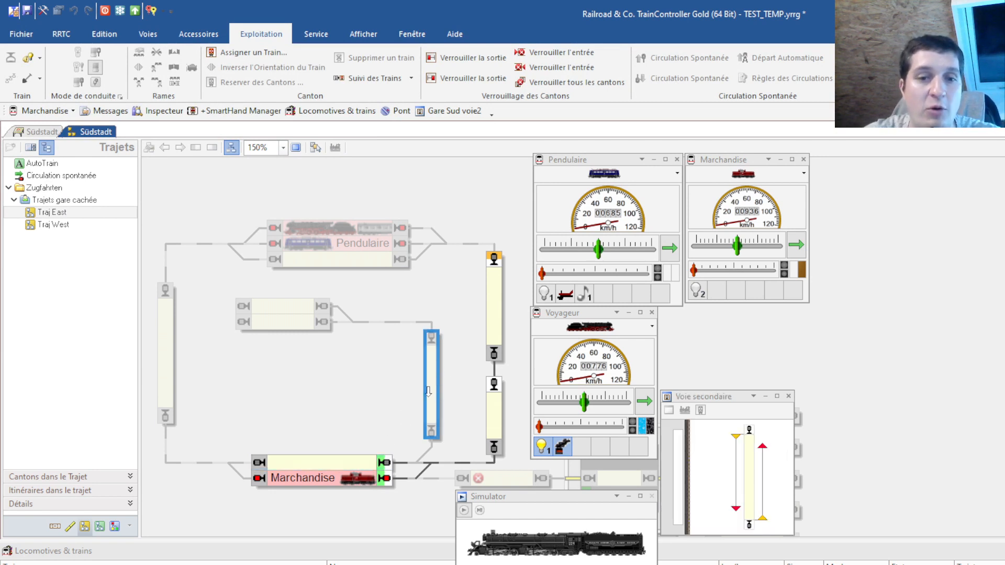
left_click_drag(432, 407, 428, 406)
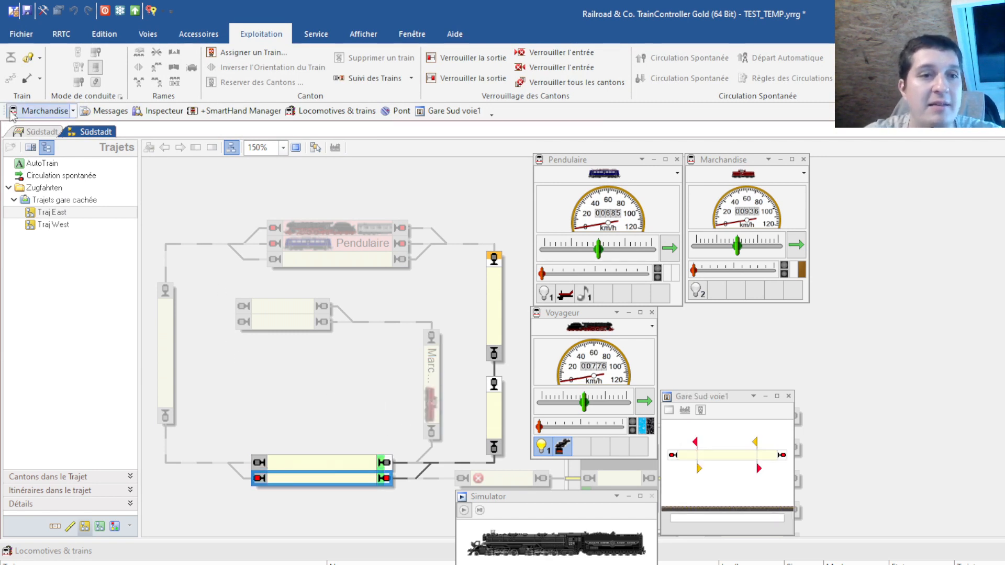
left_click(30, 132)
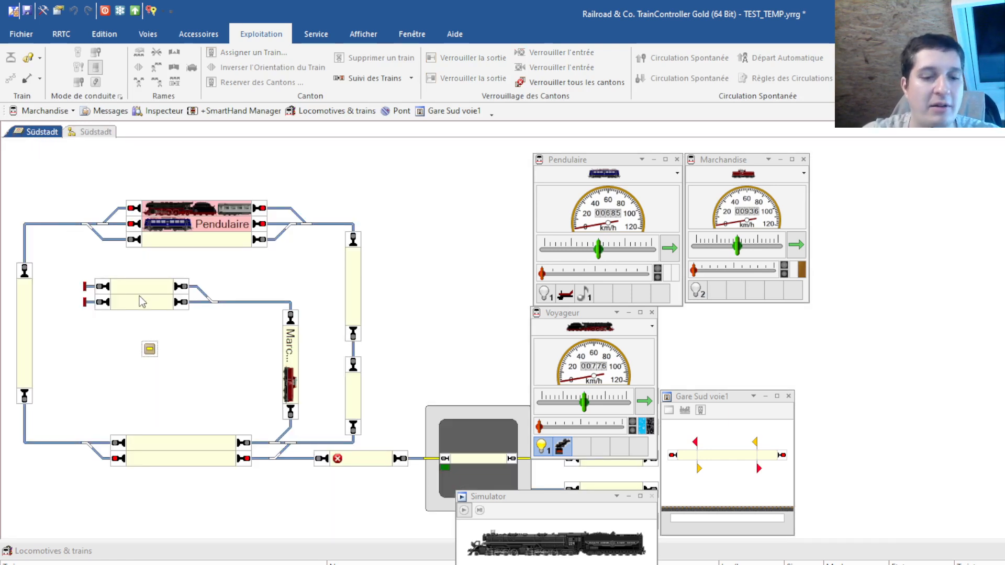
- Trigger the exit push button twice to release the Voyageur and Pendulaire trains from the Gare cachée, and return to the block diagram
left_click(151, 348)
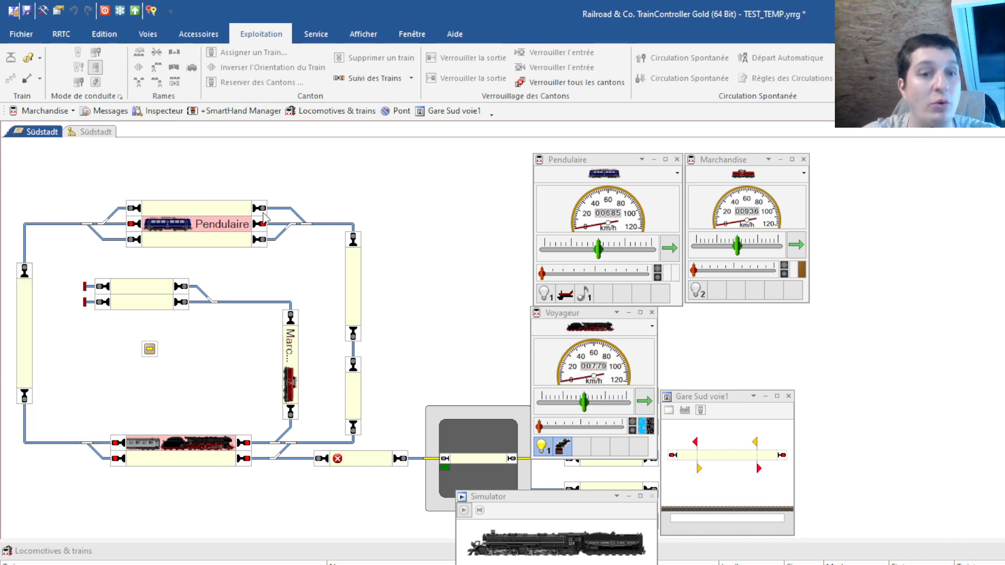
left_click(152, 346)
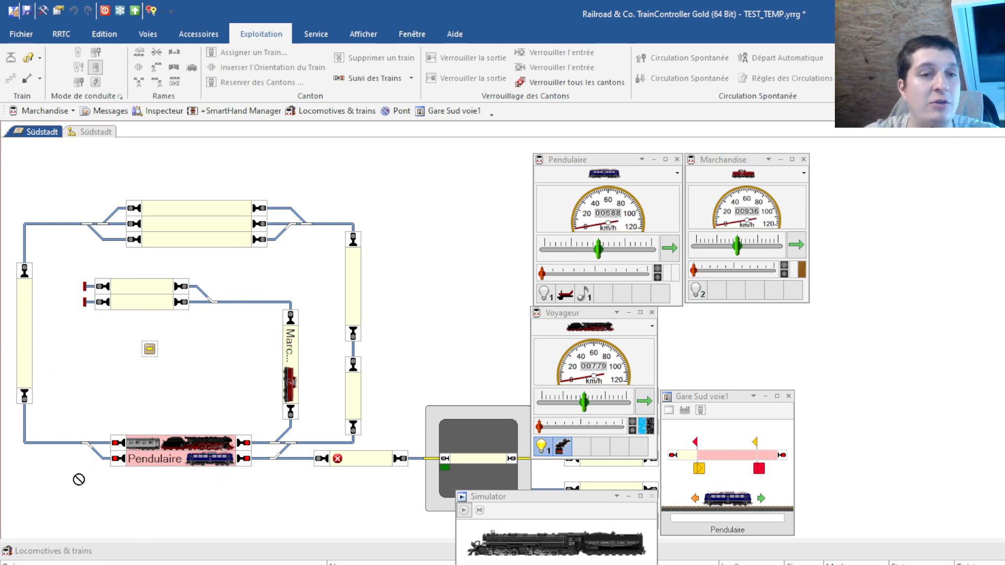
left_click(100, 133)
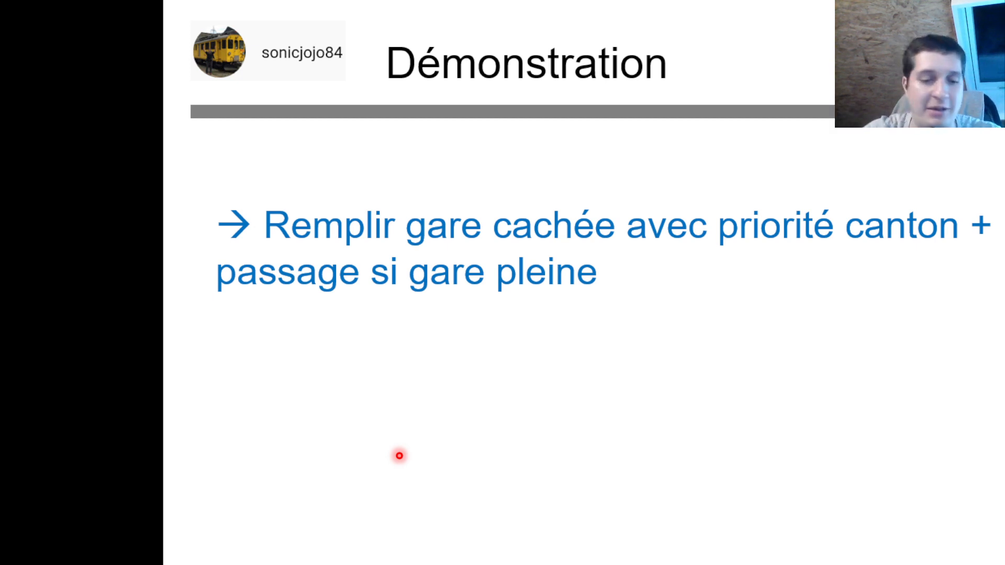
left_click(399, 456)
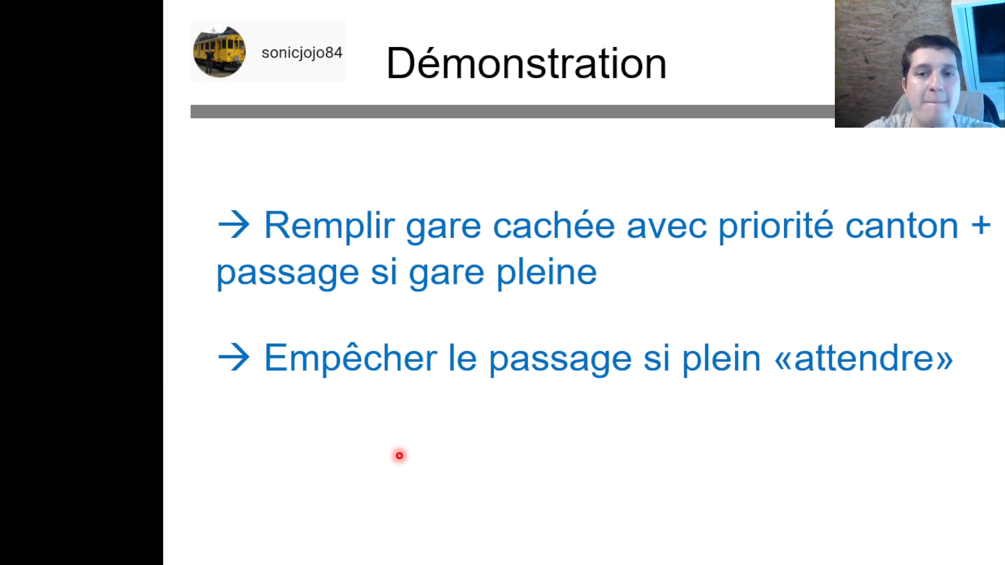
key("super")
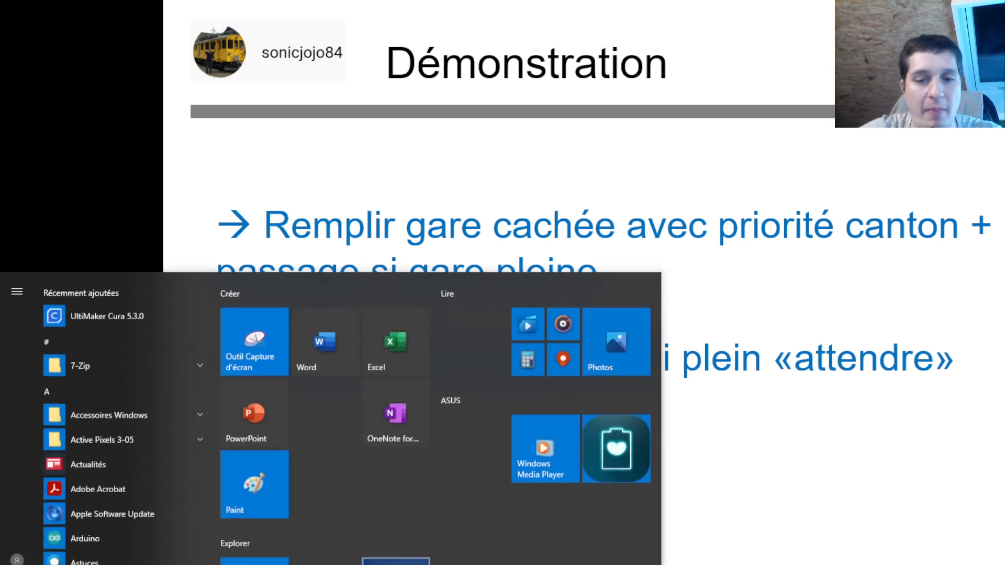
key("super")
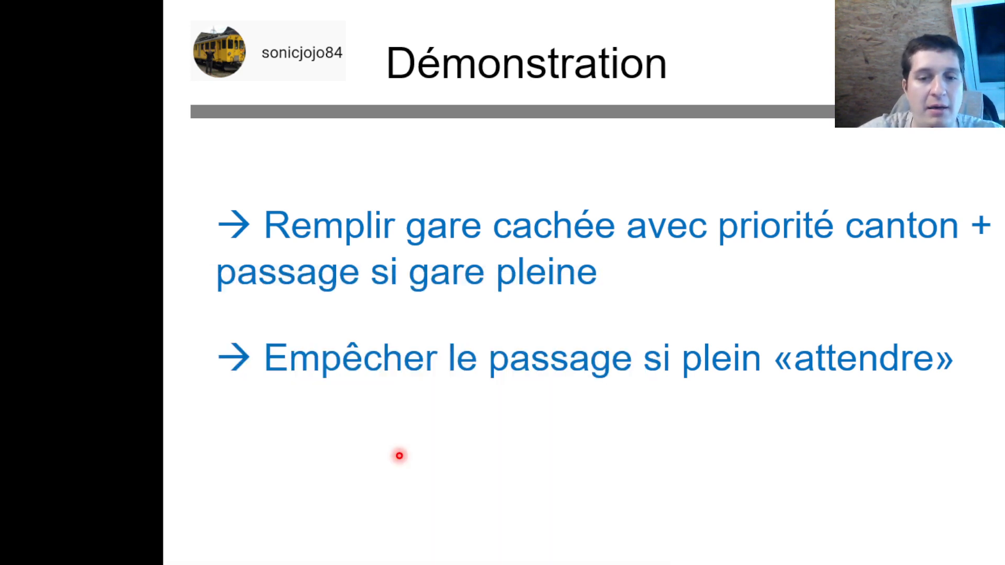
- Switch back to TrainController and open the Gare cachée service's properties in edit mode
key("super")
left_click(374, 564)
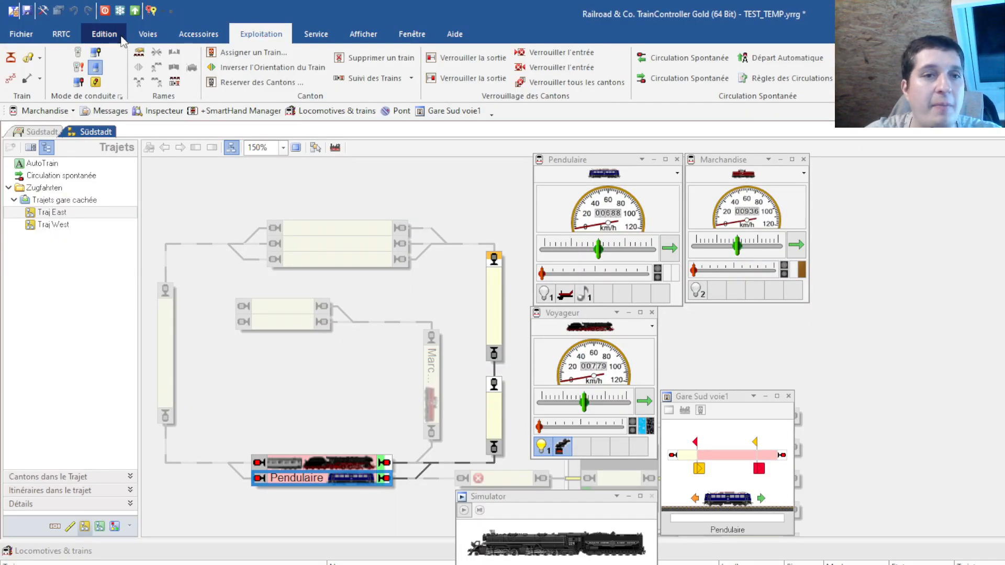
left_click(44, 10)
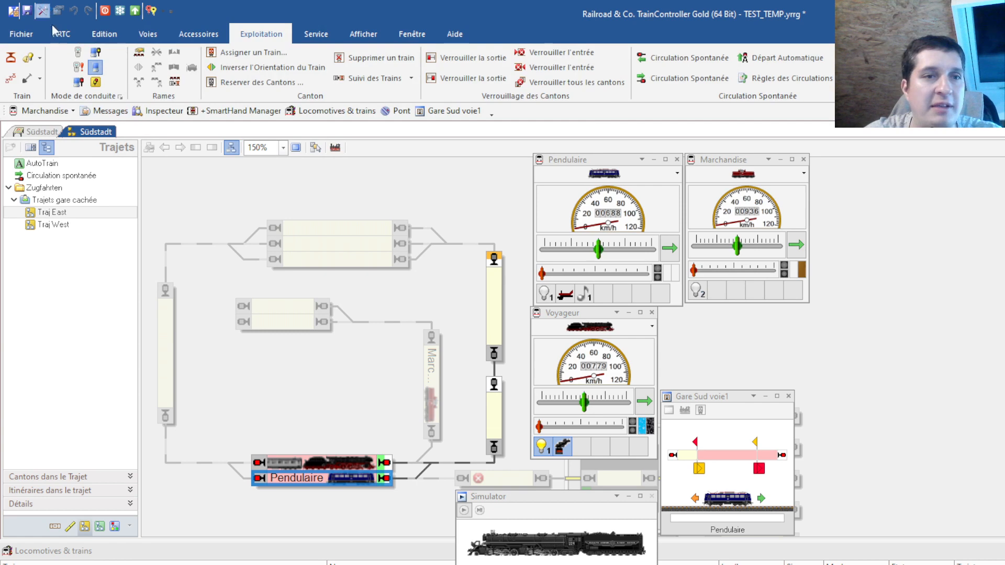
left_click(114, 528)
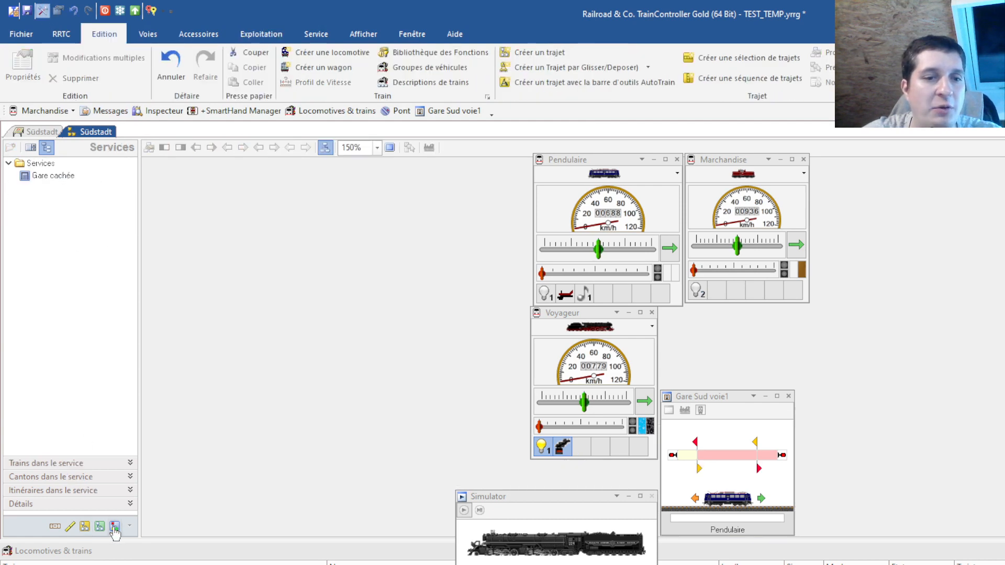
double_click(60, 176)
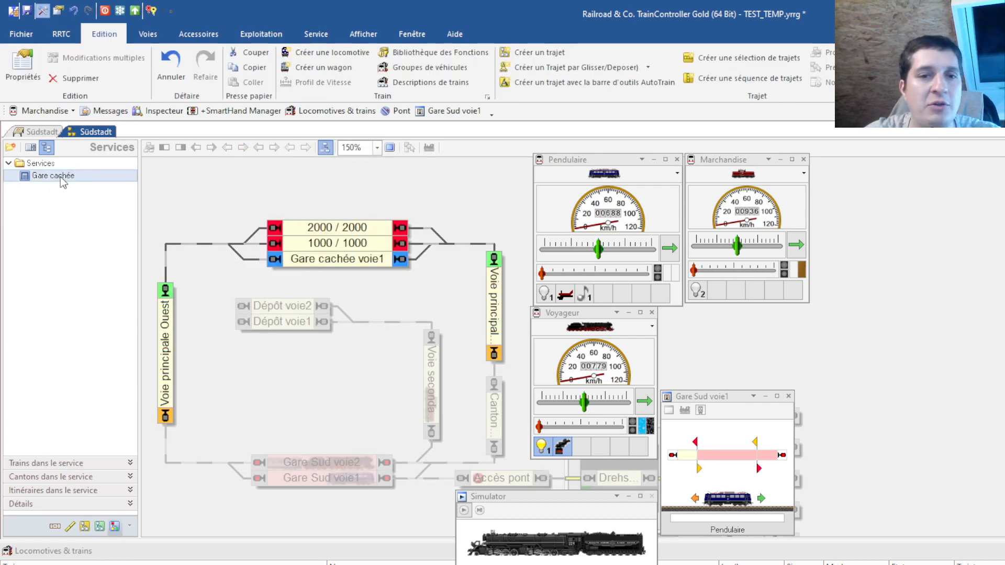
- Set the Gare cachée service's entry rule "Plein" to Attendre, apply it and leave edit mode
left_click(211, 177)
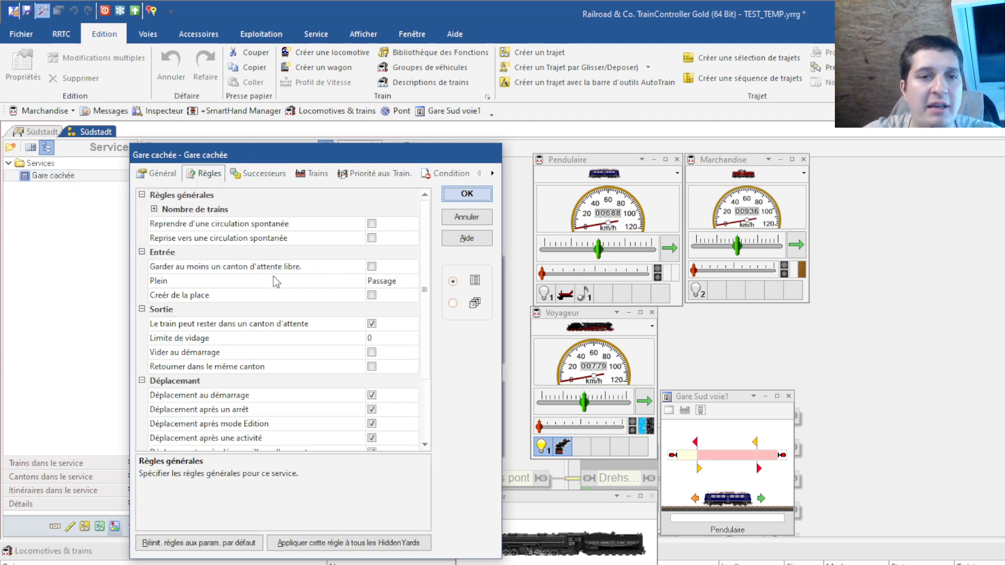
left_click(233, 278)
left_click(413, 281)
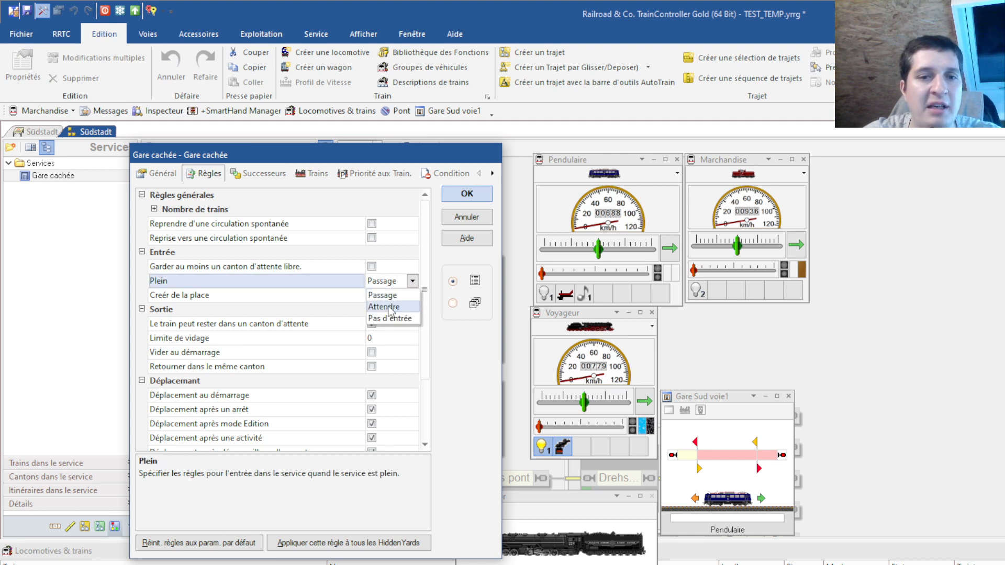
left_click(388, 307)
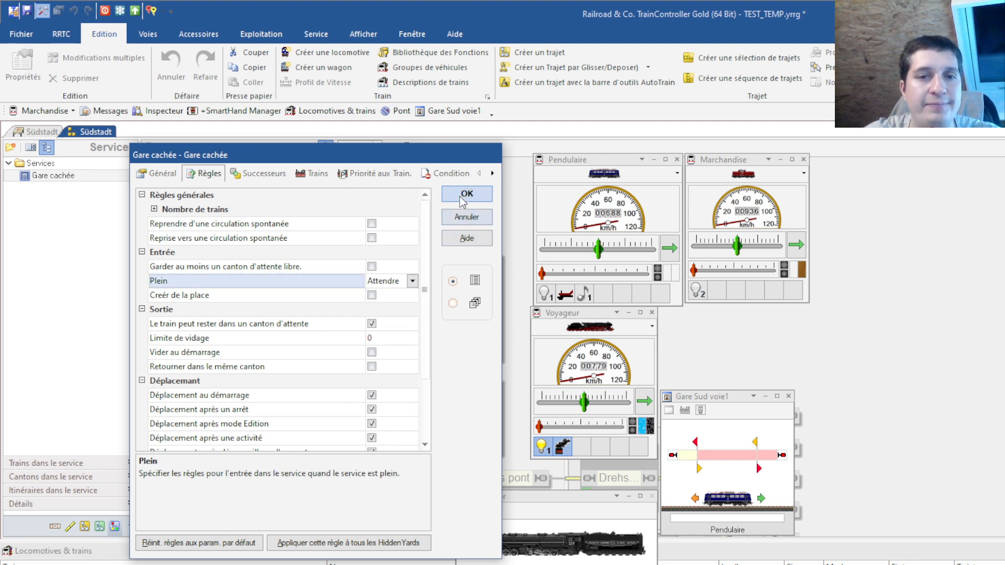
left_click(463, 199)
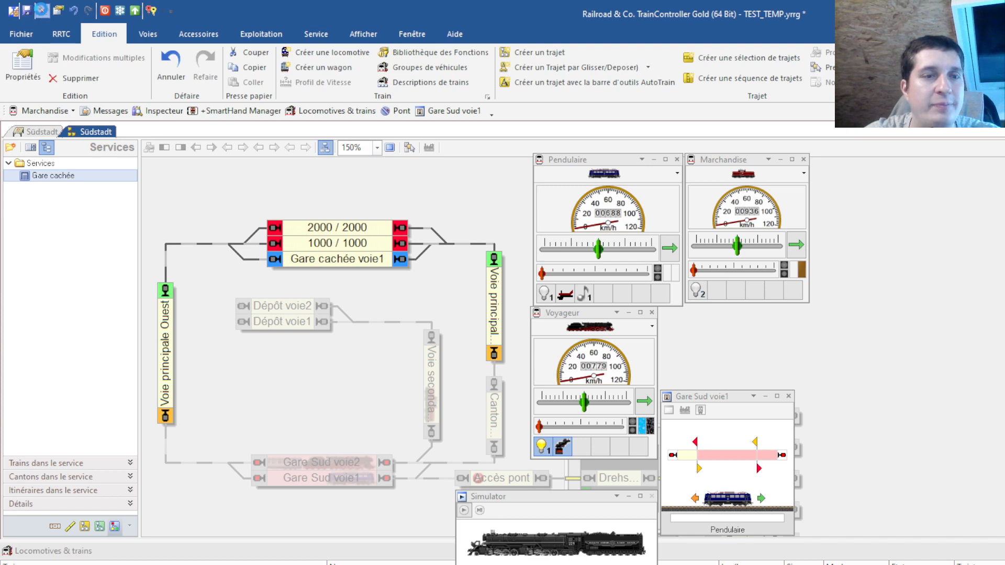
left_click(42, 10)
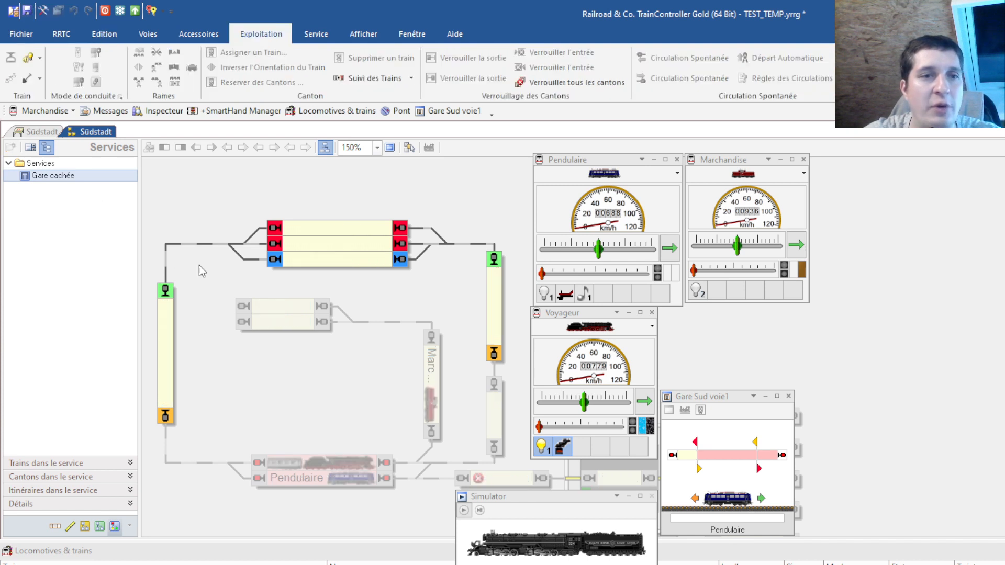
- Run the simulator and start the Traj East trajet with the Voyageur train from Gare Sud voie2
left_click(463, 511)
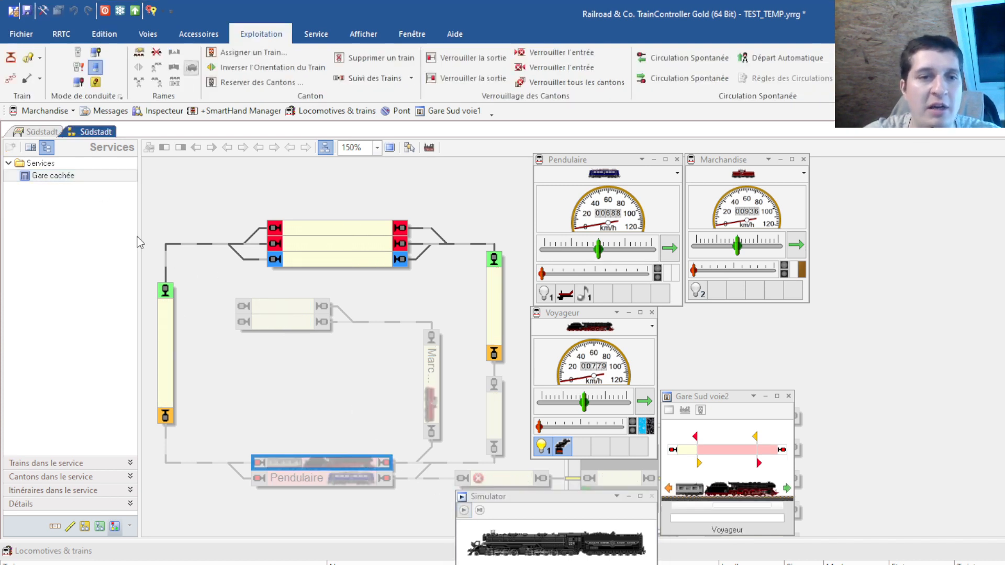
left_click(84, 526)
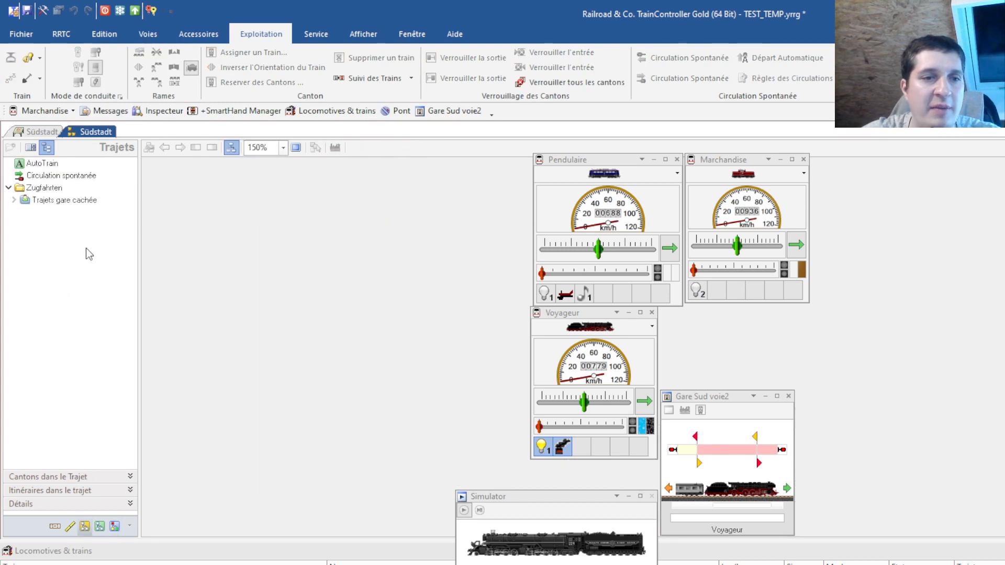
double_click(57, 200)
left_click(52, 212)
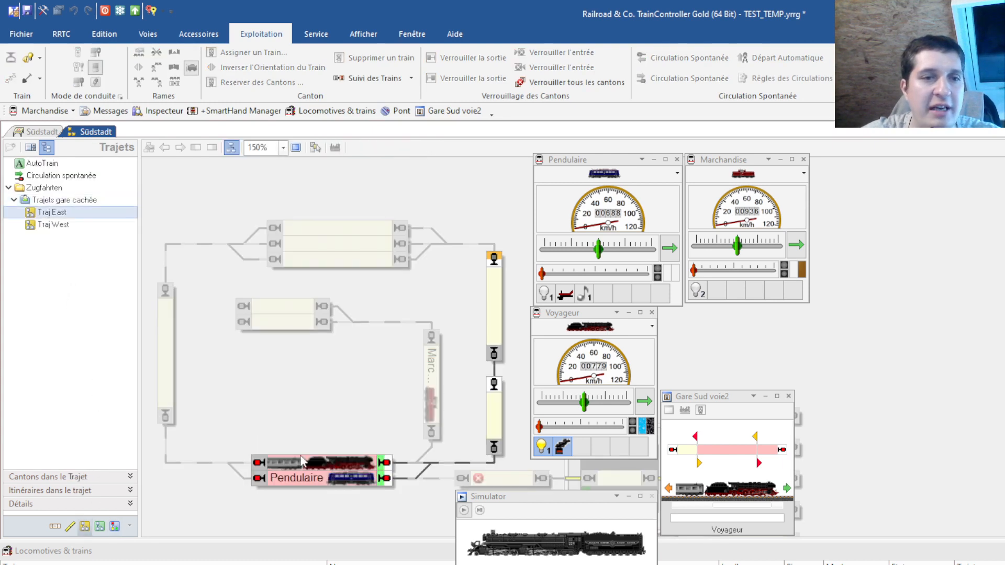
left_click(340, 462)
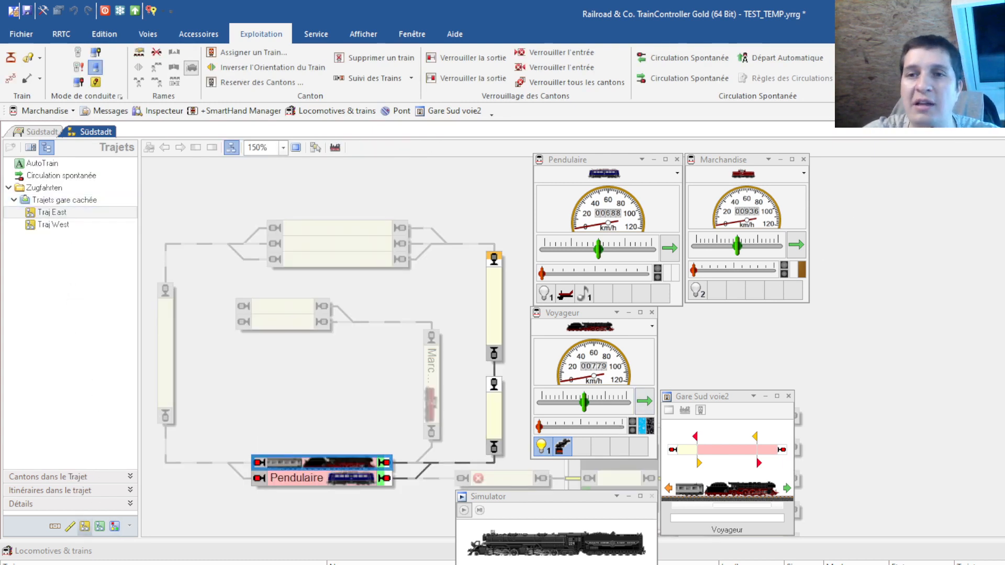
left_click(916, 57)
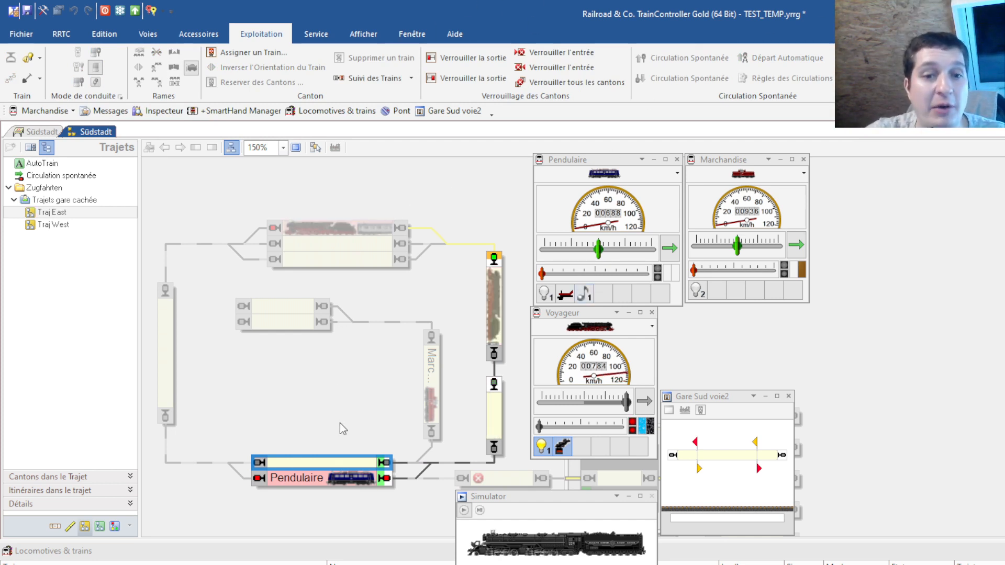
- Start Traj East with the Pendulaire train from Gare Sud voie1, followed by the Marchandise train from Gare Sud voie2
left_click(351, 480)
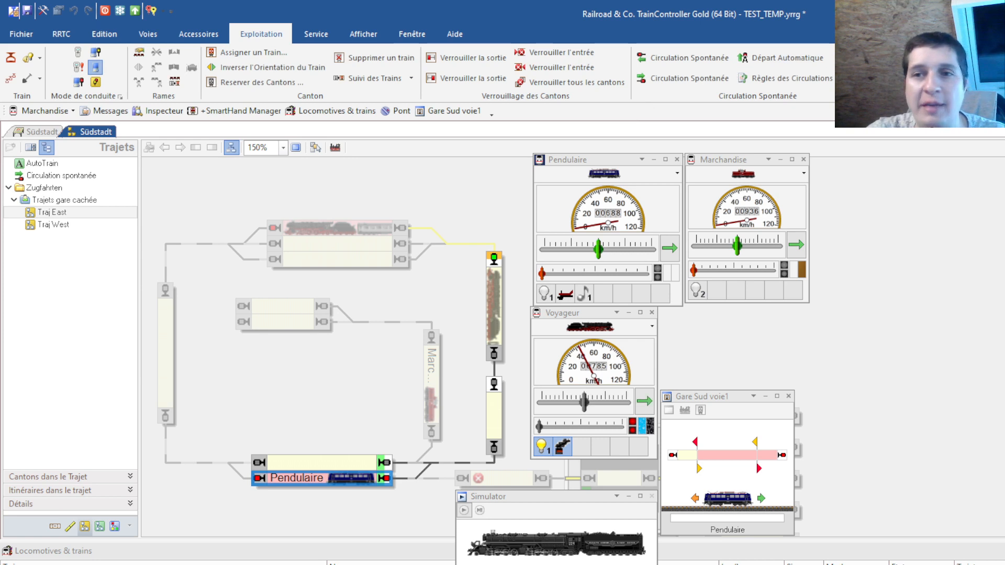
left_click(866, 57)
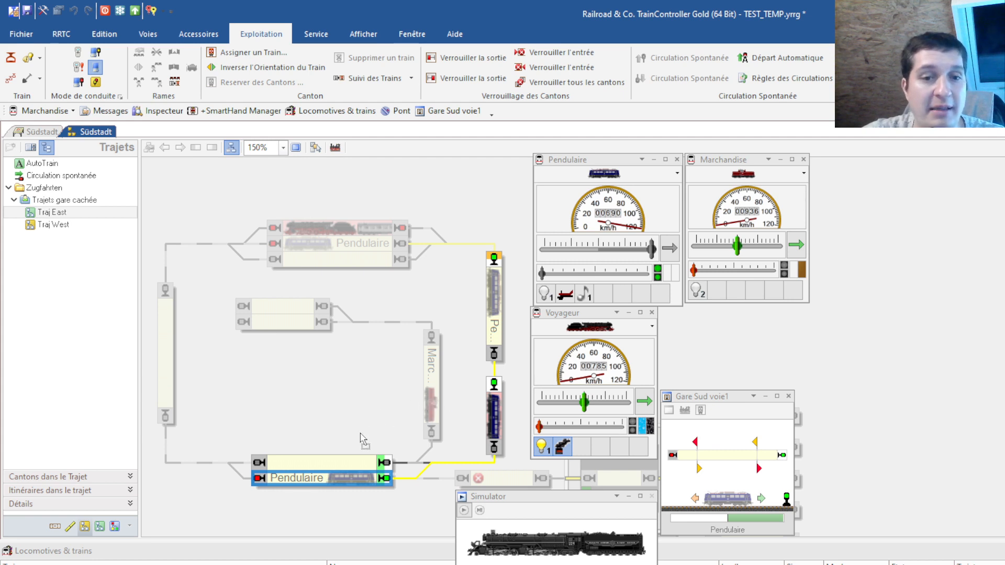
left_click(340, 462)
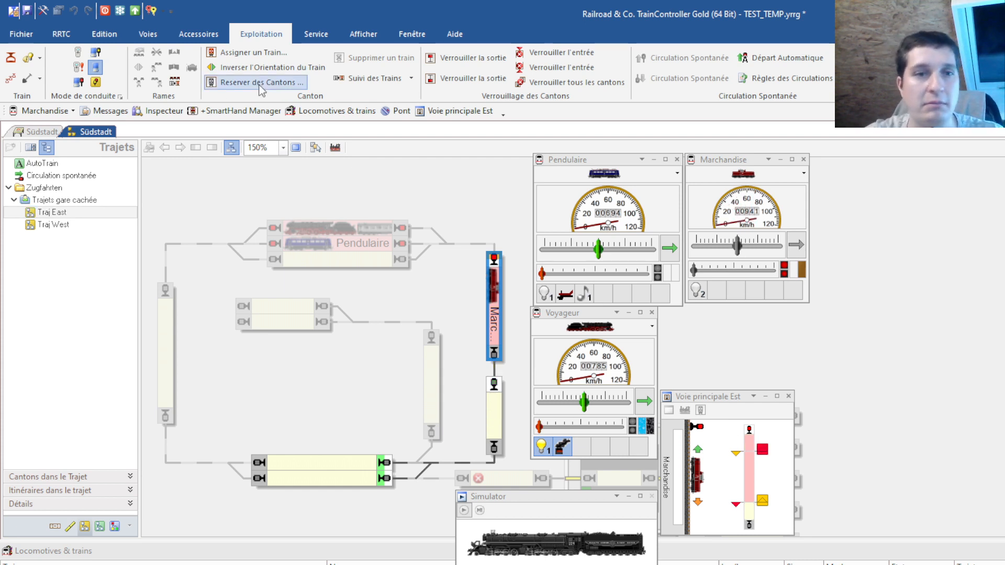
- Show the Südstadt switchboard and trigger the exit push button to release the Voyageur, Marchandise and Pendulaire trains from the Gare cachée one by one
left_click(37, 133)
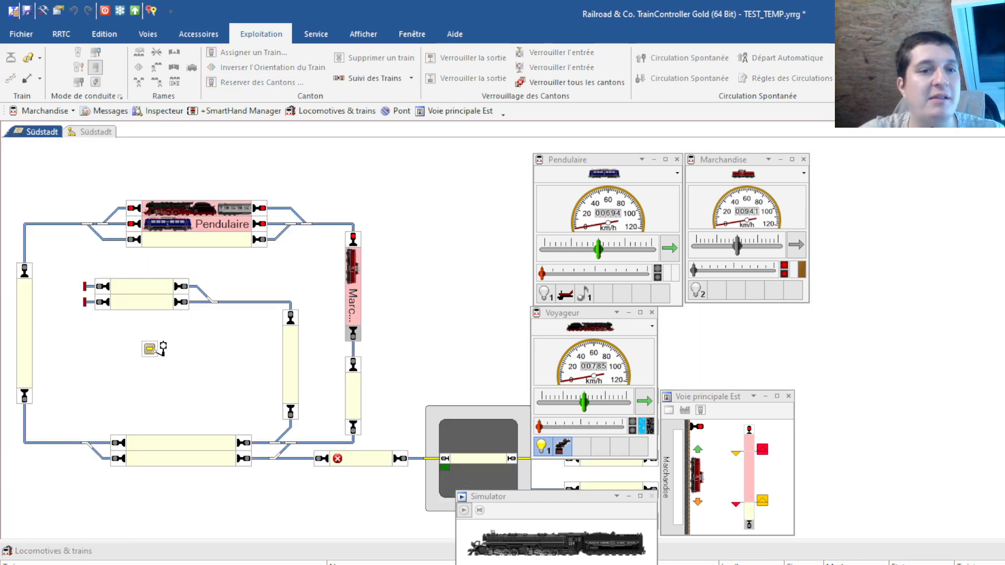
left_click_drag(189, 212, 137, 194)
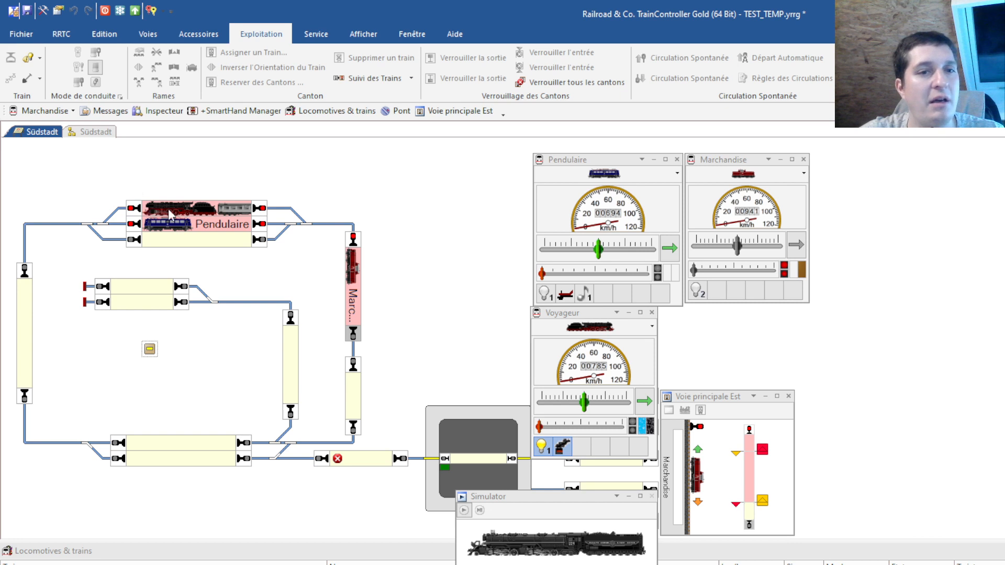
left_click_drag(209, 210, 157, 348)
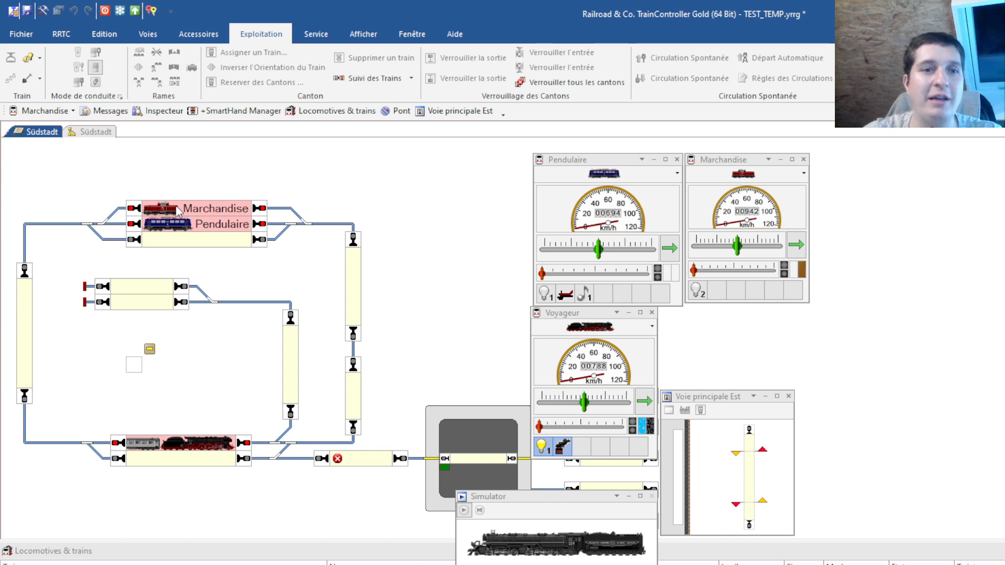
left_click(149, 348)
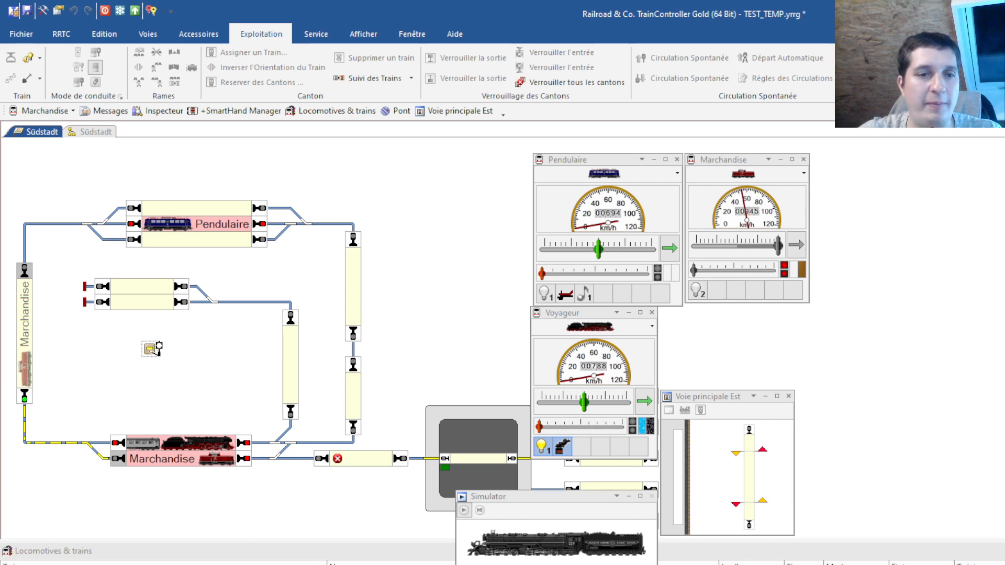
left_click(151, 349)
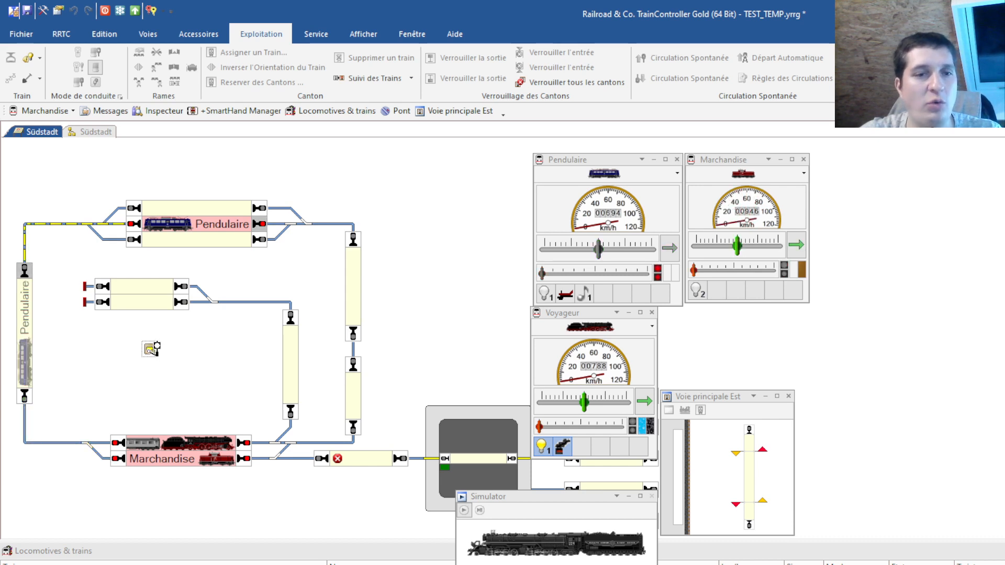
- Move the Marchandise train from Gare Sud voie1 back to the Voie secondaire block
left_click(220, 463)
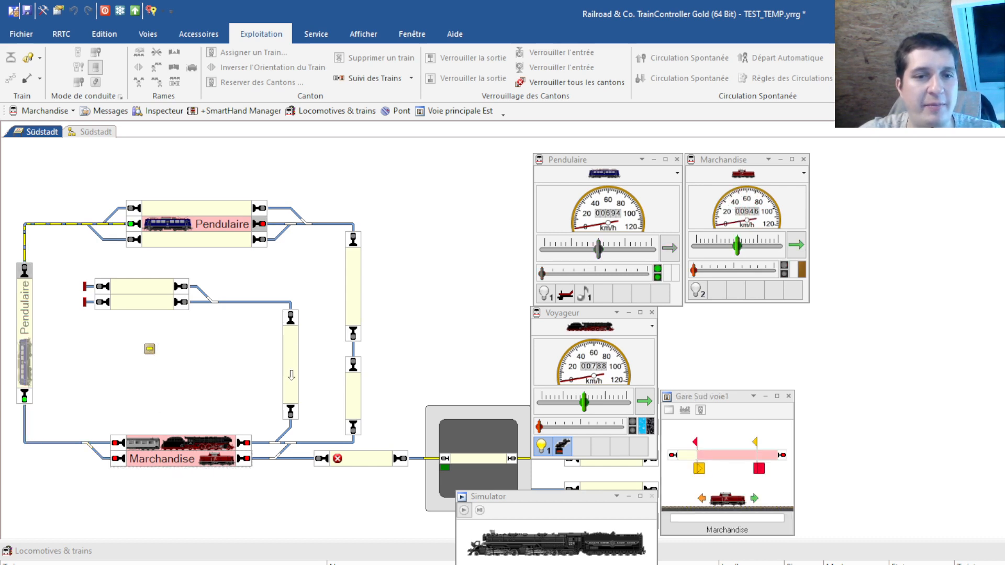
left_click_drag(292, 375, 292, 379)
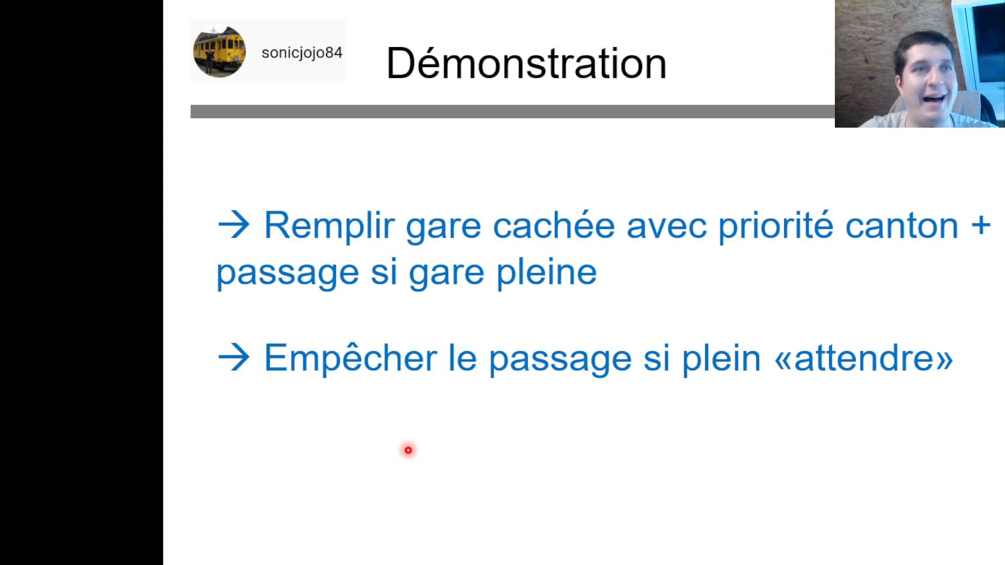
- Reveal the next demonstration point on the presentation slide and switch back to TrainController
left_click(409, 450)
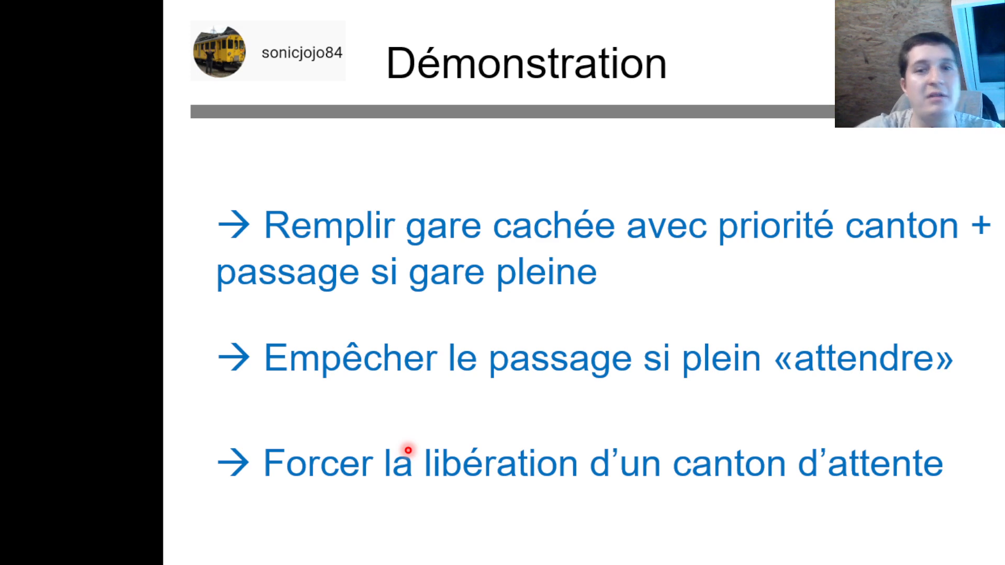
key("super")
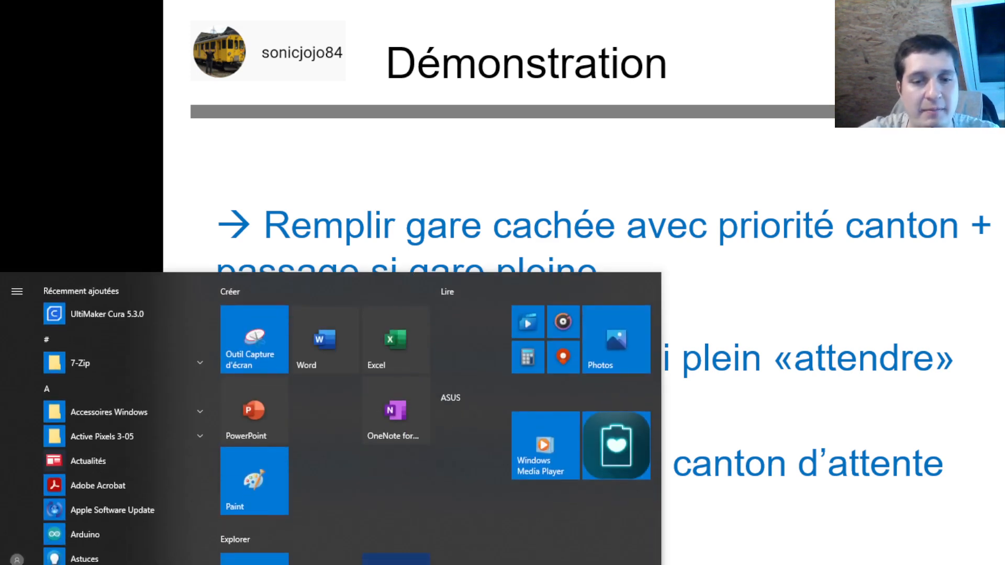
key("alt+Tab")
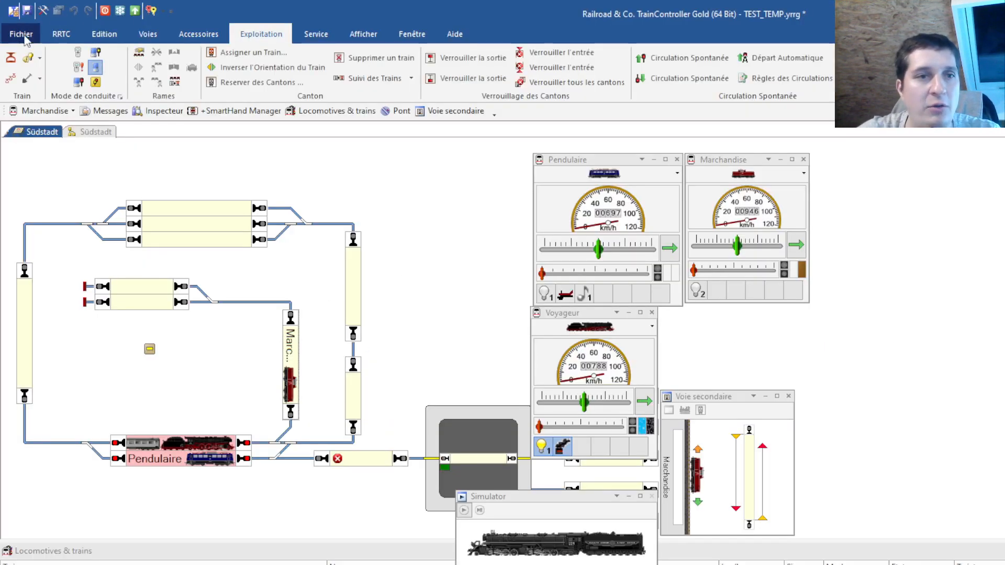
- Enter edit mode and open the Gare cachée service's properties from the block diagram
left_click(42, 11)
left_click(90, 133)
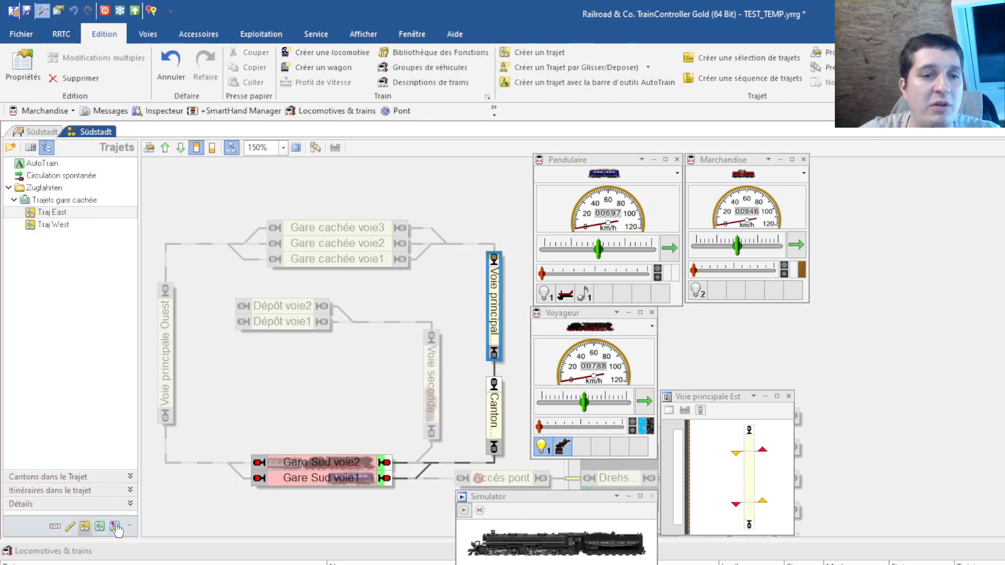
left_click(115, 527)
left_click(60, 177)
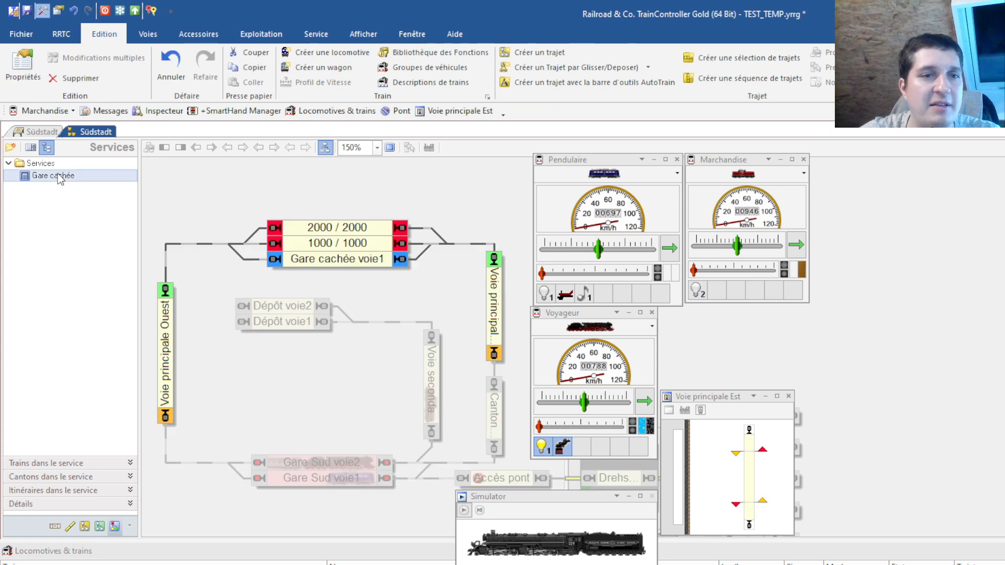
double_click(60, 177)
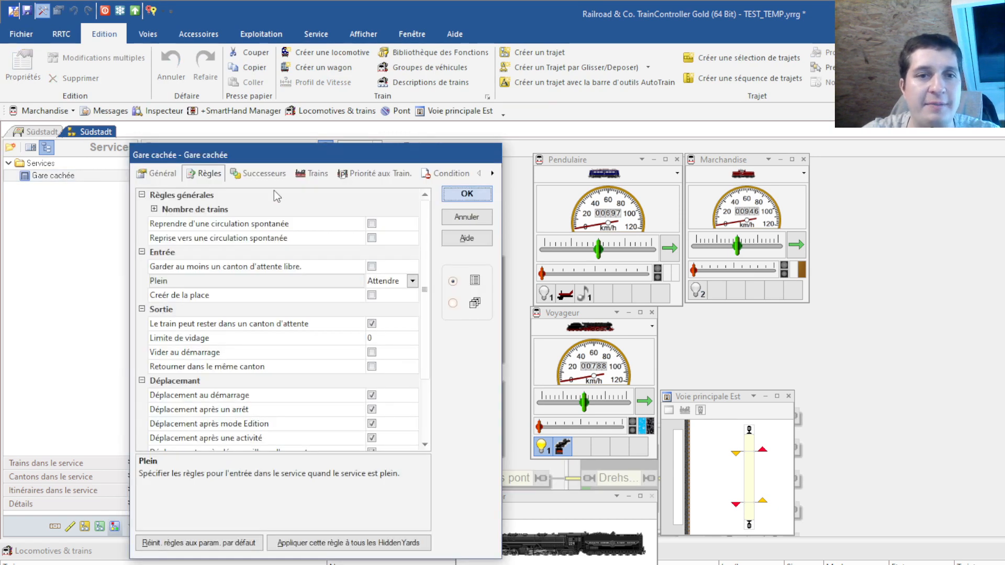
- Enable the Gare cachée service's entry rule "Creér de la place", apply it and leave edit mode
left_click(210, 175)
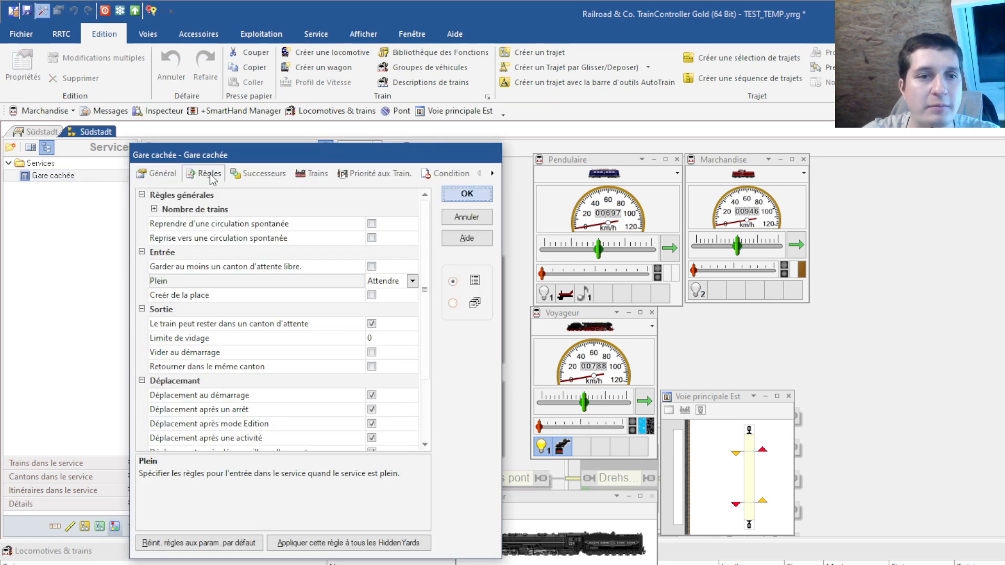
left_click(371, 295)
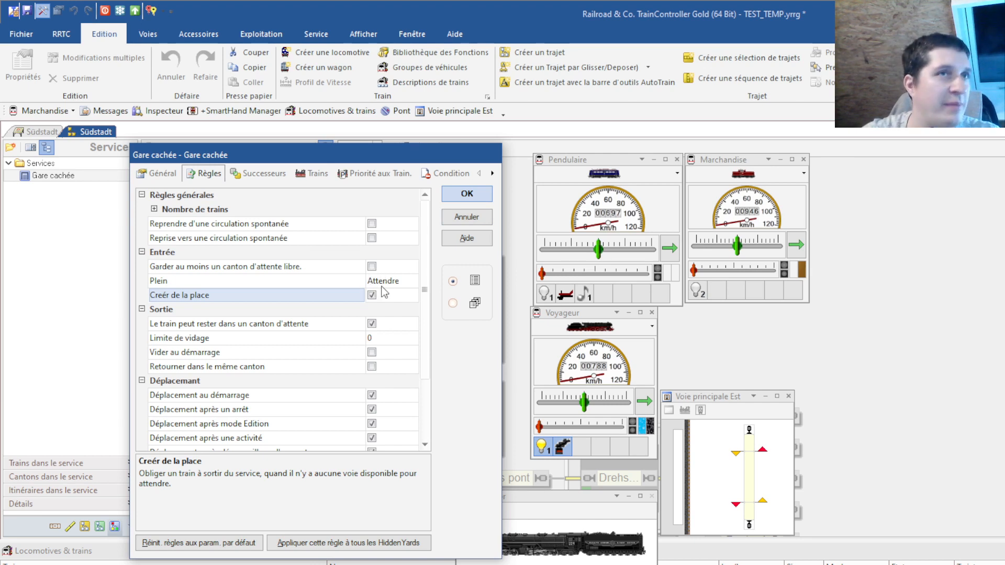
left_click(465, 198)
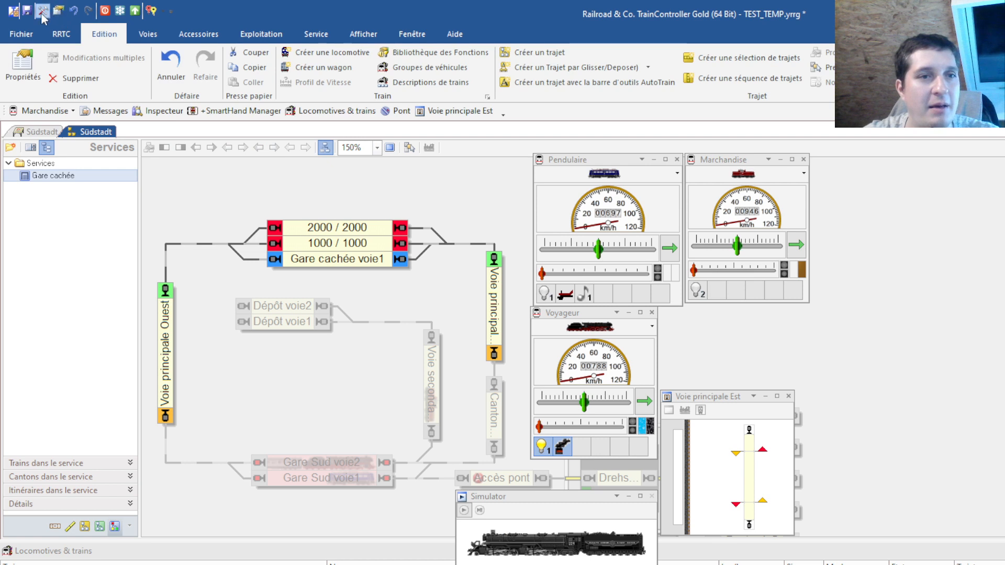
left_click(42, 11)
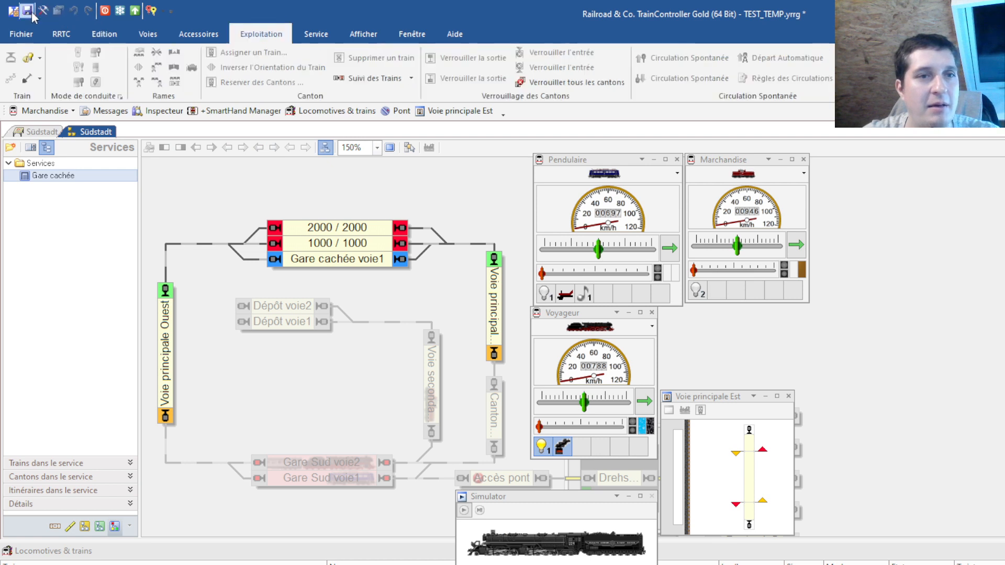
- Restart the simulator and launch Traj East with the Voyageur train waiting on Gare Sud voie2
left_click(464, 510)
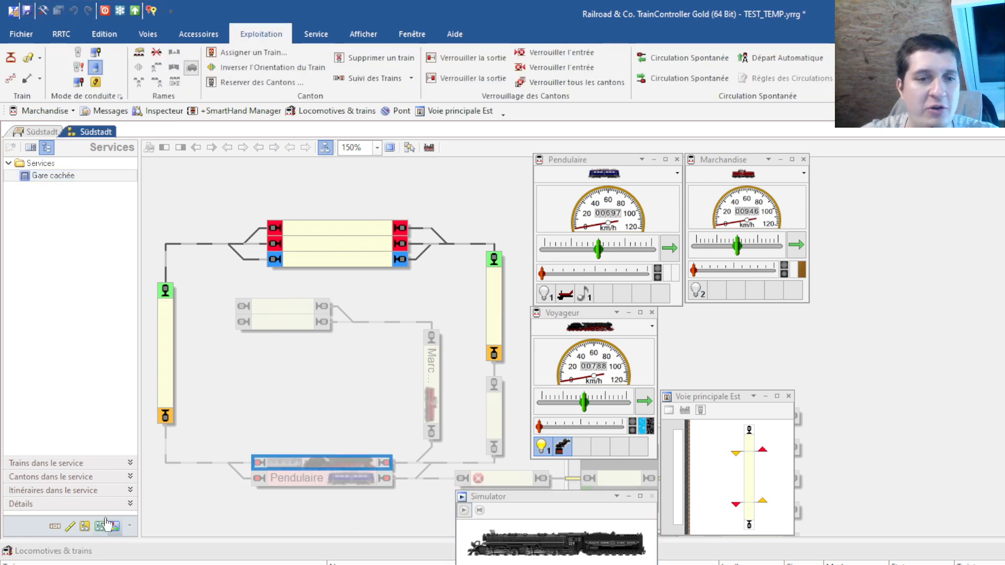
left_click(89, 132)
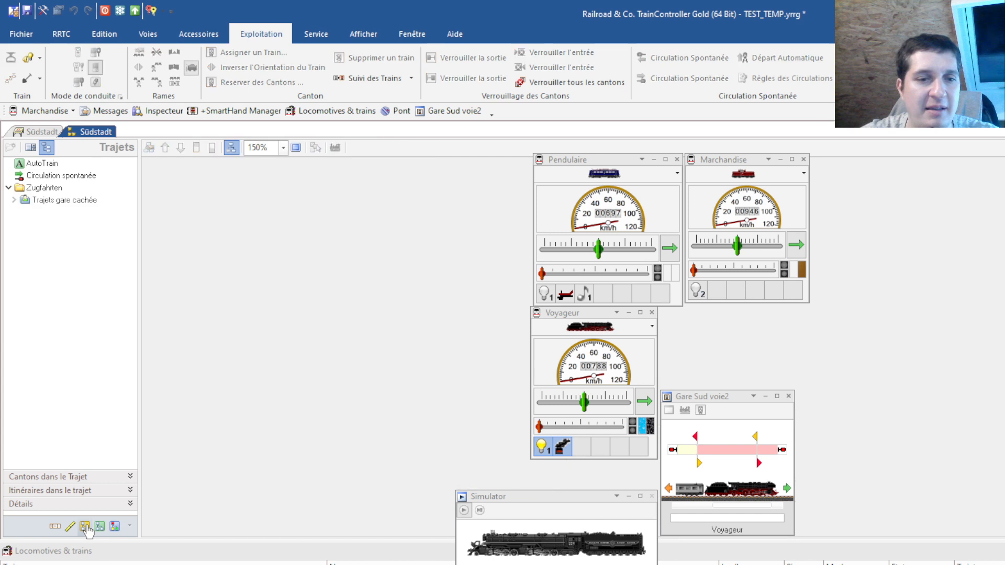
double_click(57, 200)
left_click(53, 212)
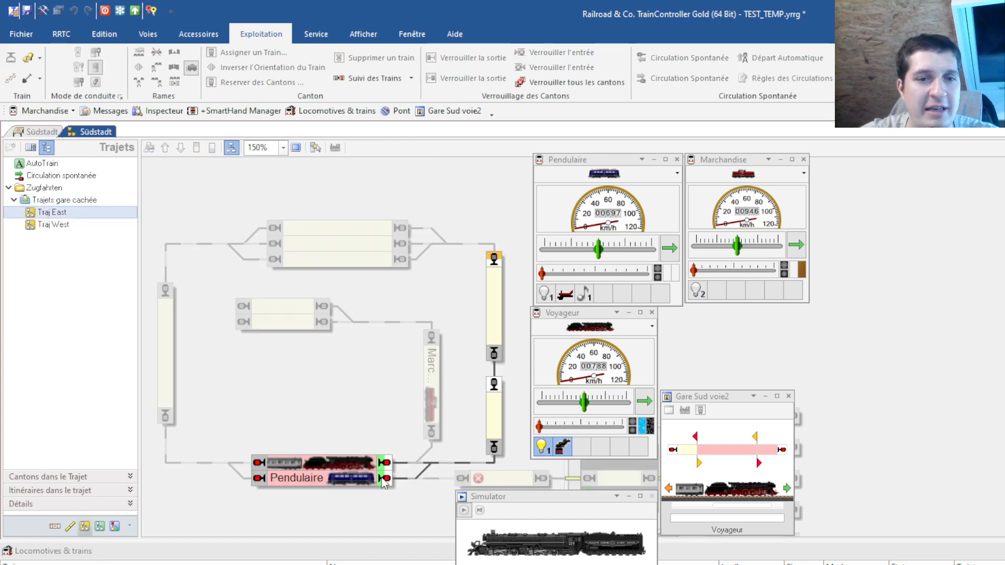
left_click(322, 462)
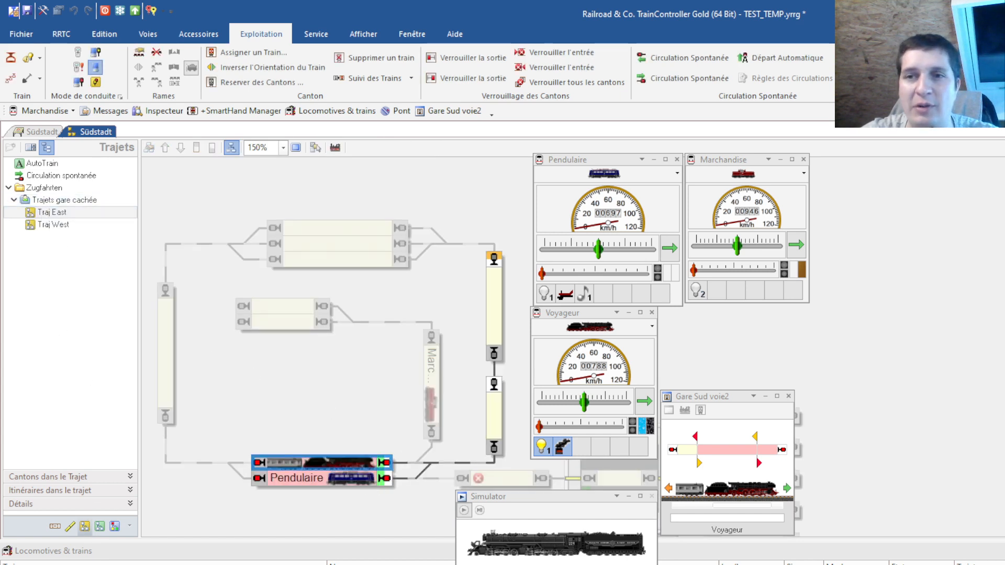
left_click(923, 57)
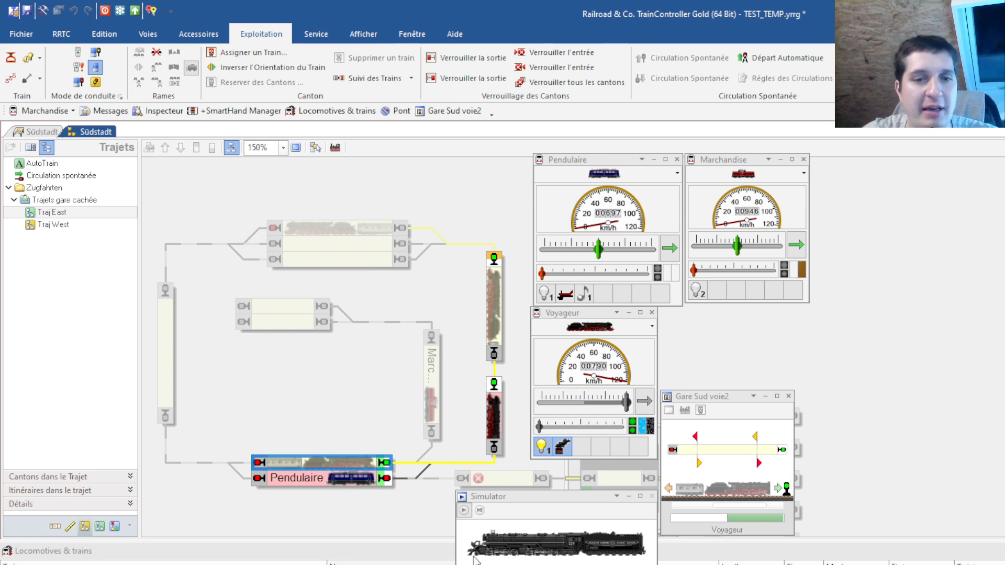
- Start Traj East with the Pendulaire train from Gare Sud voie1
left_click(370, 482)
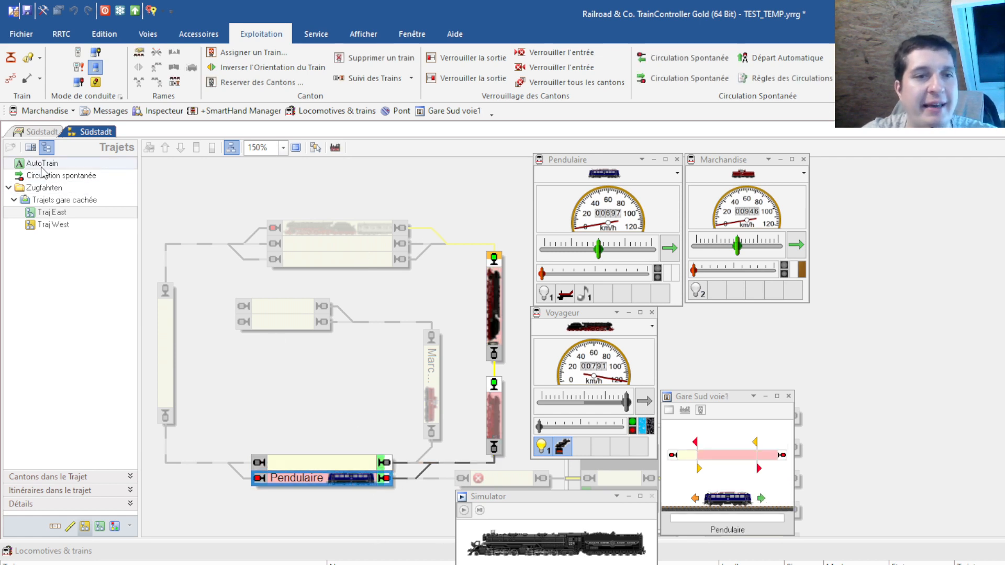
left_click(52, 212)
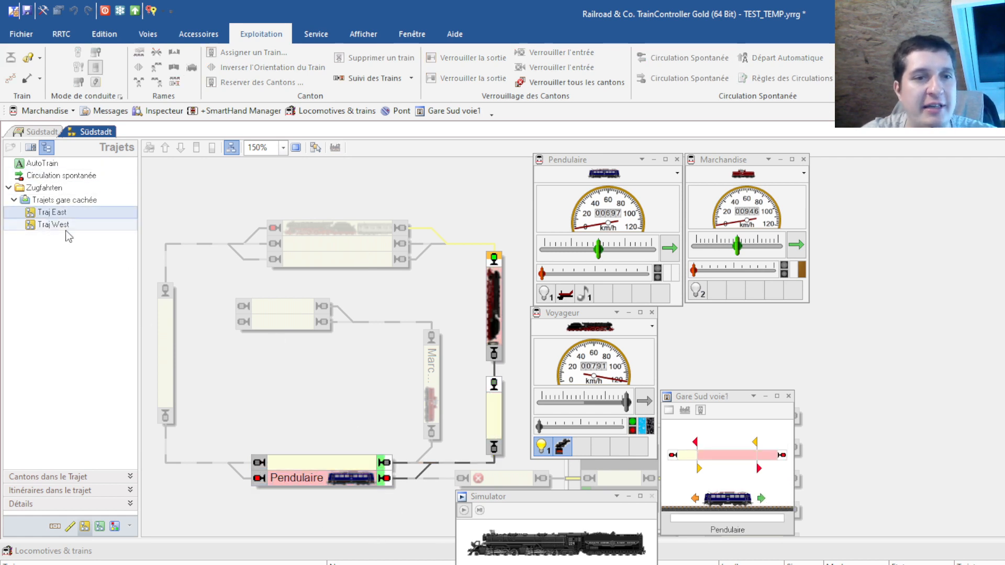
left_click(339, 490)
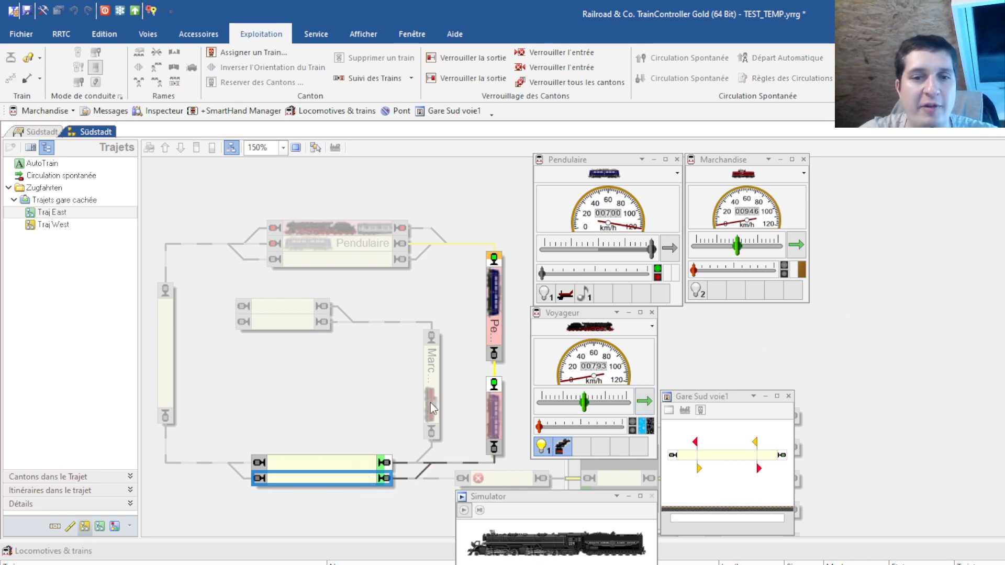
- Move the Marchandise train from Voie secondaire to Gare Sud voie2 and start Traj East with it
left_click_drag(430, 405, 343, 468)
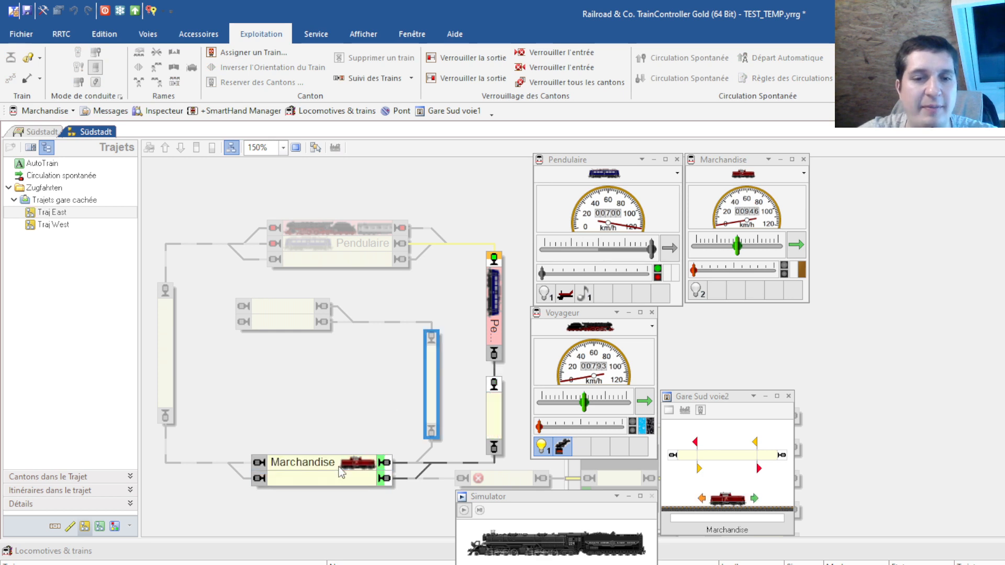
left_click(361, 463)
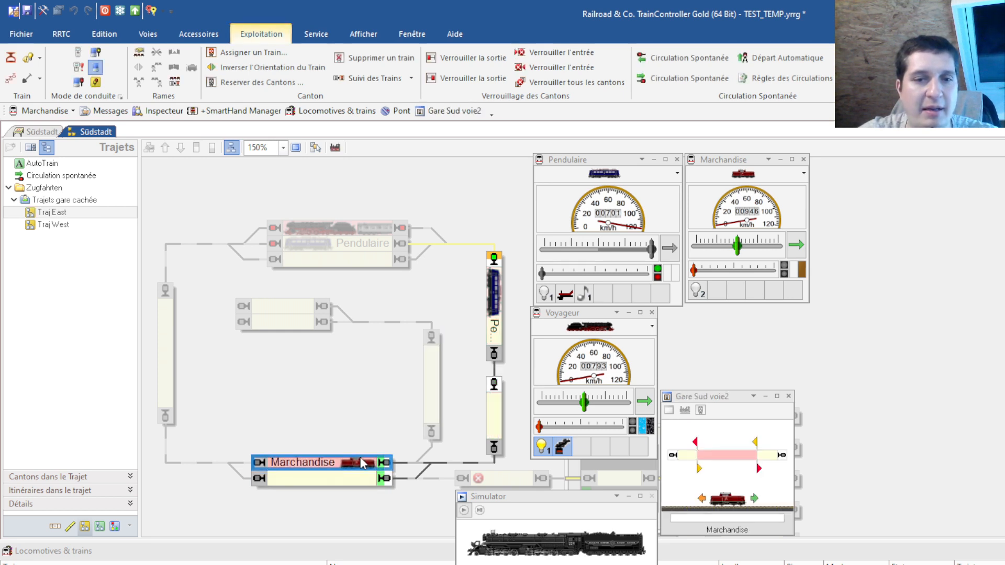
left_click(52, 212)
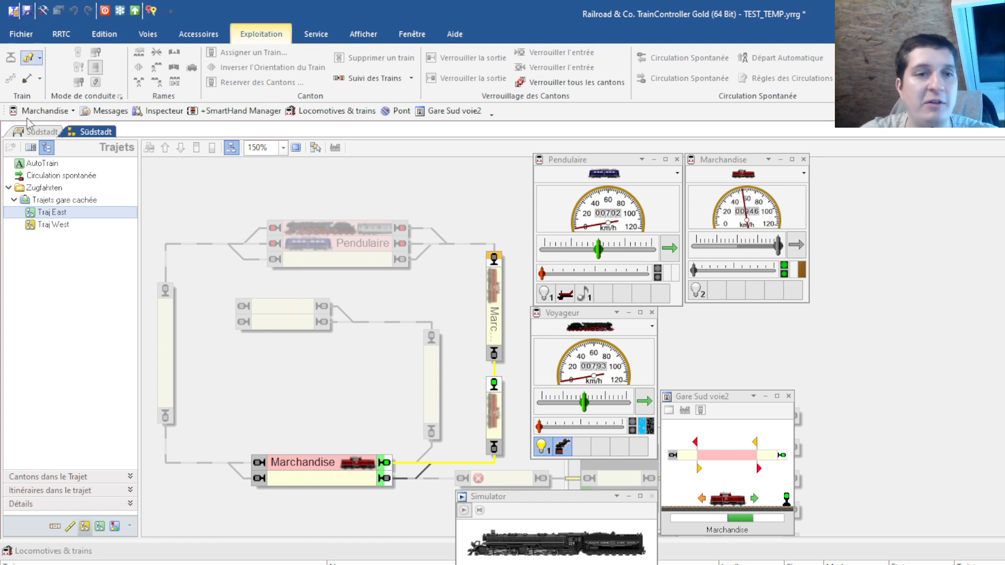
- Call trains out of the Gare cachée with the exit button on the switchboard
left_click(43, 132)
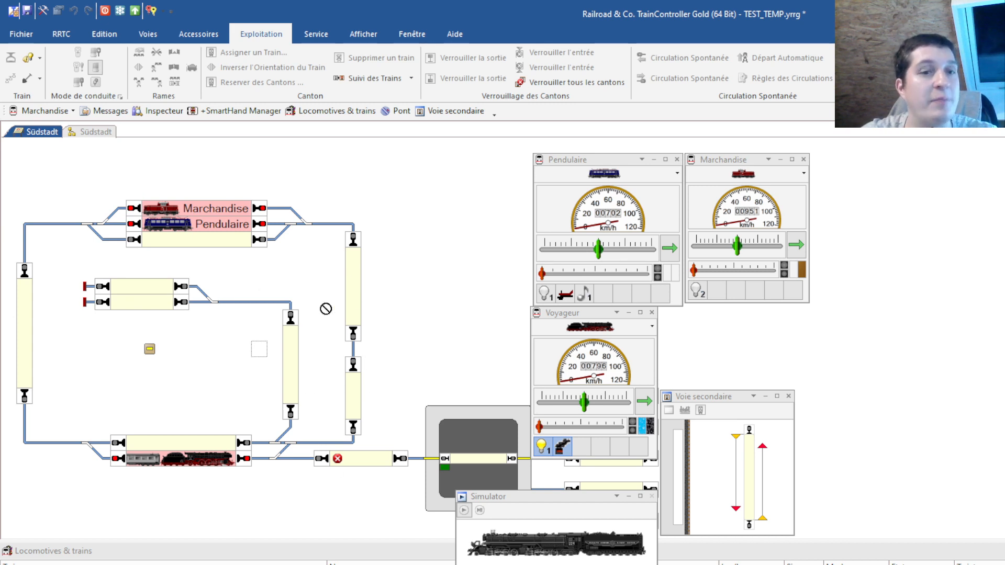
left_click(153, 349)
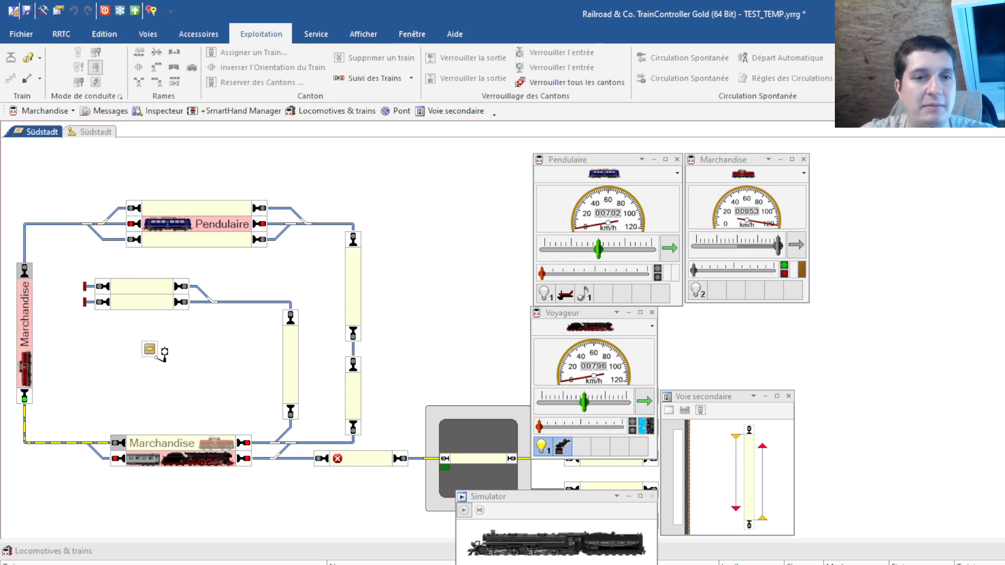
left_click(173, 464)
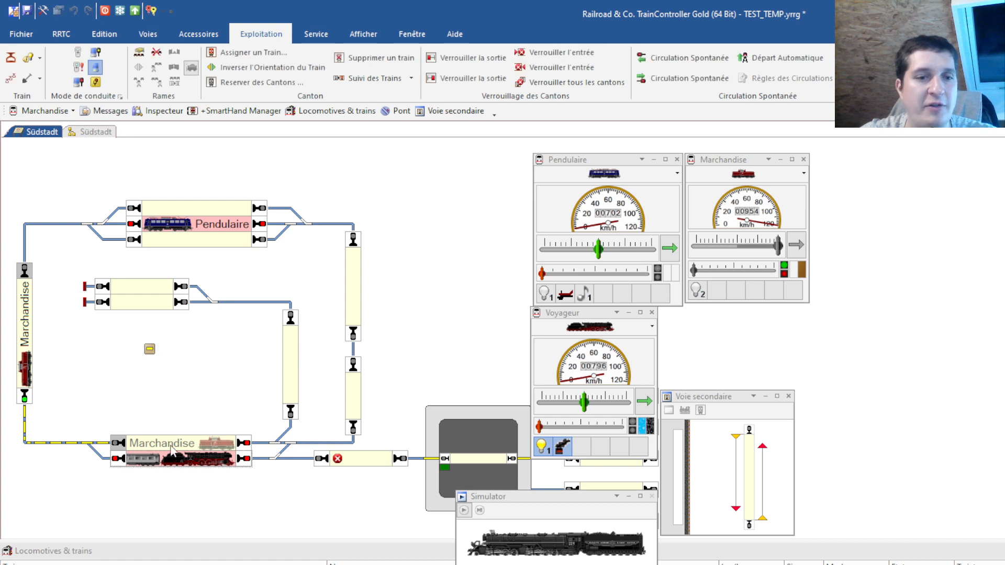
- Start Traj East with the Voyageur train from Gare Sud voie1 and move the Marchandise train back to Voie secondaire
left_click(96, 132)
left_click(52, 212)
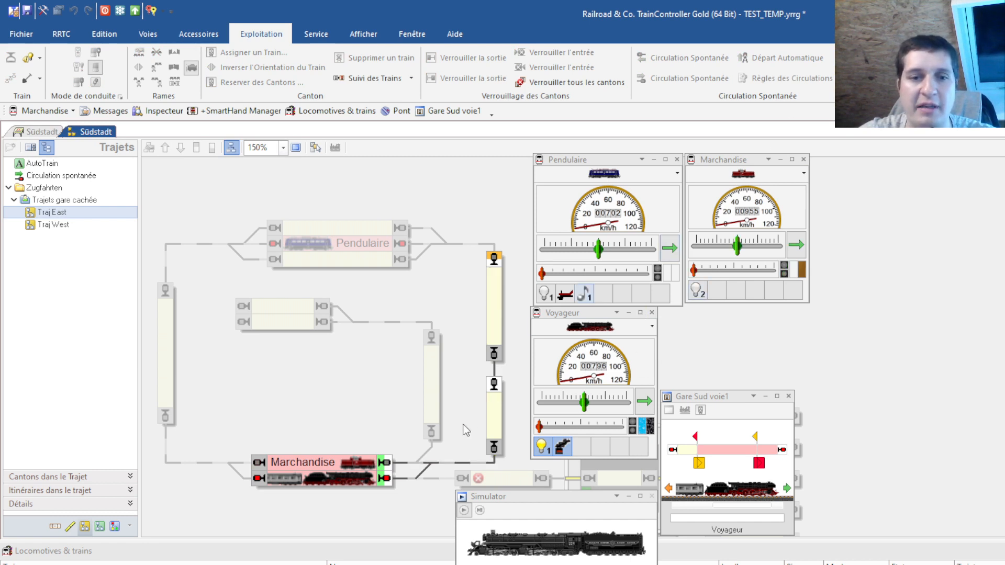
left_click(337, 484)
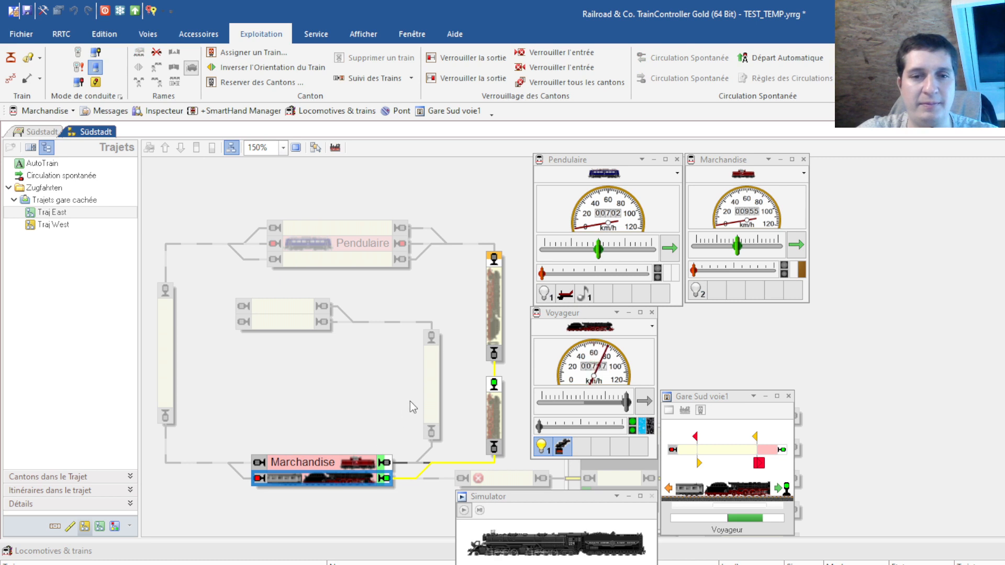
left_click(434, 381)
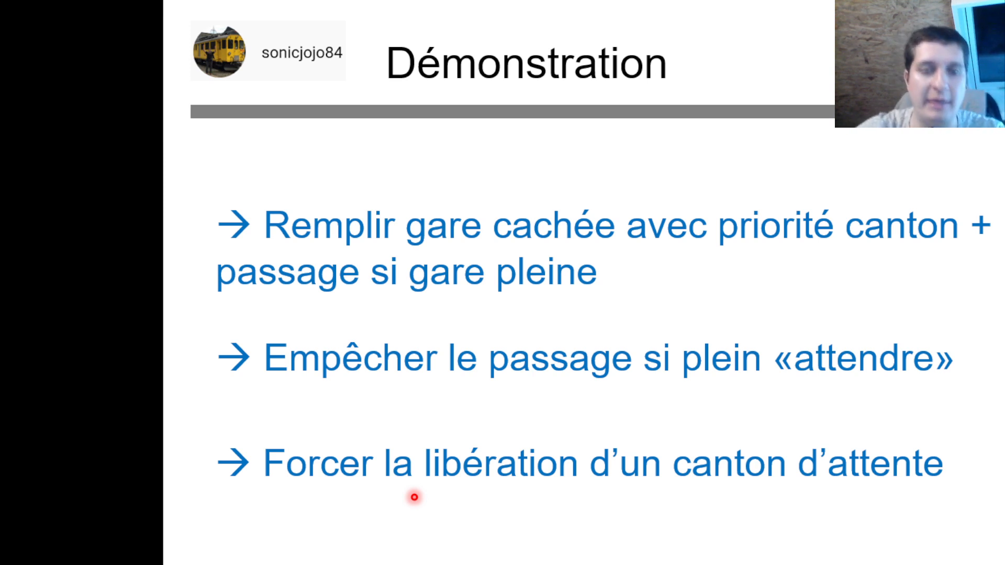
key("Right")
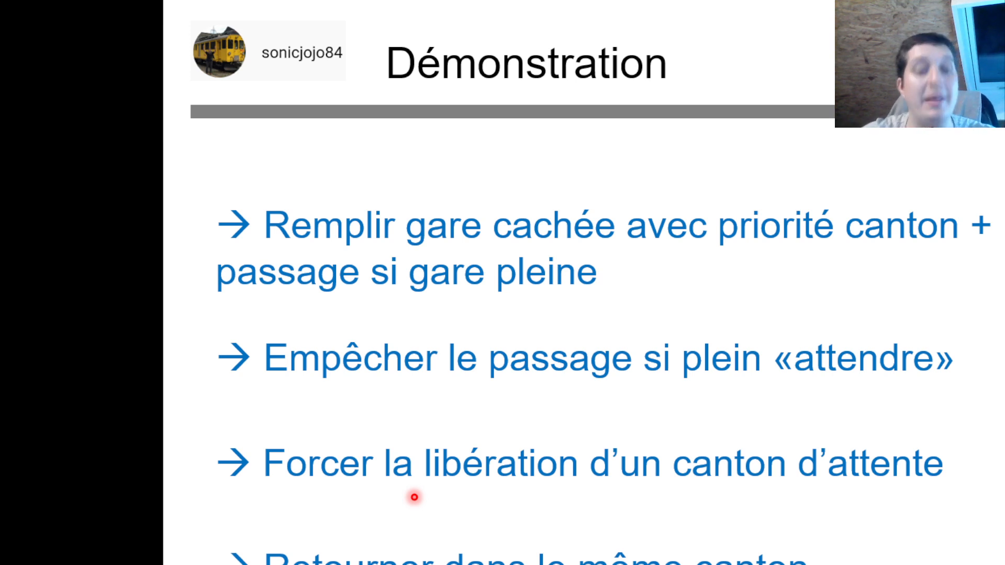
key("super")
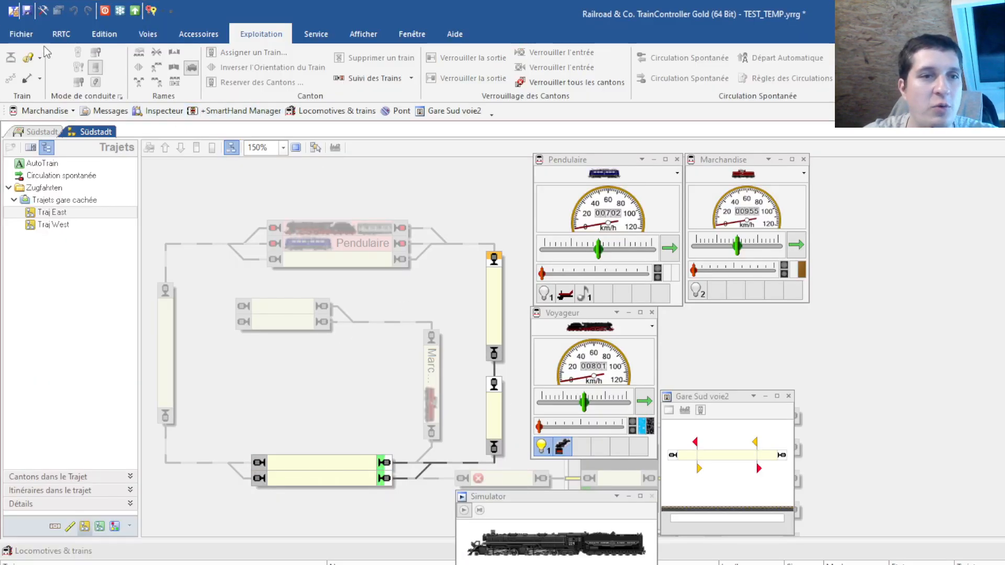
- In edit mode, enable "Retourner dans le même canton" and set Plein to Passage in the Gare cachée service's rules, apply them and leave edit mode
left_click(37, 7)
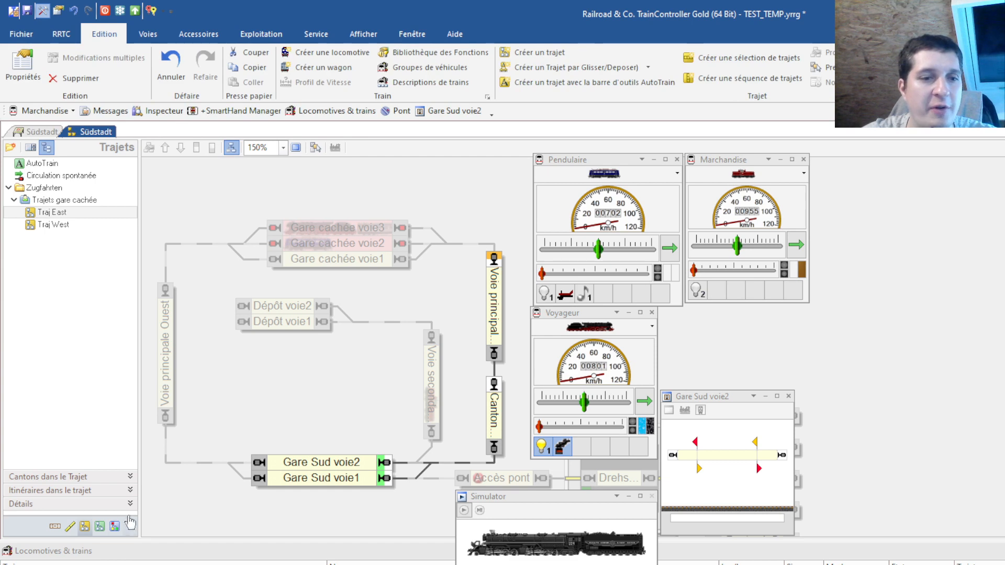
left_click(116, 528)
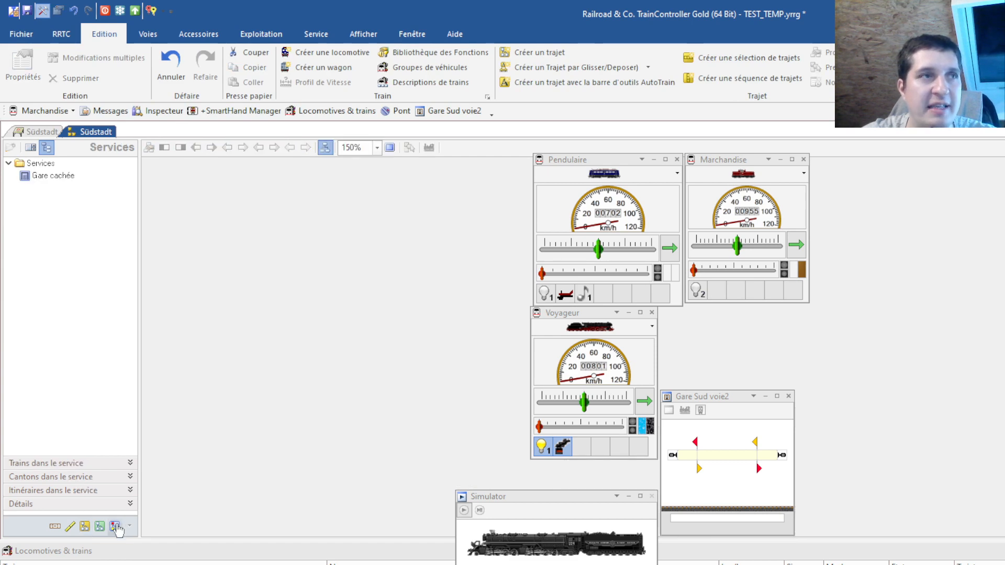
left_click(54, 174)
double_click(54, 174)
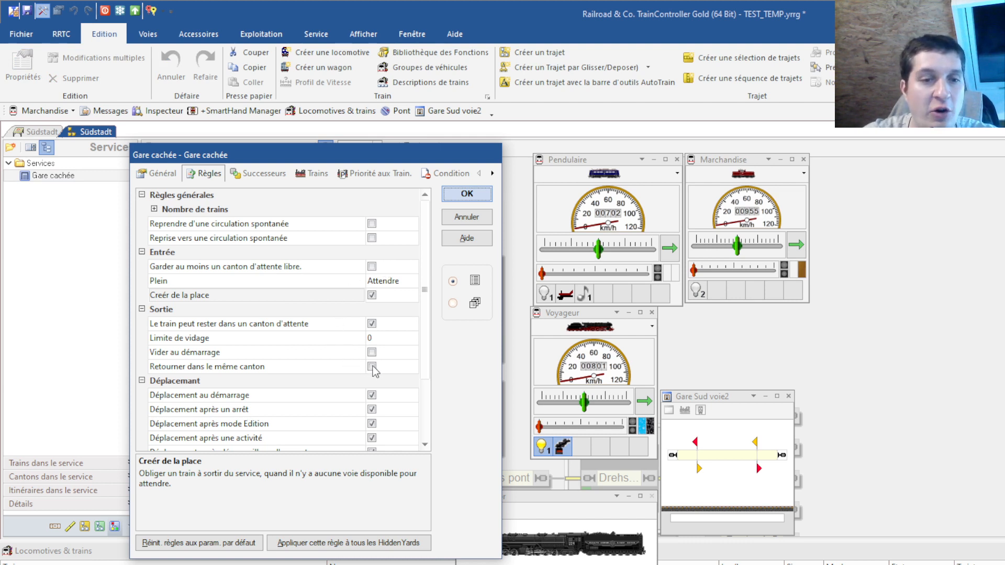
left_click(372, 367)
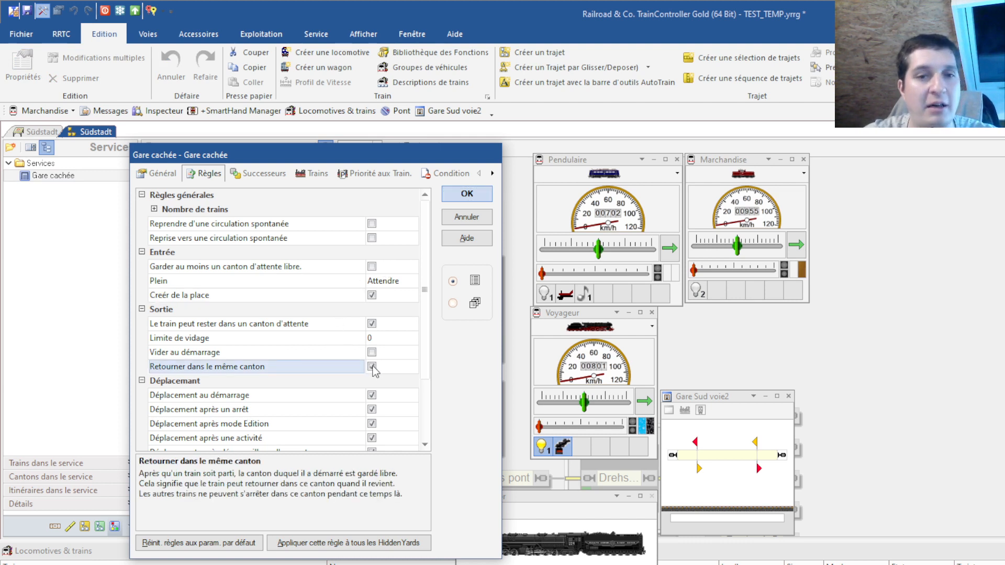
left_click(412, 281)
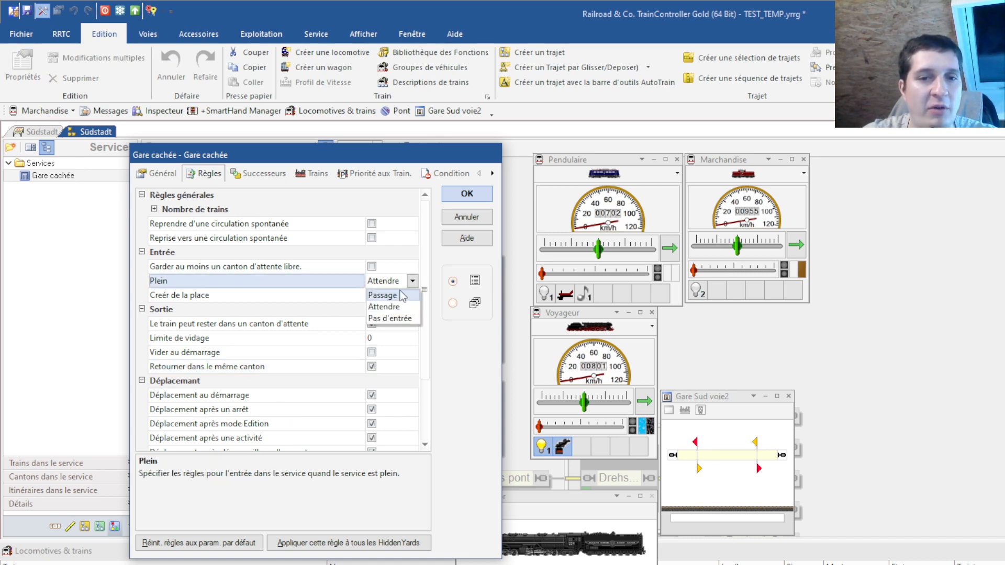
left_click(396, 297)
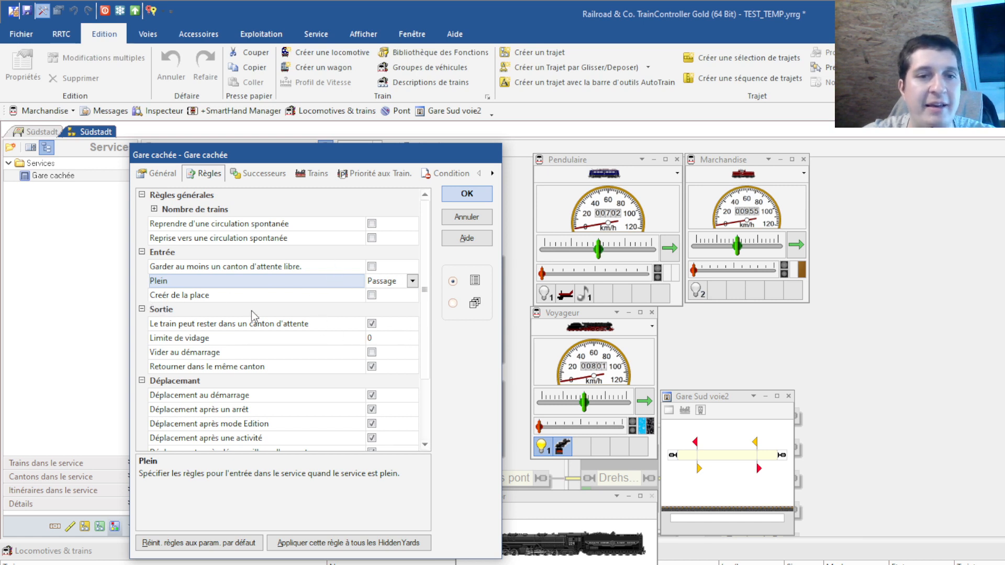
left_click(475, 195)
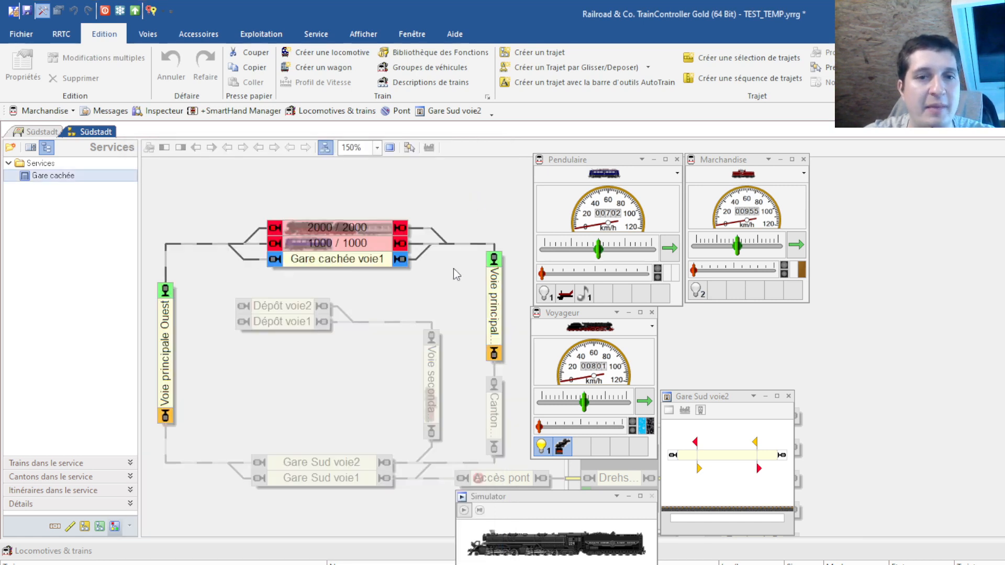
left_click(42, 9)
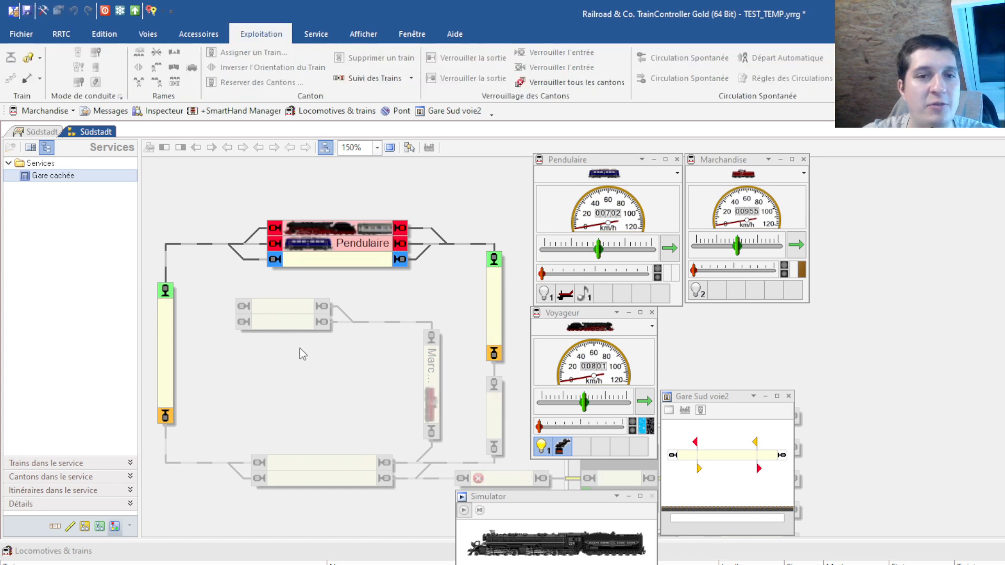
- Restart the simulator and call the trains out of the Gare cachée with the switchboard's exit button
left_click(464, 510)
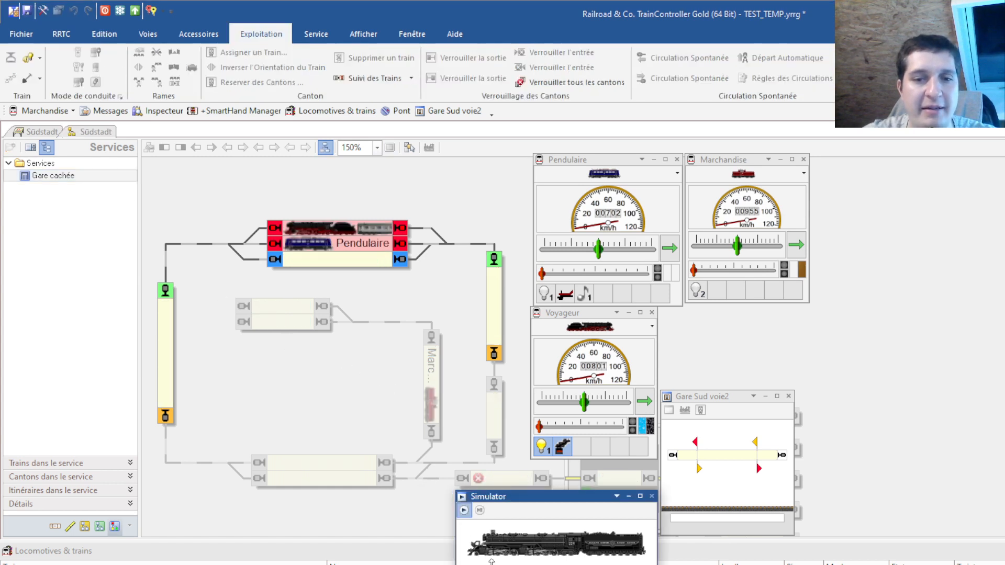
left_click(31, 133)
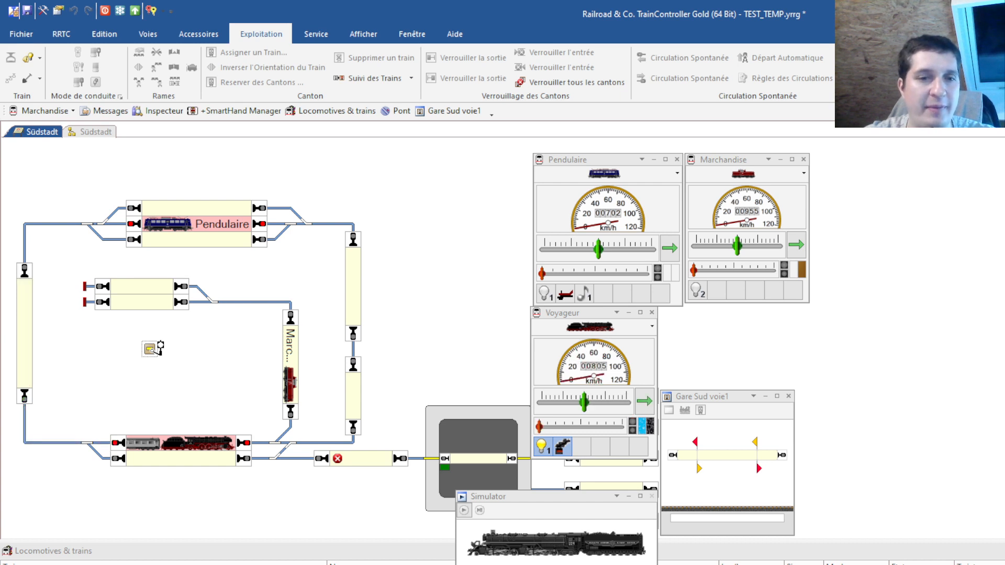
left_click(157, 348)
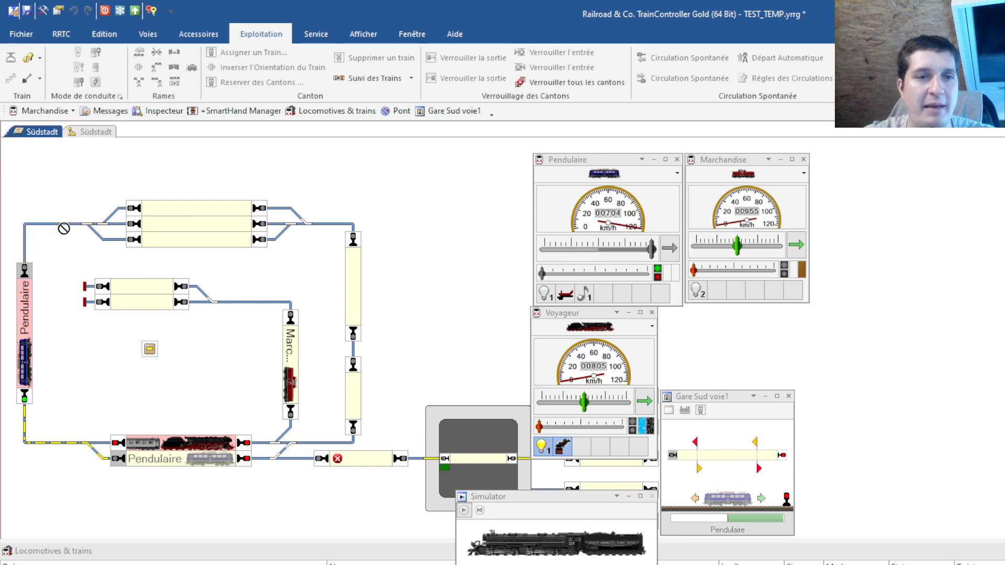
- Start Traj East from the block diagram with the Pendulaire train waiting on Gare Sud voie1
left_click(94, 131)
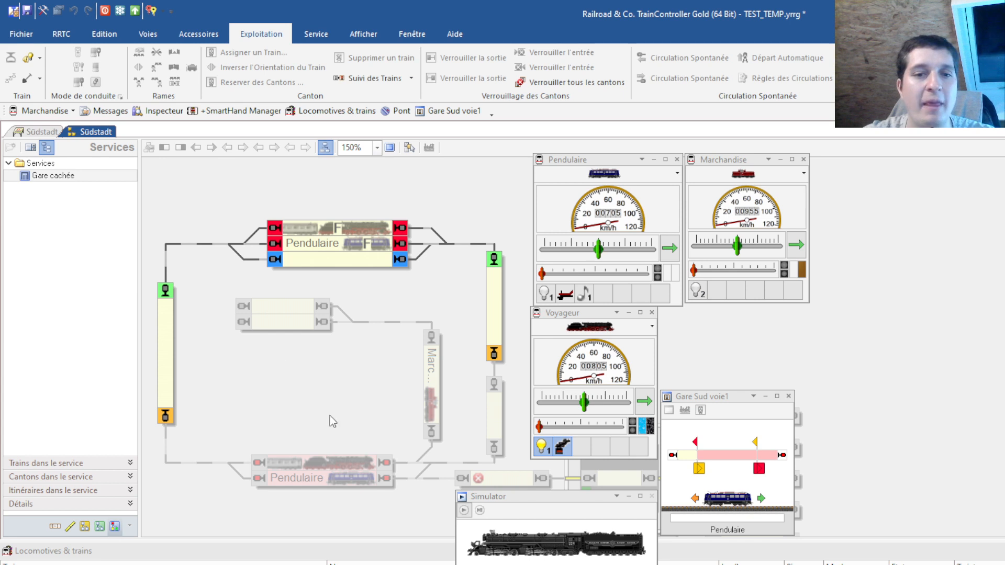
left_click(84, 525)
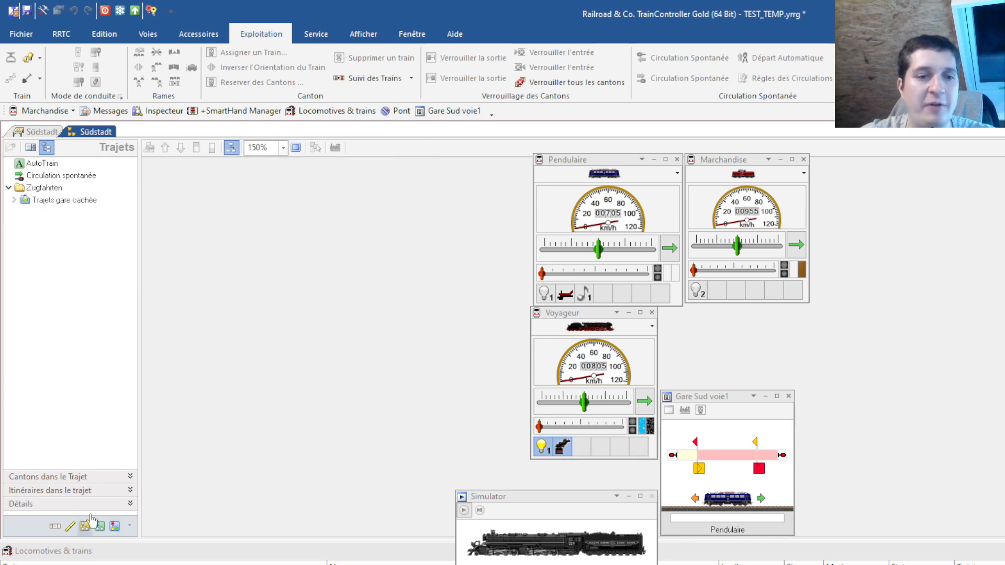
left_click(63, 200)
left_click(14, 200)
left_click(60, 212)
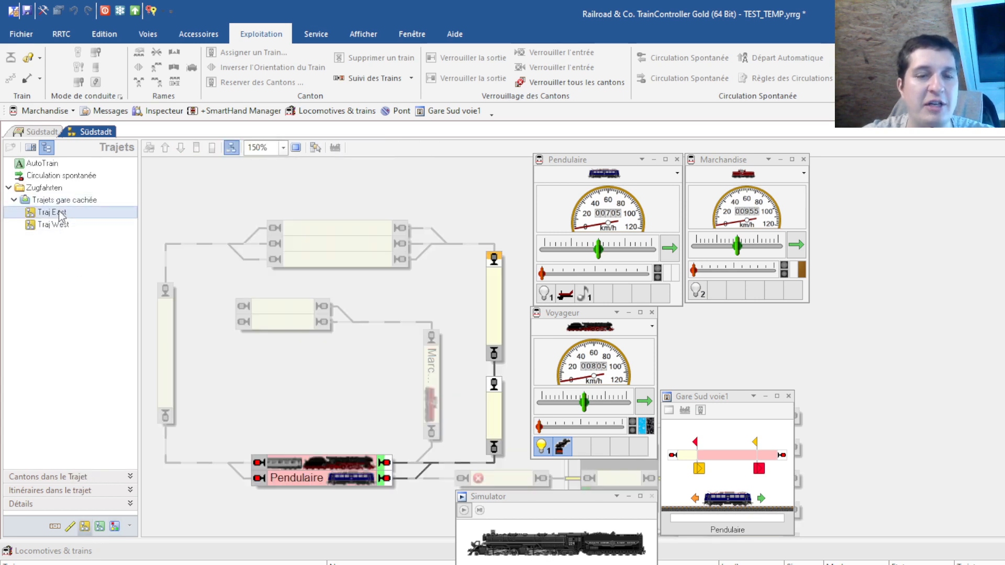
left_click(356, 478)
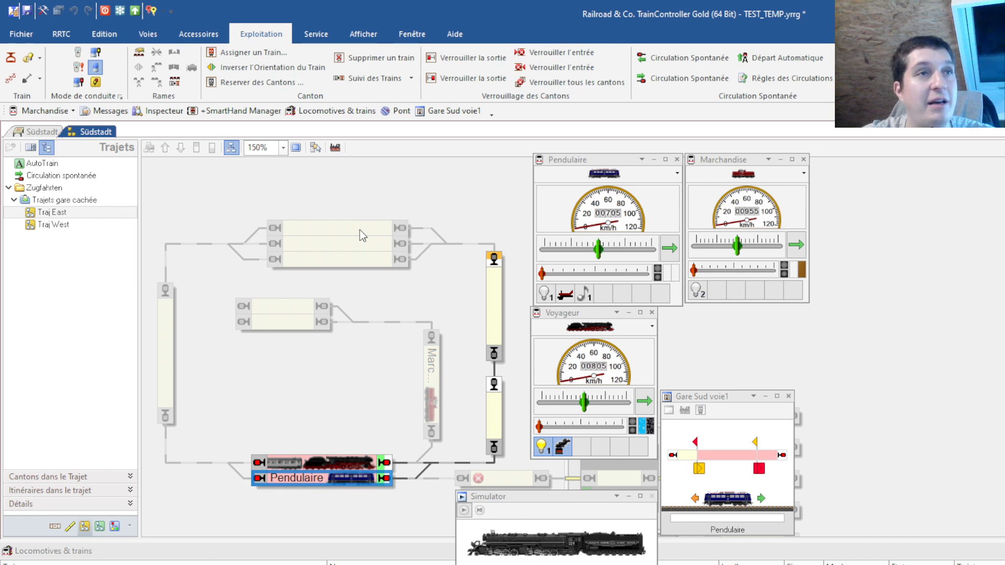
left_click(50, 213)
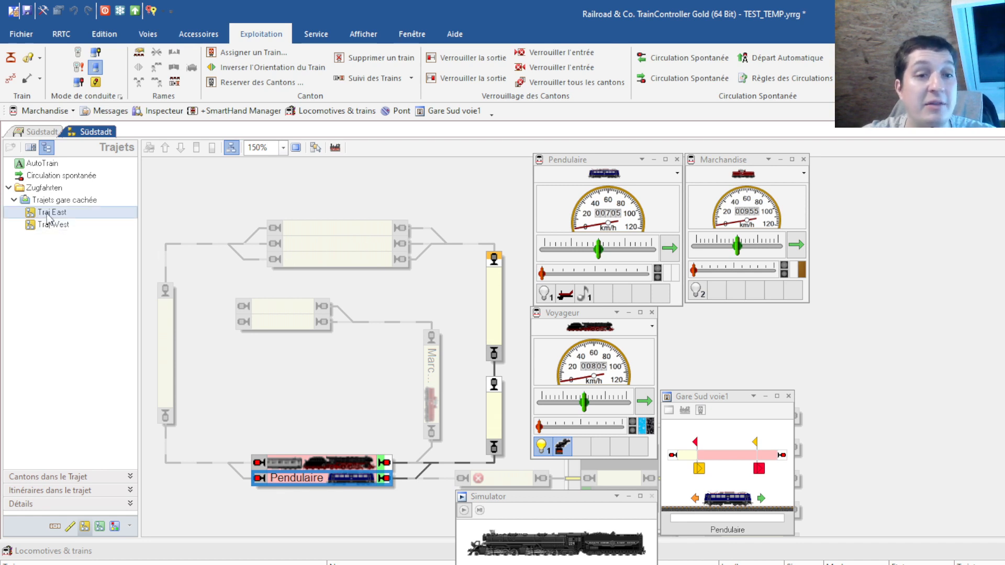
left_click(372, 482)
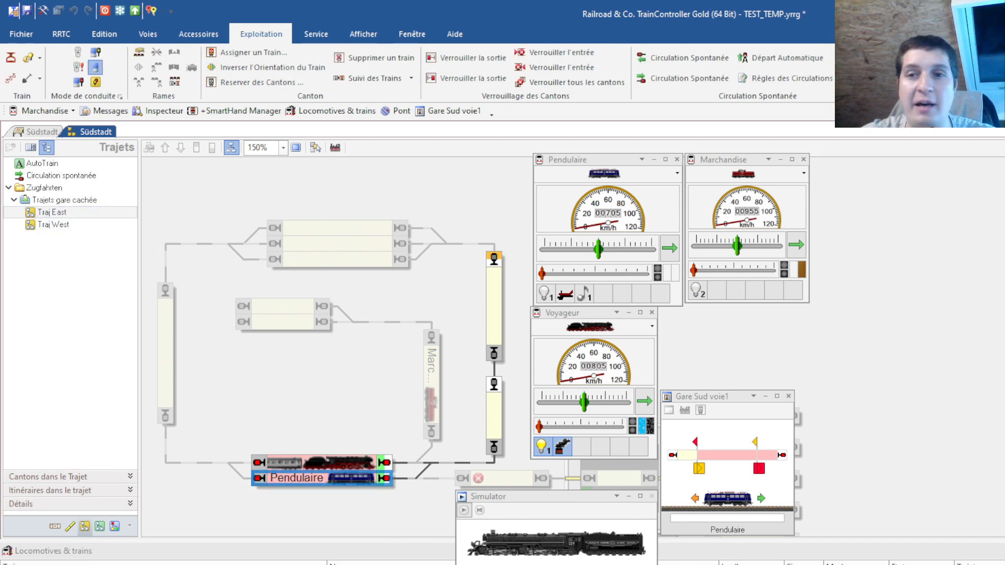
left_click(921, 58)
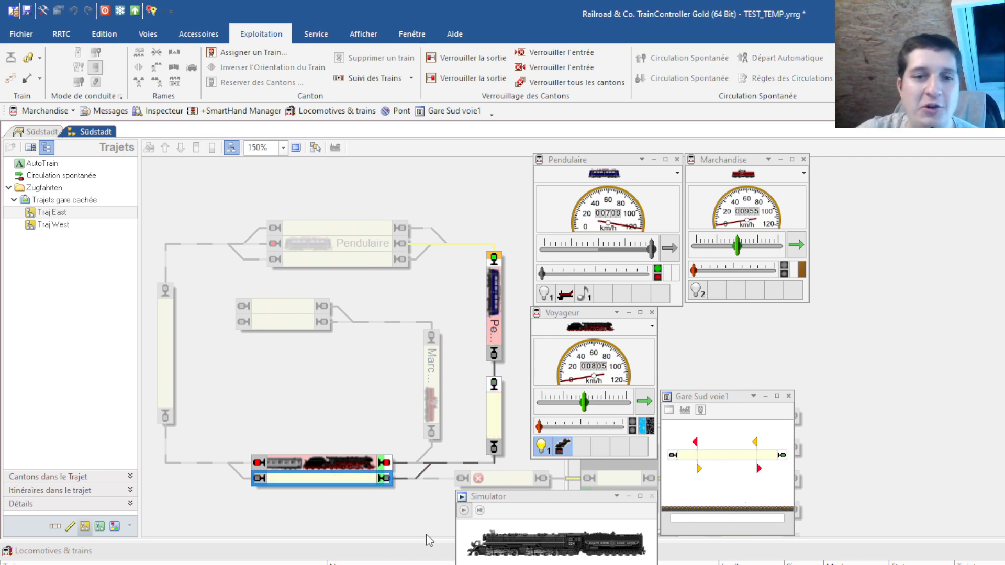
- Move the Marchandise train to Gare Sud voie1 and start Traj East with it, followed by the Voyageur train from Gare Sud voie2
left_click_drag(324, 492, 355, 484)
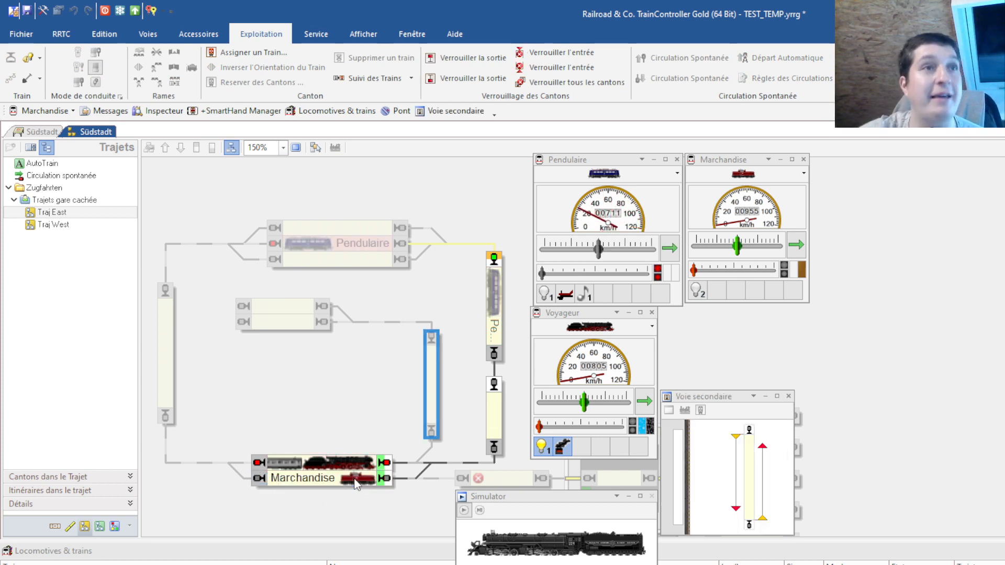
left_click(356, 484)
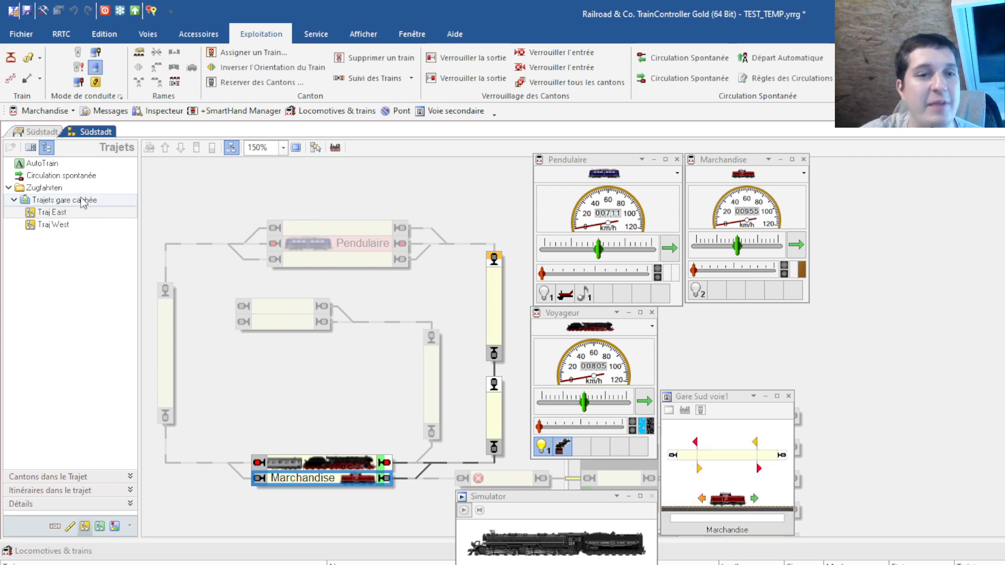
left_click(52, 212)
left_click(889, 57)
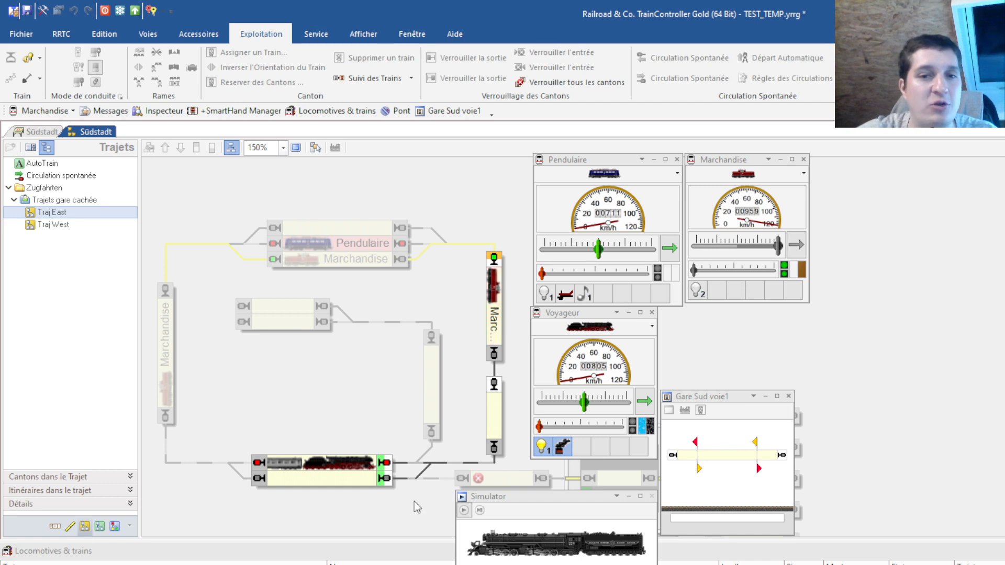
left_click(359, 466)
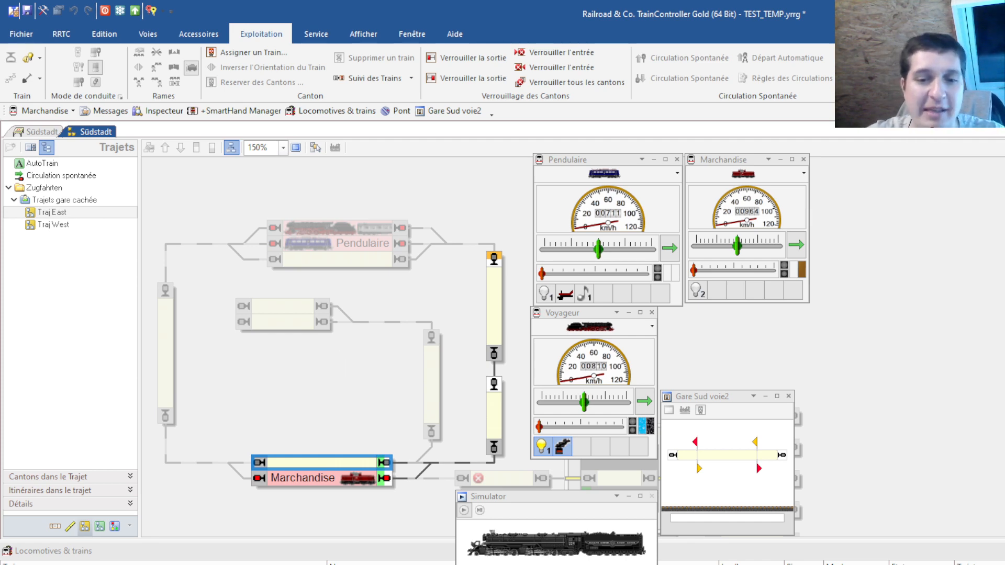
key("alt+Tab")
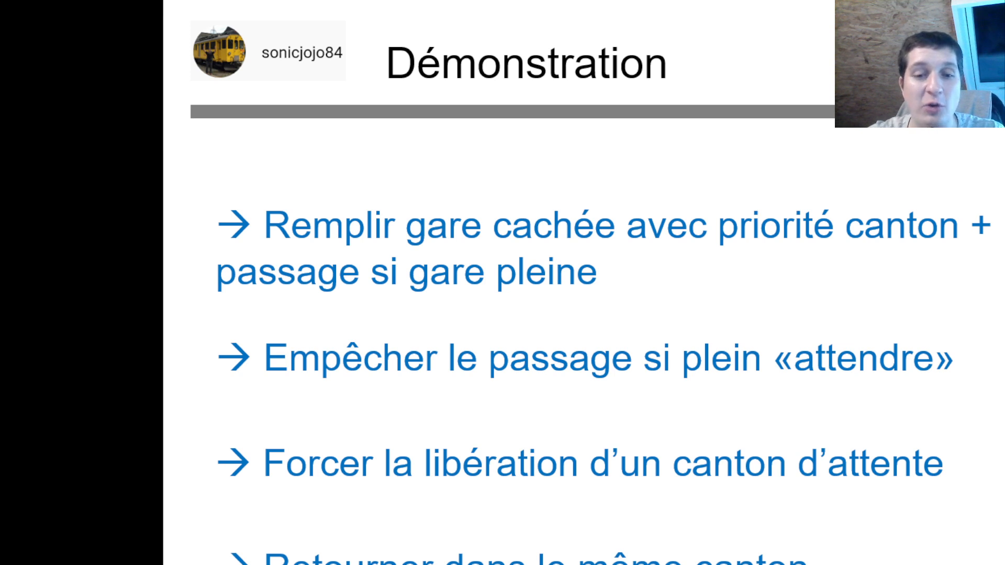
key("Right")
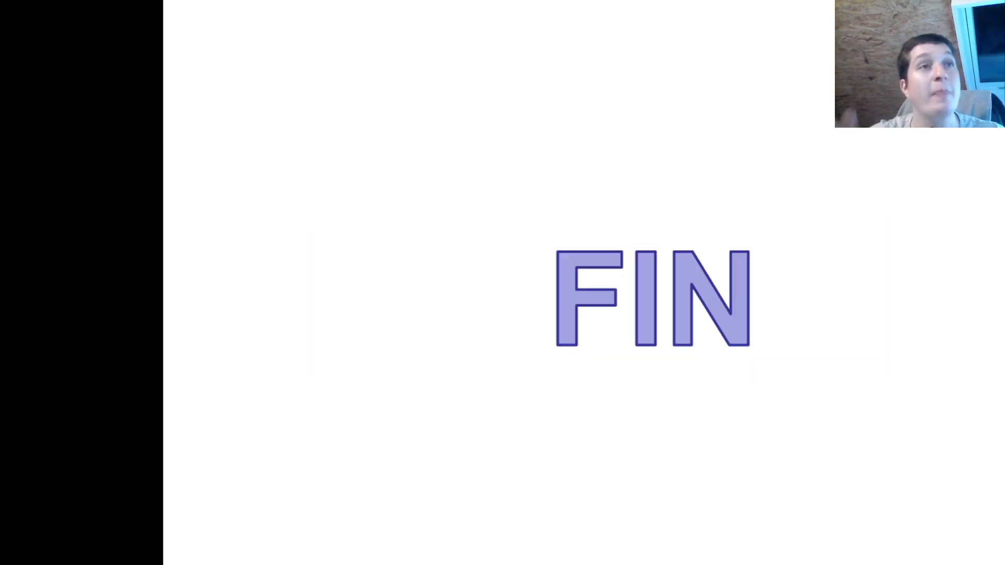